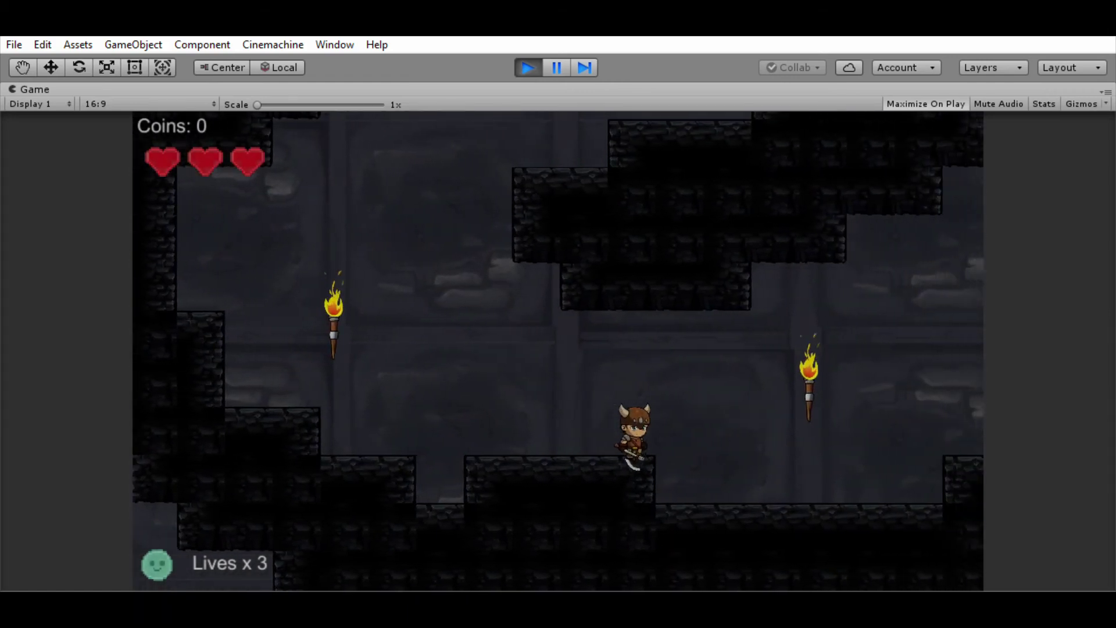
Playtest the dungeon level by killing the bats and climbing the character over the stone steps.
key("Right")
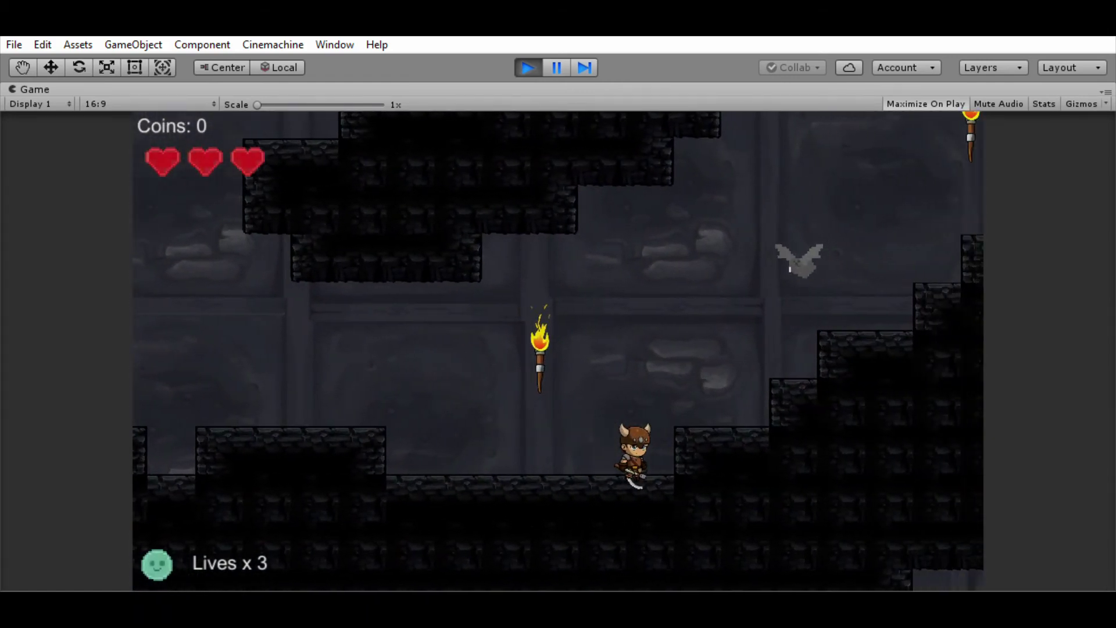
key("Left")
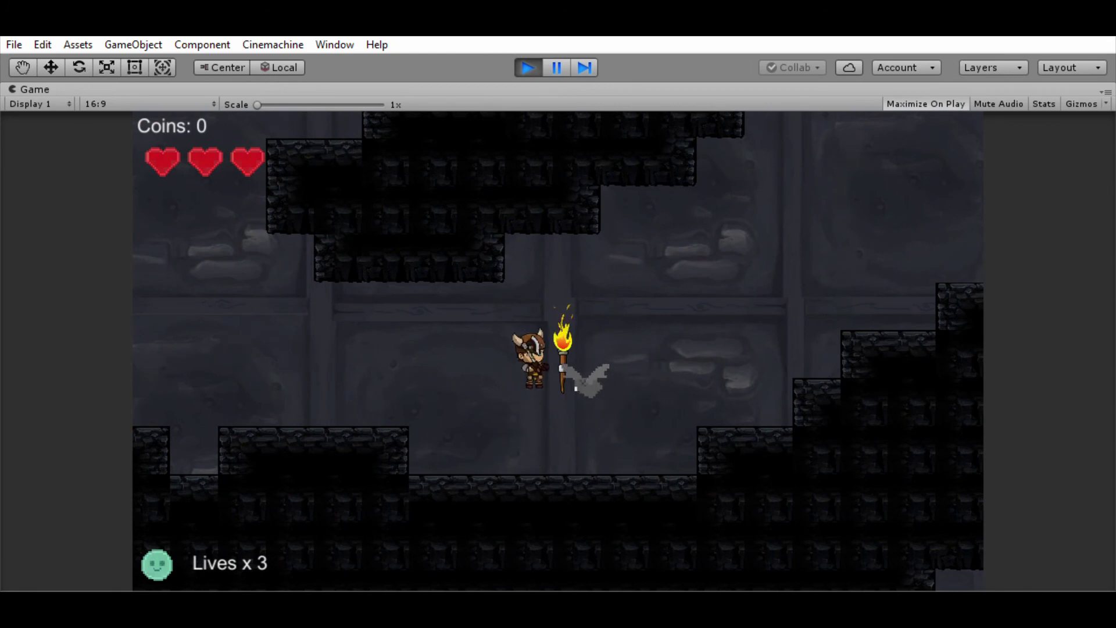
key("Right")
key("space")
key("space")
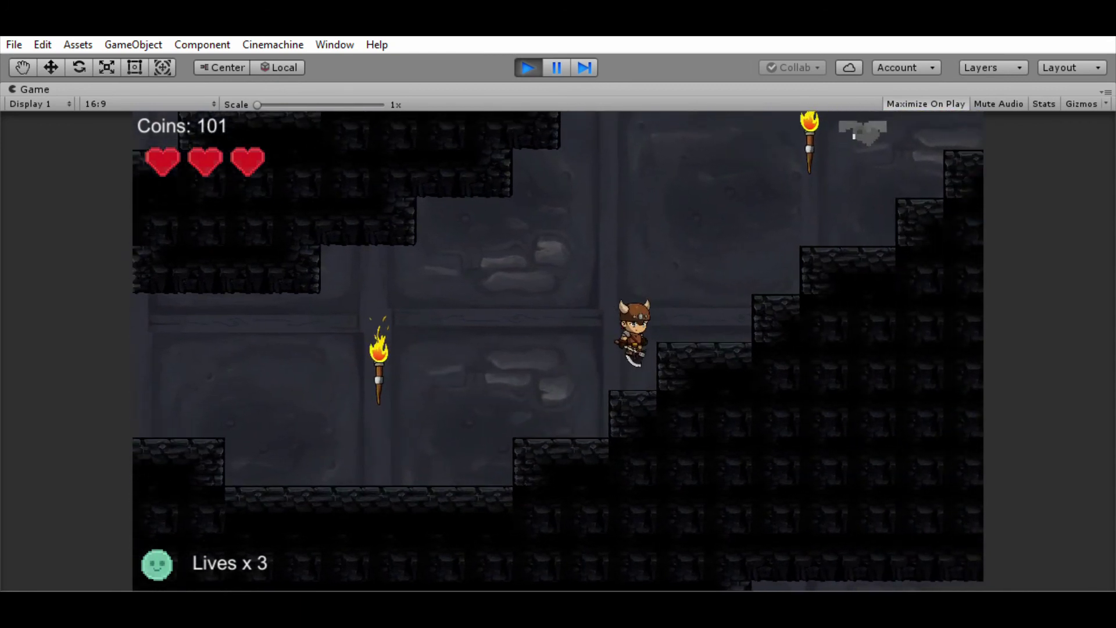
key("Left")
key("space")
key("Right")
key("Left")
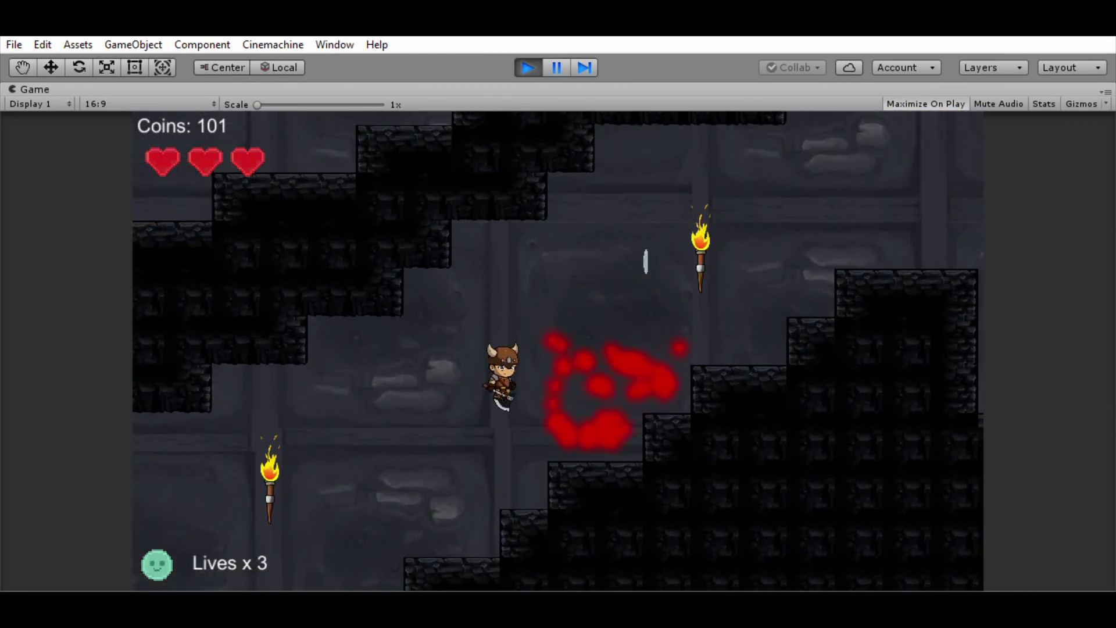
key("Right")
key("Right")
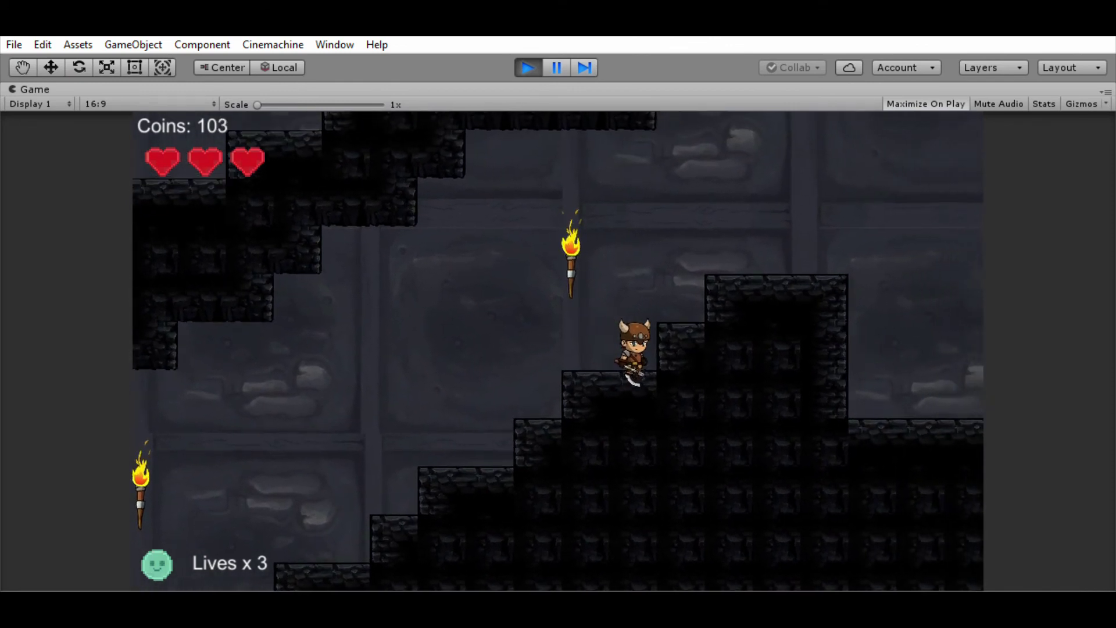
key("Right")
key("space")
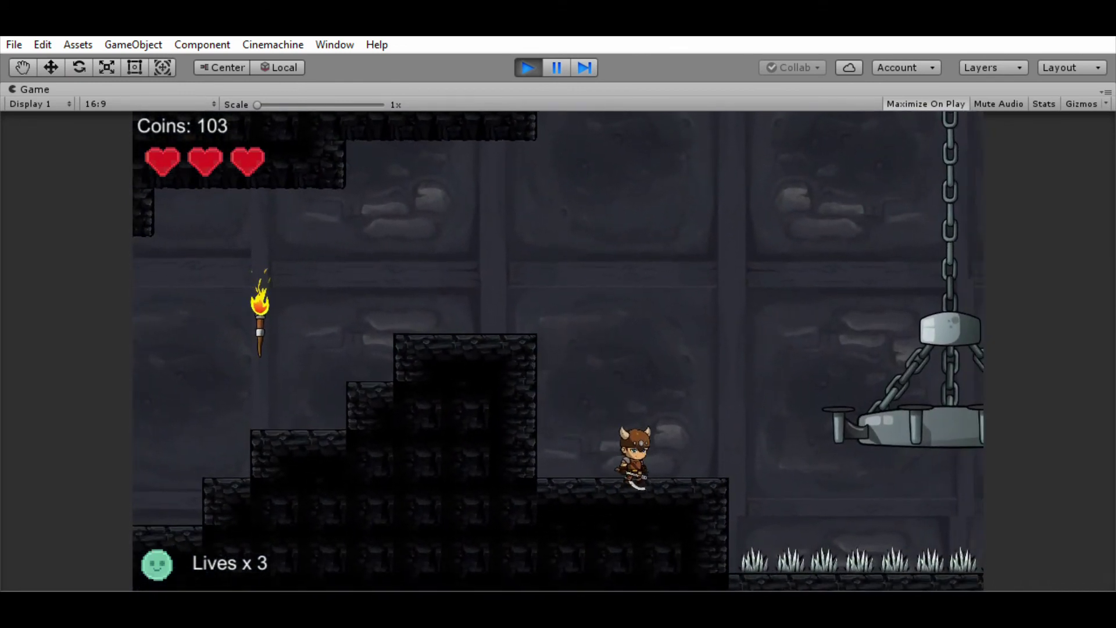
Playtest the hanging chandelier by swinging it with the character and crossing the spikes to the far ledge.
key("Right")
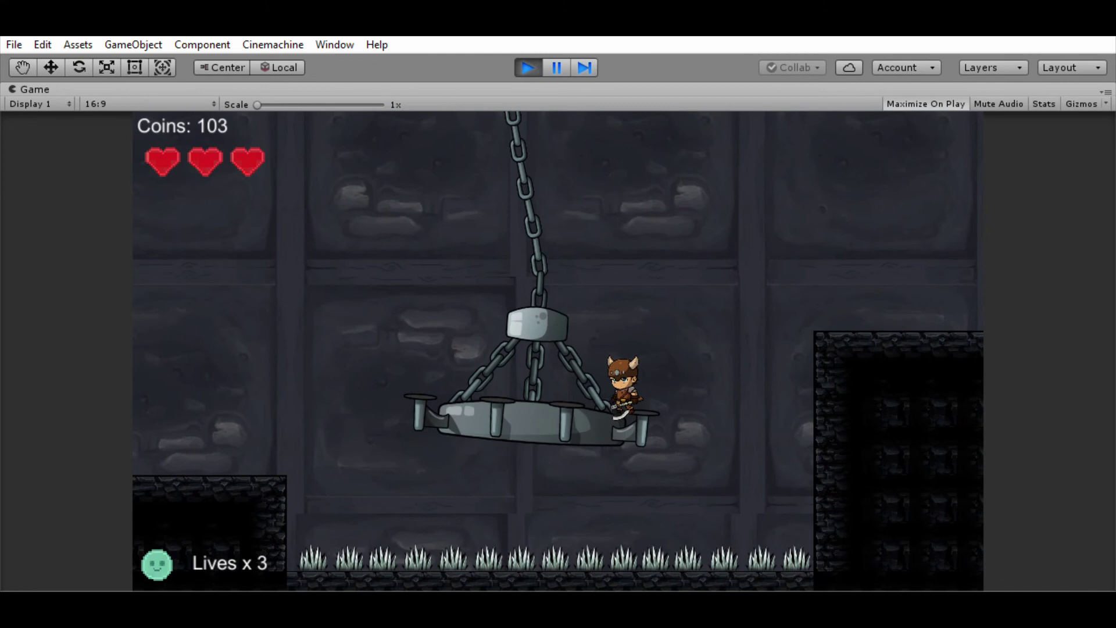
key("Left")
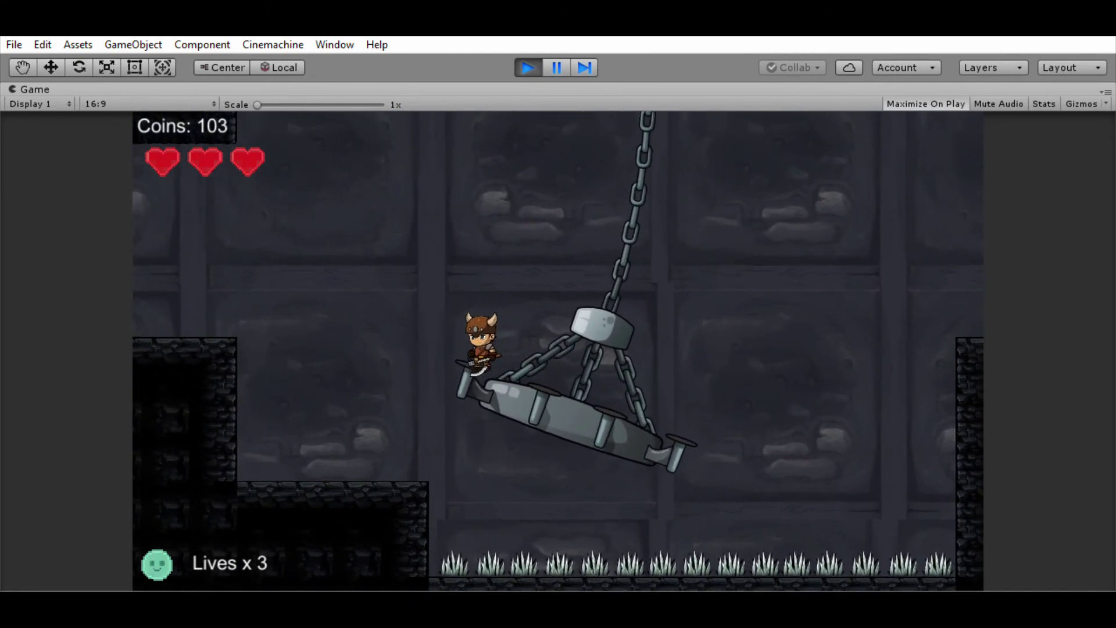
key("Right")
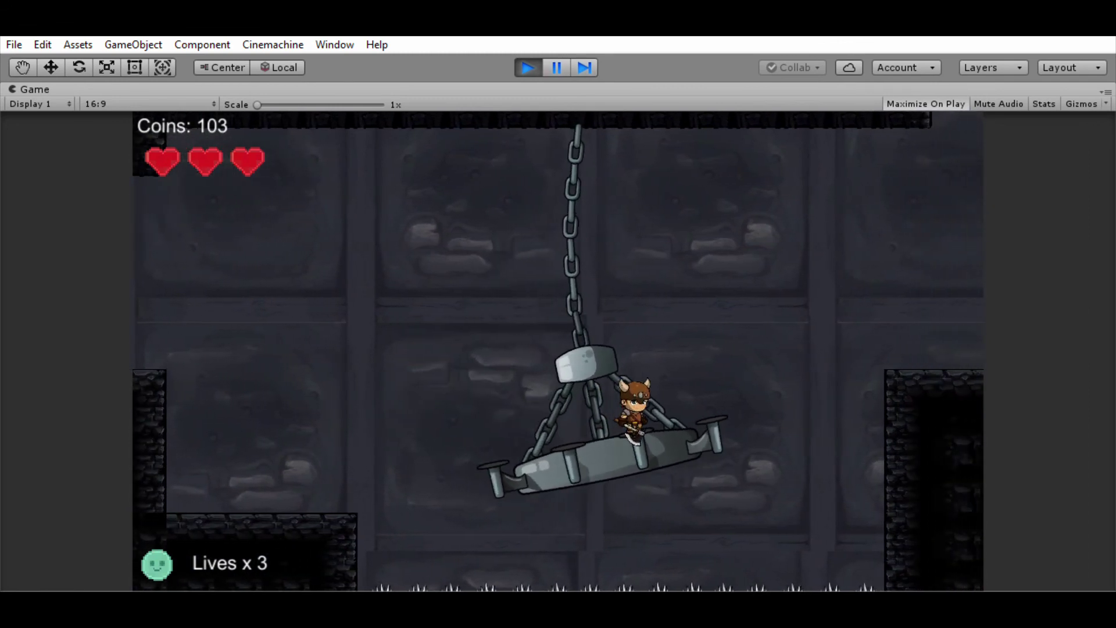
key("Right")
key("space")
key("Right")
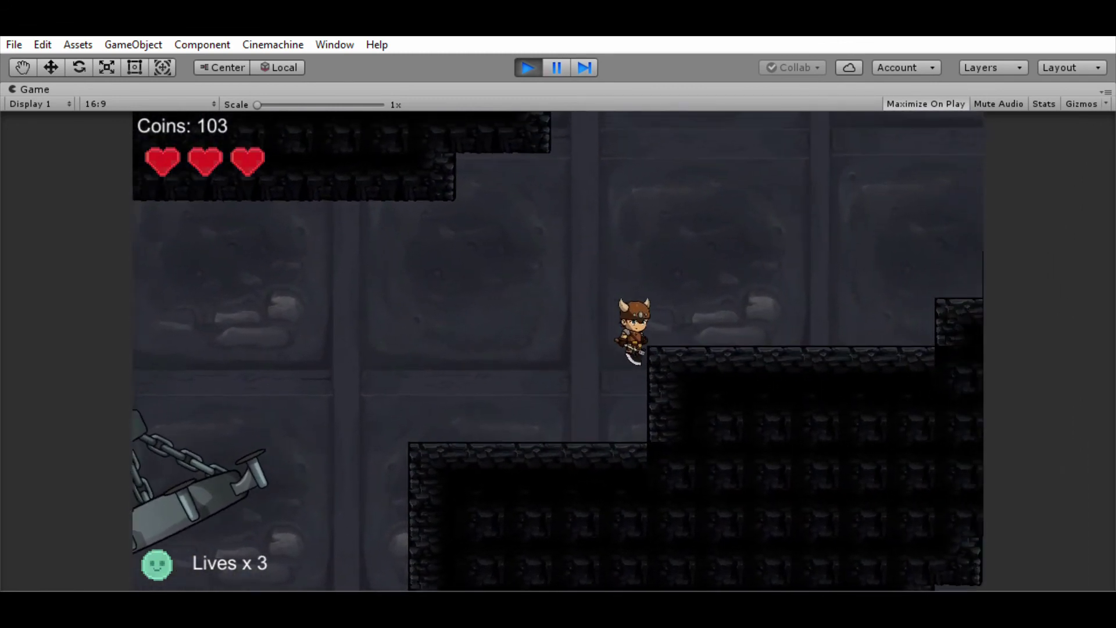
key("Left")
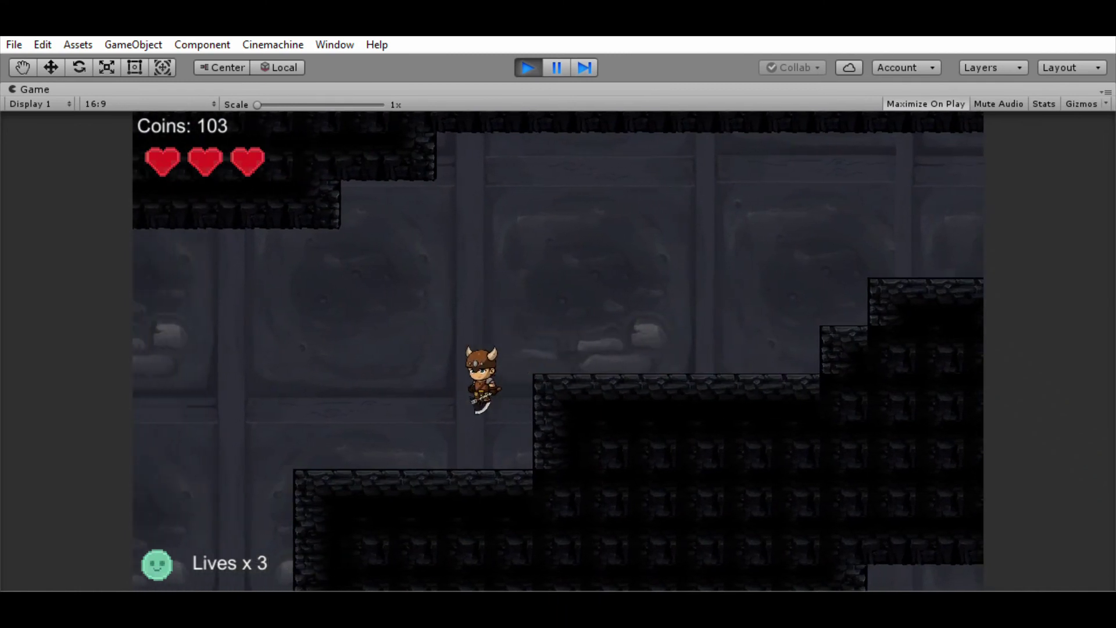
key("Left")
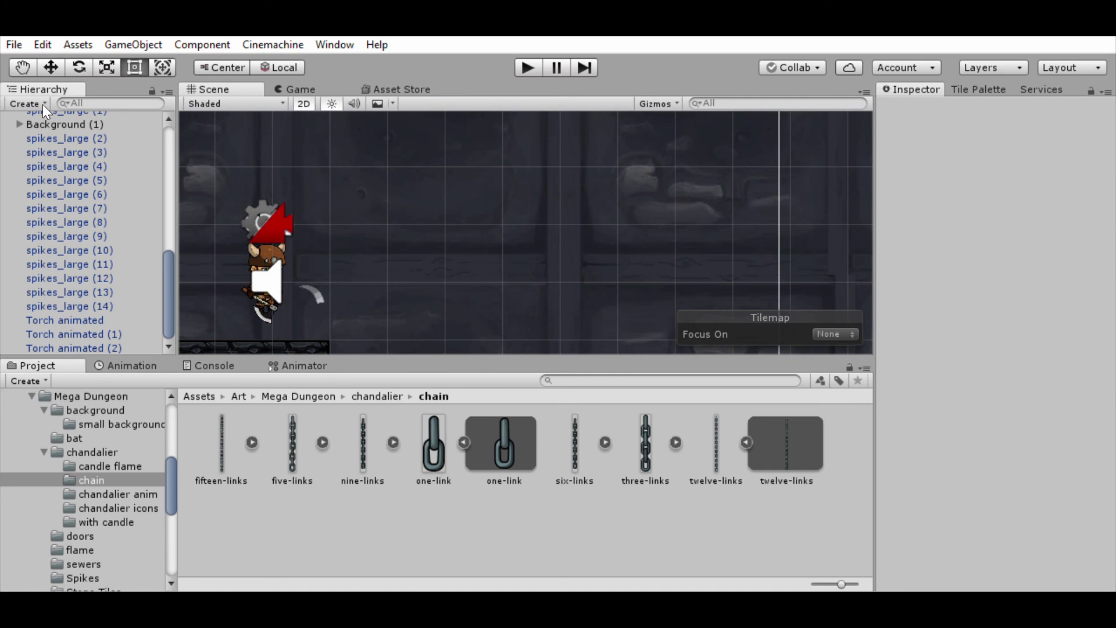
Create an empty game object in the scene and name it Tutorial Holder.
key("ctrl+shift+n")
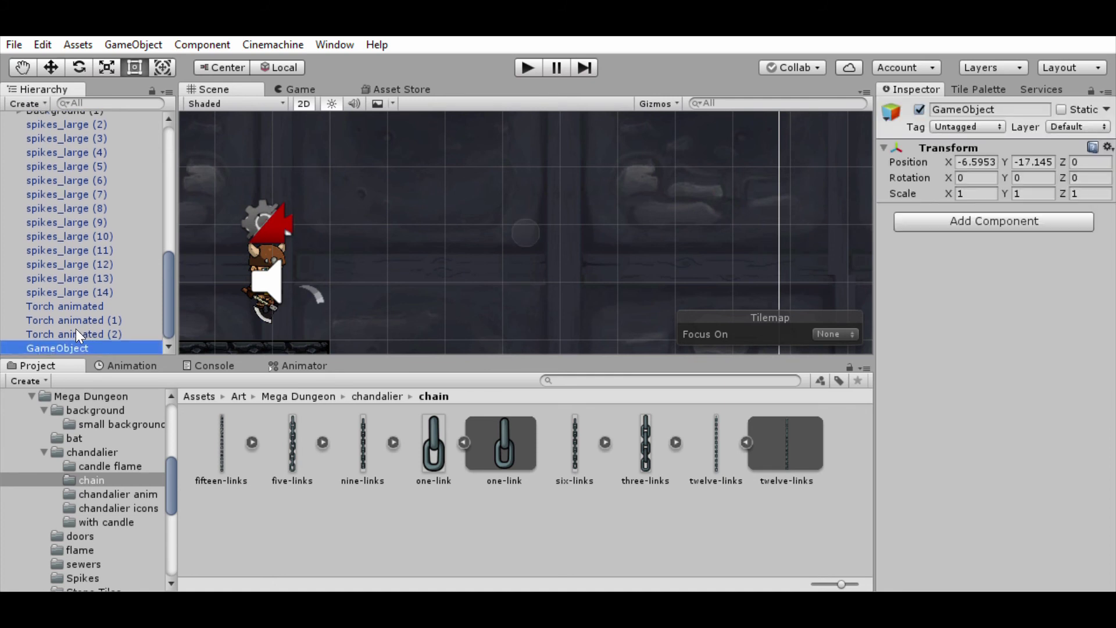
key("F2")
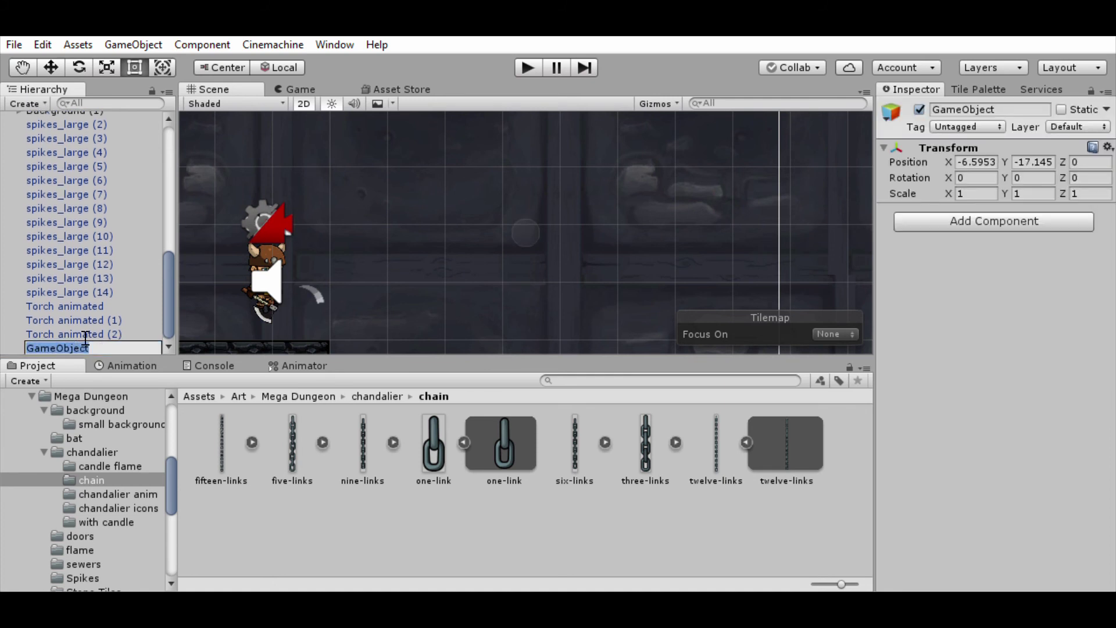
key("BackSpace")
type("Tutorial Holder")
left_click(88, 331)
left_click(87, 347)
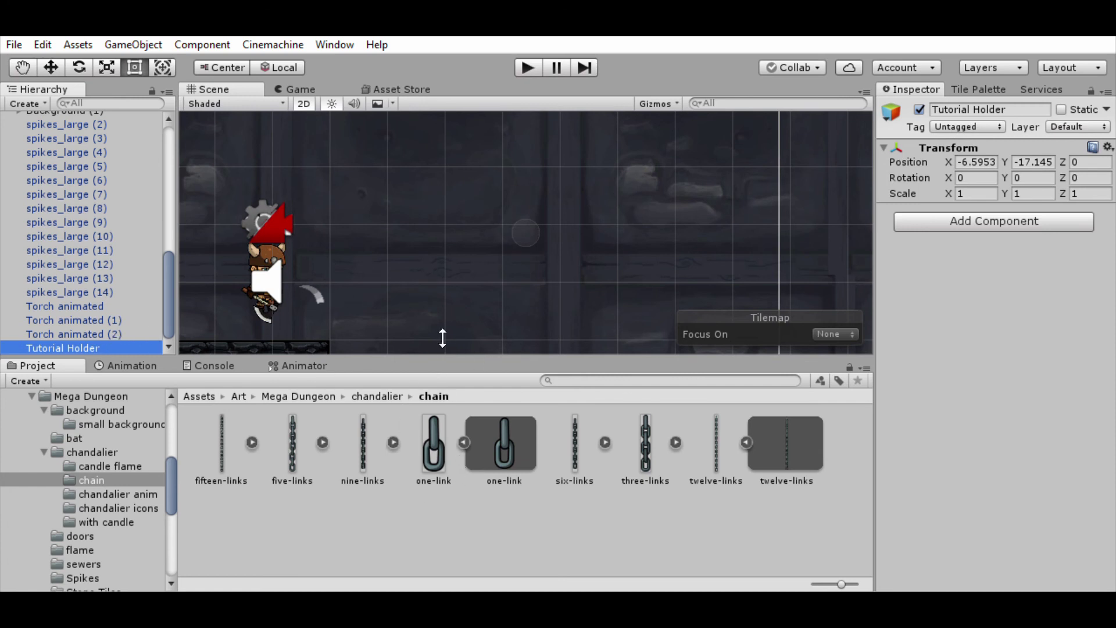
Place the floating-platform-end-right sprite from Stone Tiles in the scene near the character and parent it to Tutorial Holder.
left_click(291, 396)
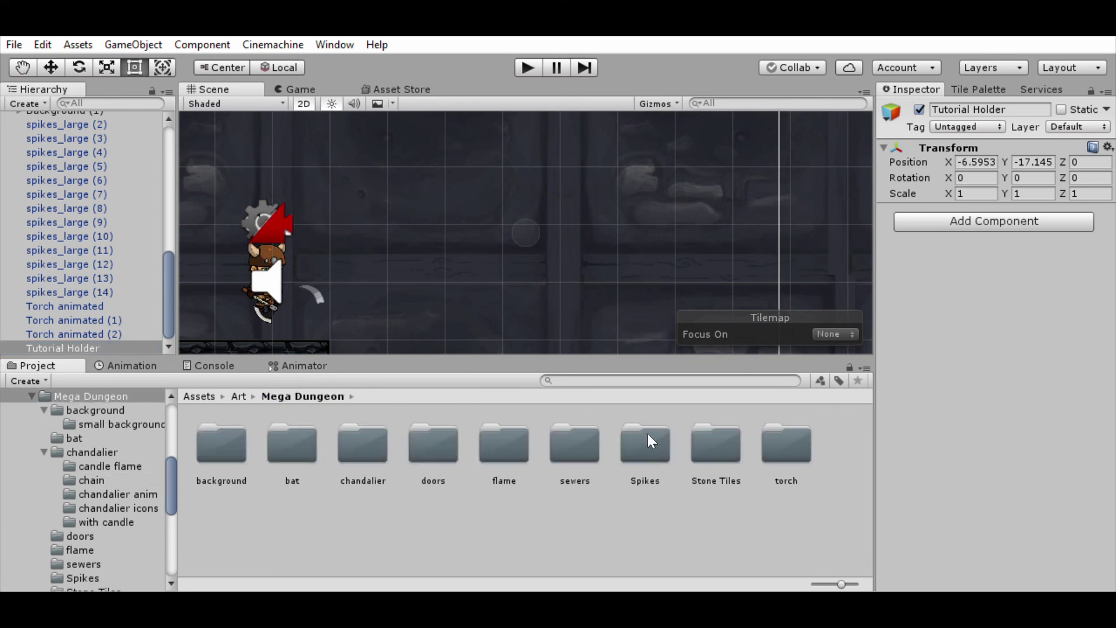
double_click(716, 443)
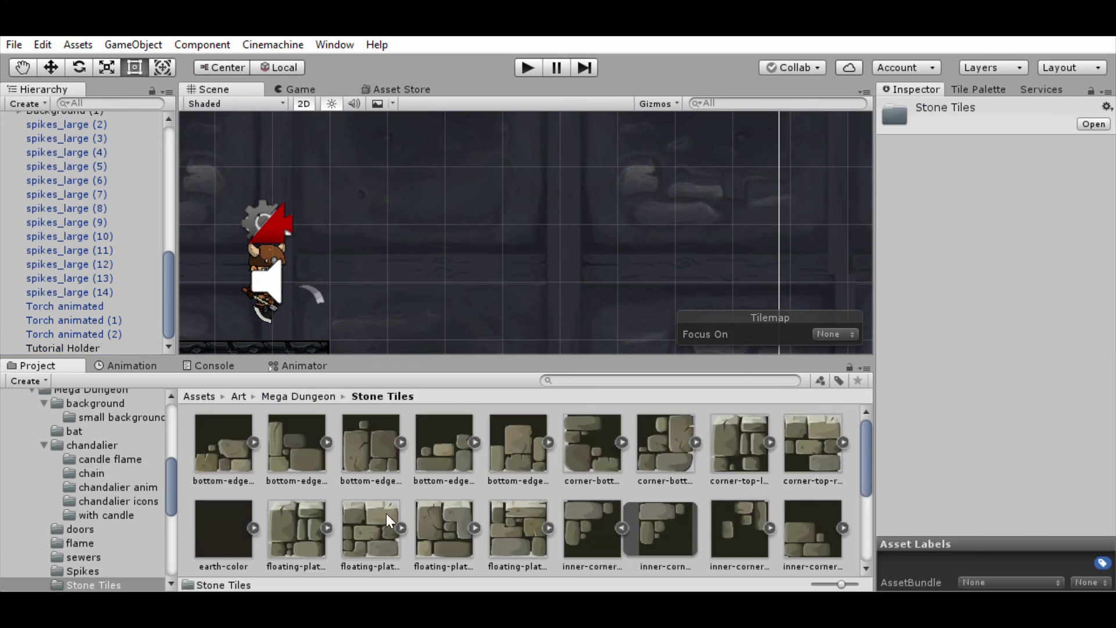
left_click_drag(432, 522, 478, 171)
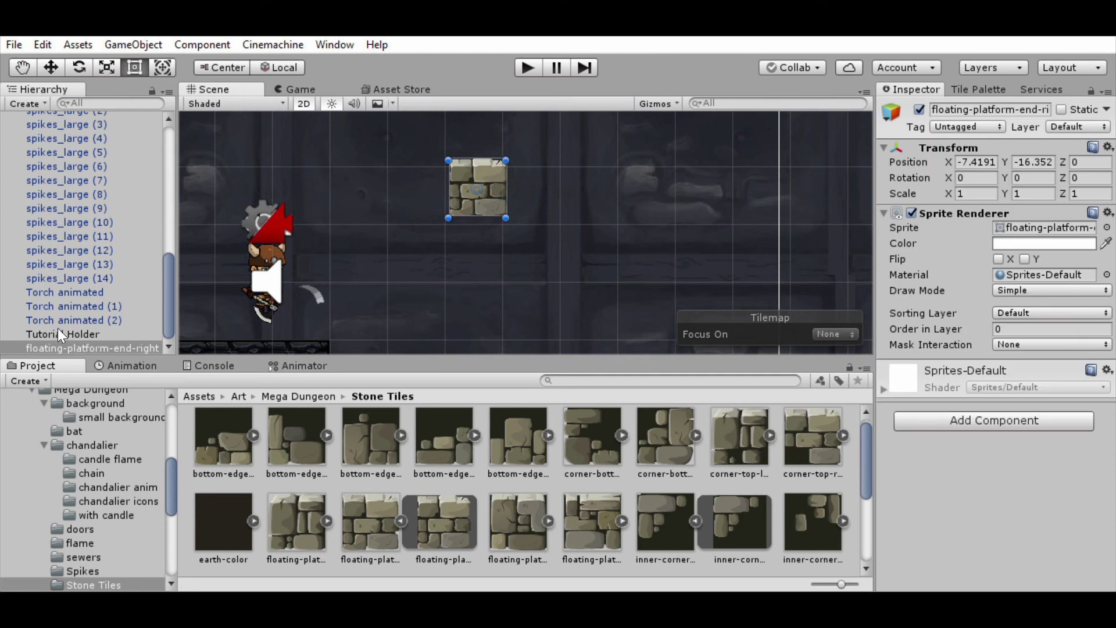
left_click_drag(58, 347, 57, 316)
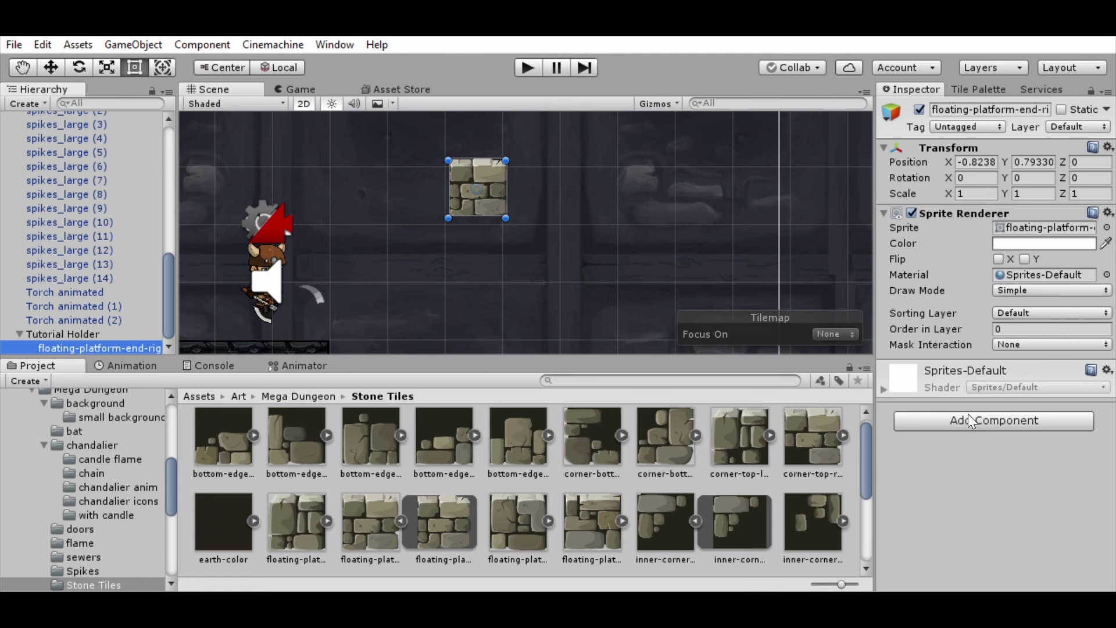
Add a Rigidbody 2D to the stone platform block and set its body type to Kinematic.
left_click(969, 415)
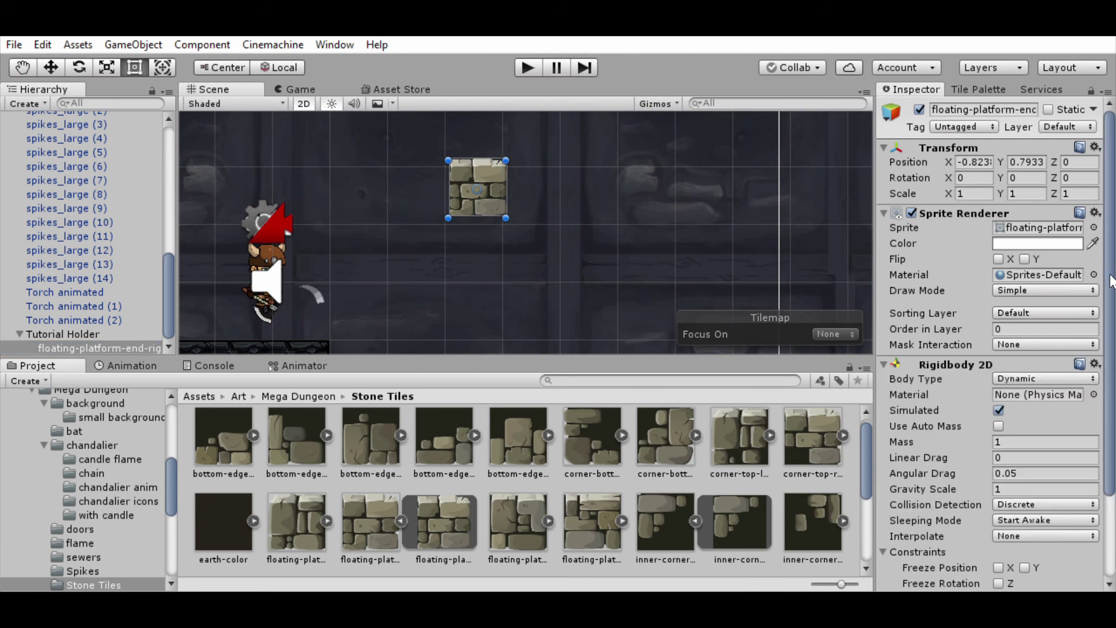
scroll(989, 233, "down", 3)
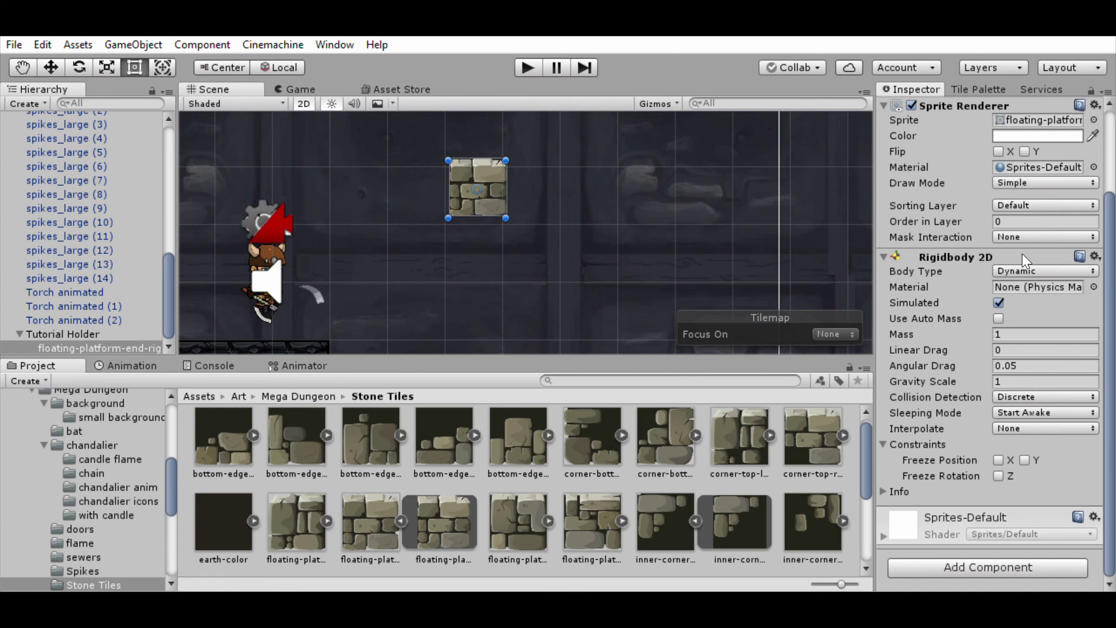
left_click(1041, 271)
left_click(1021, 294)
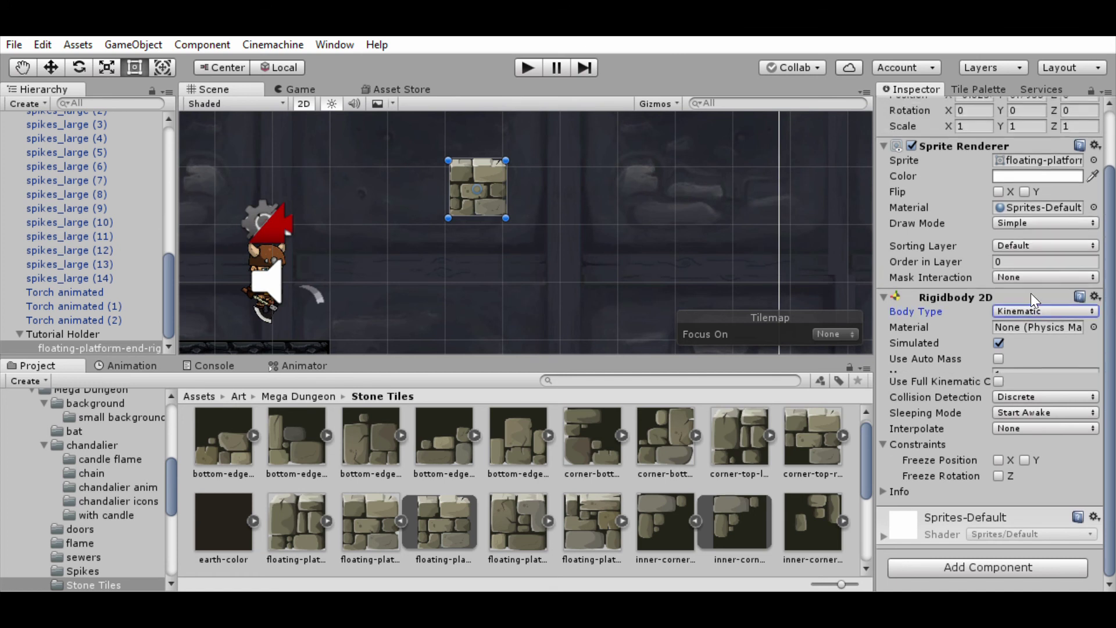
Place the one-link sprite from the chandelier's chain folder directly beneath the stone platform block.
middle_click_drag(518, 314, 490, 279)
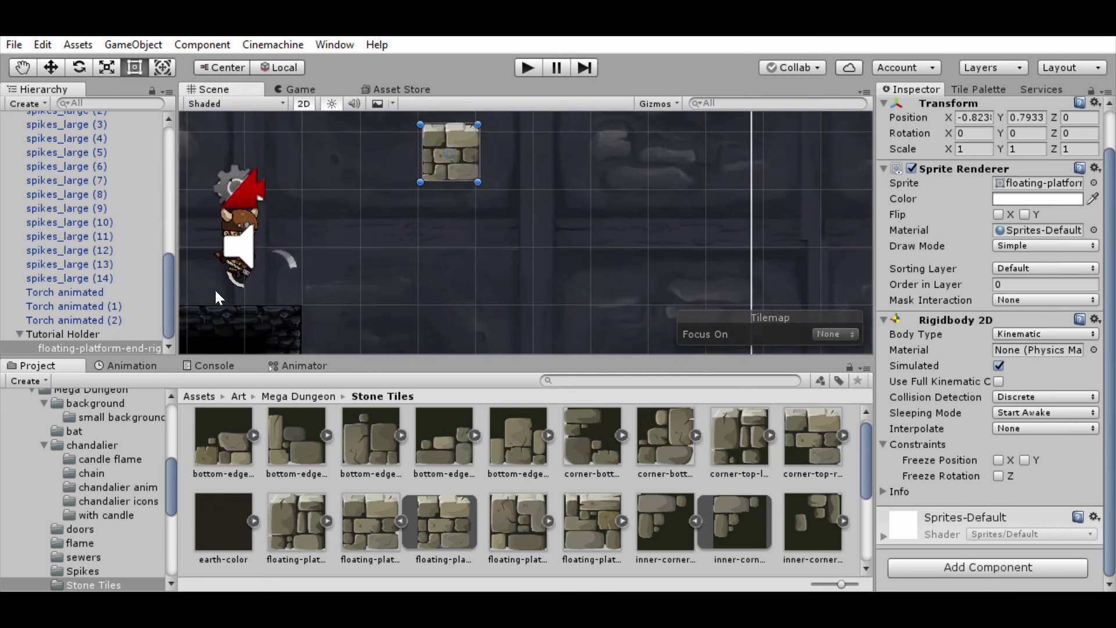
middle_click_drag(423, 244, 425, 174)
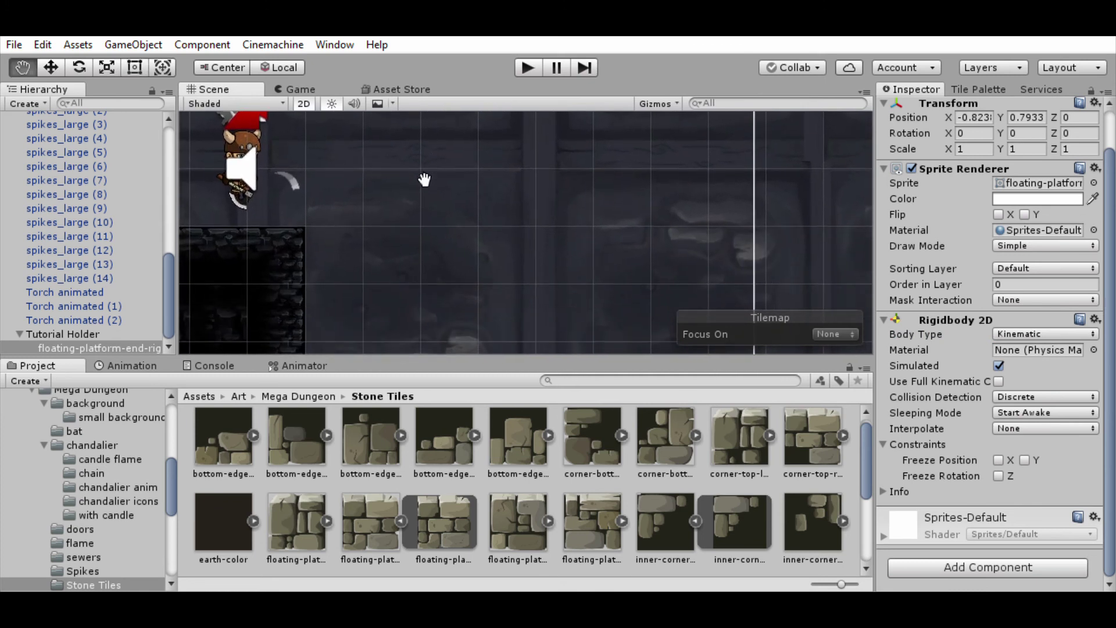
left_click(320, 396)
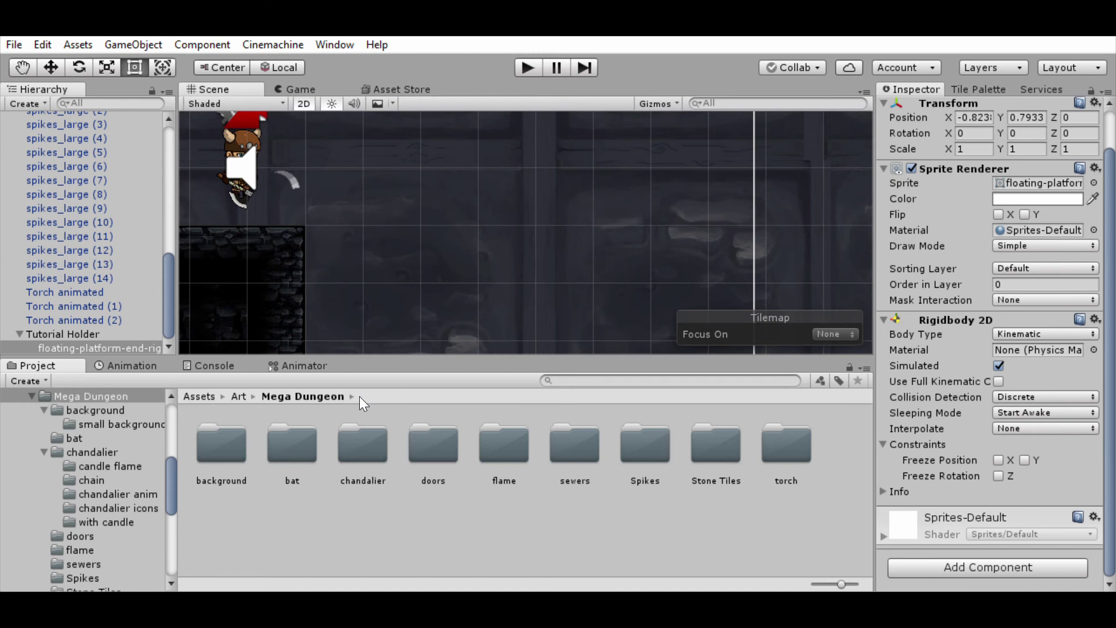
double_click(375, 443)
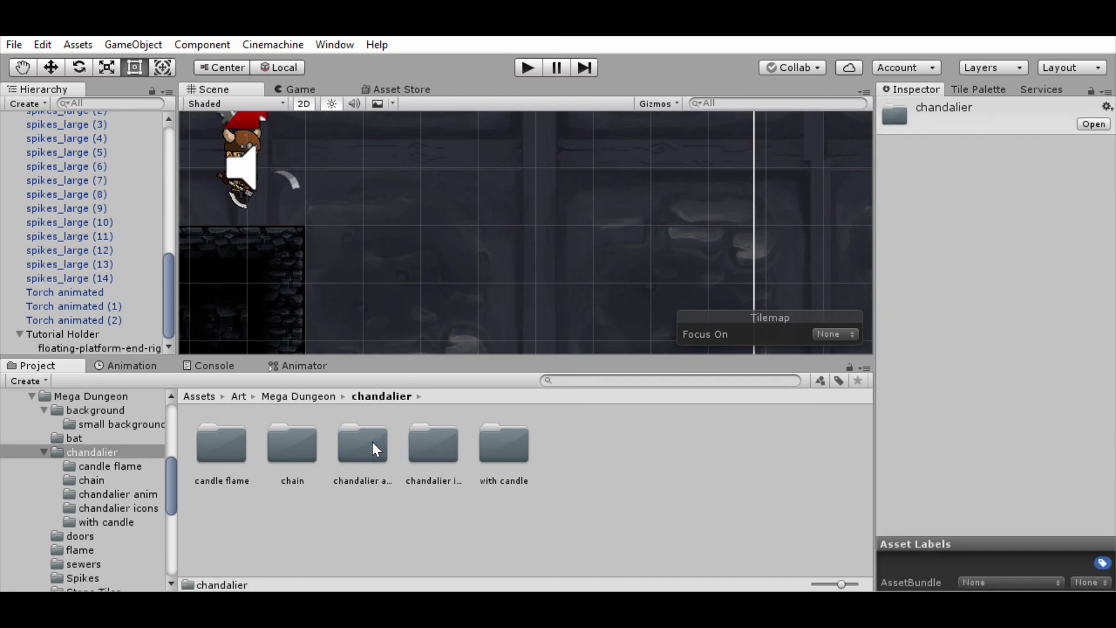
double_click(297, 437)
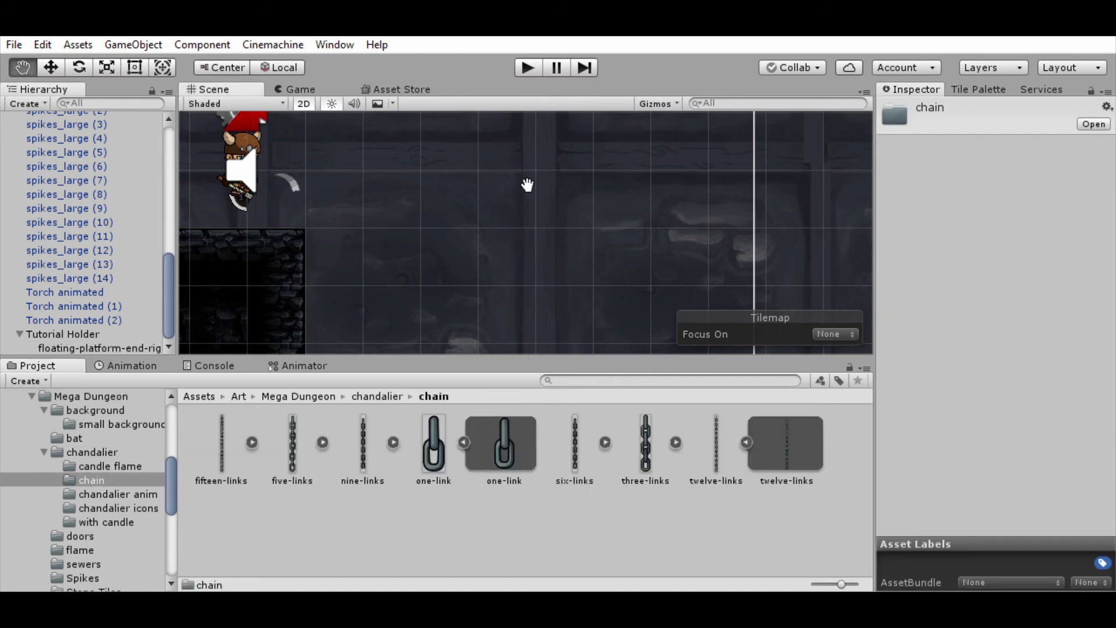
middle_click_drag(526, 182, 532, 265)
left_click_drag(494, 417, 472, 207)
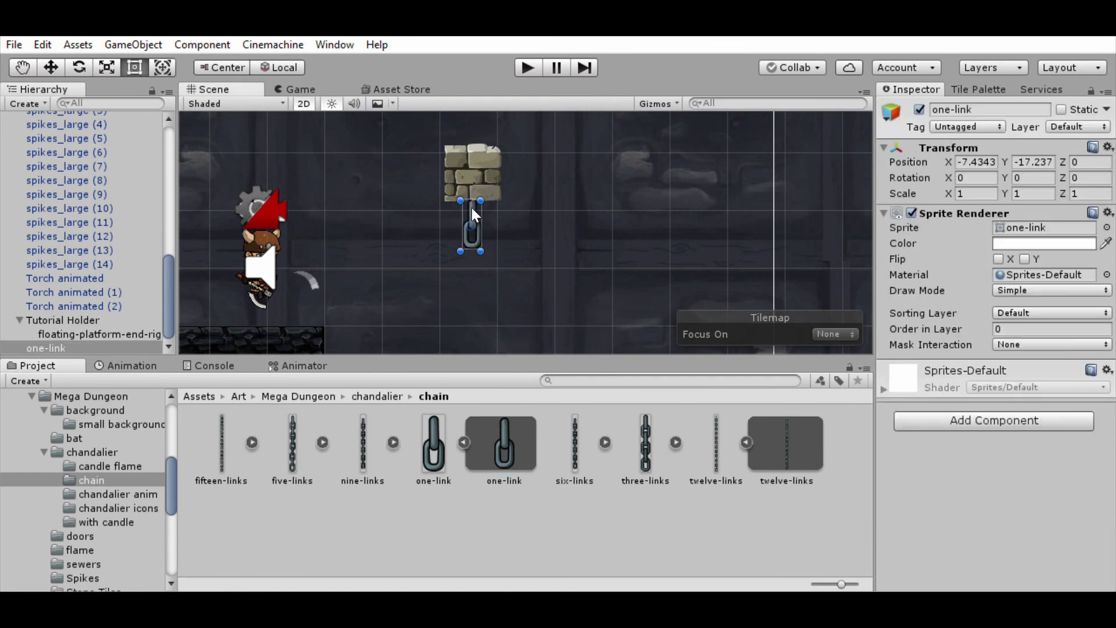
Give the chain link a Capsule Collider 2D and a Hinge Joint 2D with a dynamic Rigidbody 2D.
scroll(504, 198, "up", 2)
right_click_drag(424, 51, 399, 281, "alt")
middle_click_drag(474, 232, 559, 234)
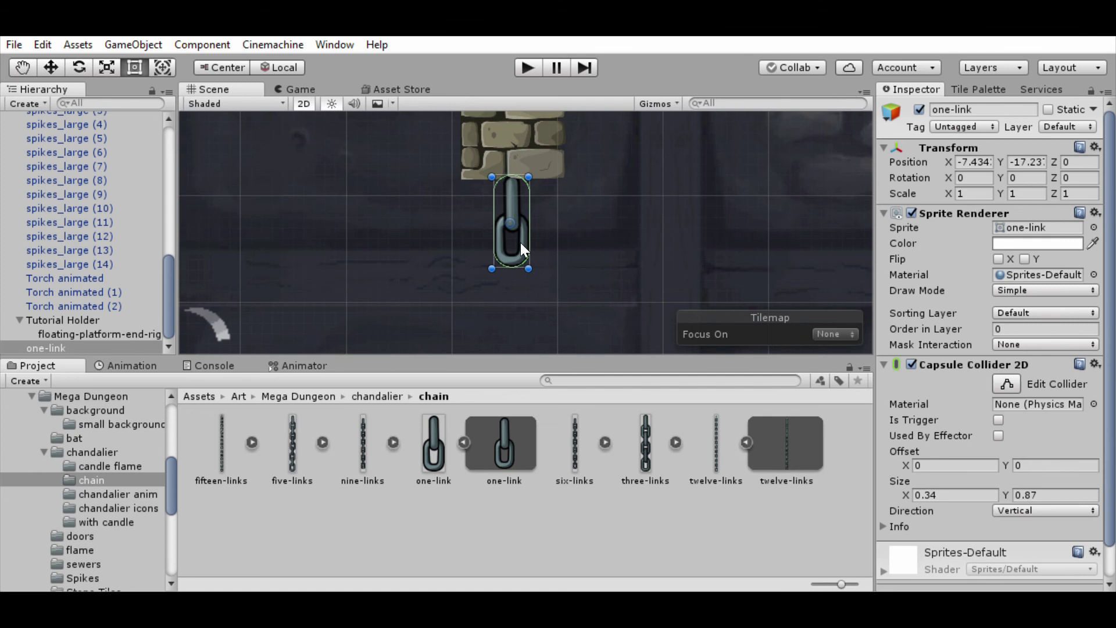
scroll(967, 550, "down", 2)
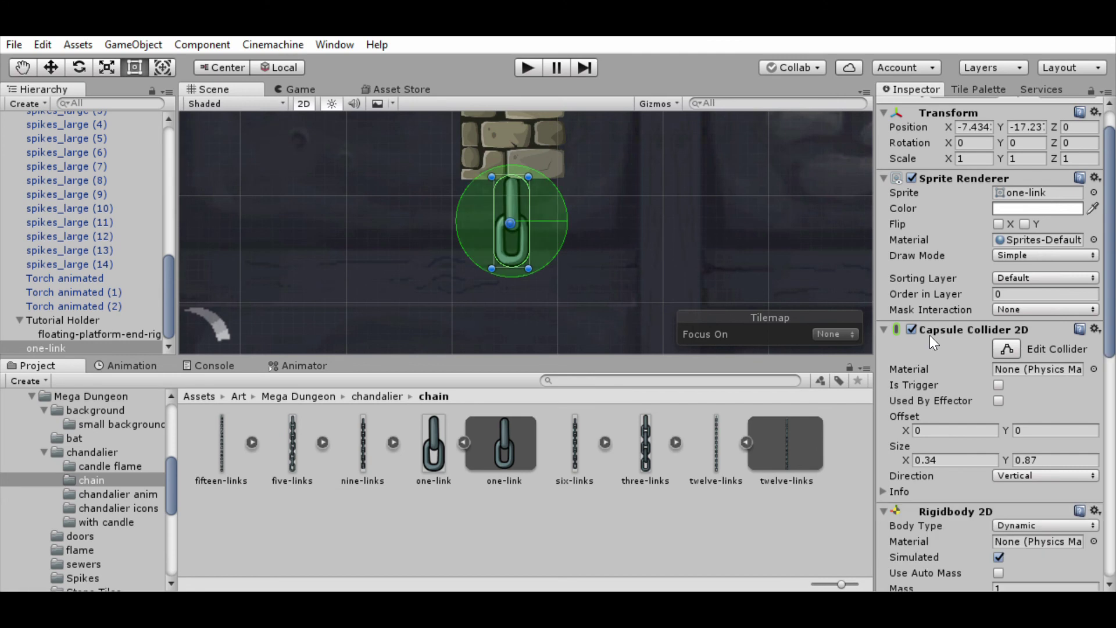
left_click_drag(1108, 326, 1101, 541)
middle_click_drag(712, 239, 699, 267)
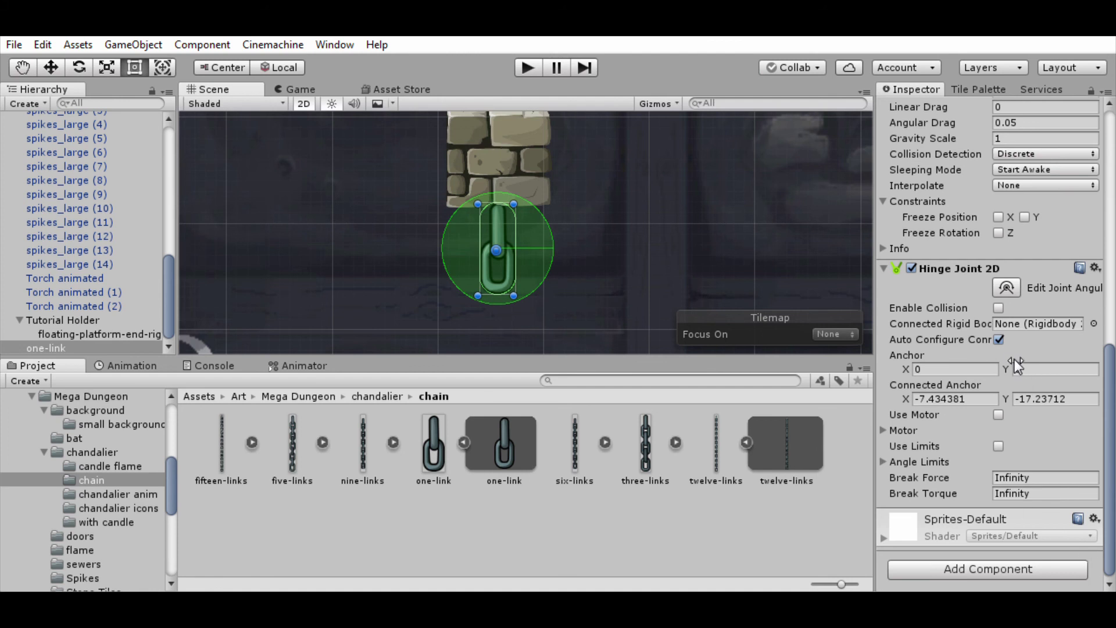
Set the link's hinge anchor Y to 0.5 and parent the link to Tutorial Holder.
left_click_drag(1014, 359, 1015, 354)
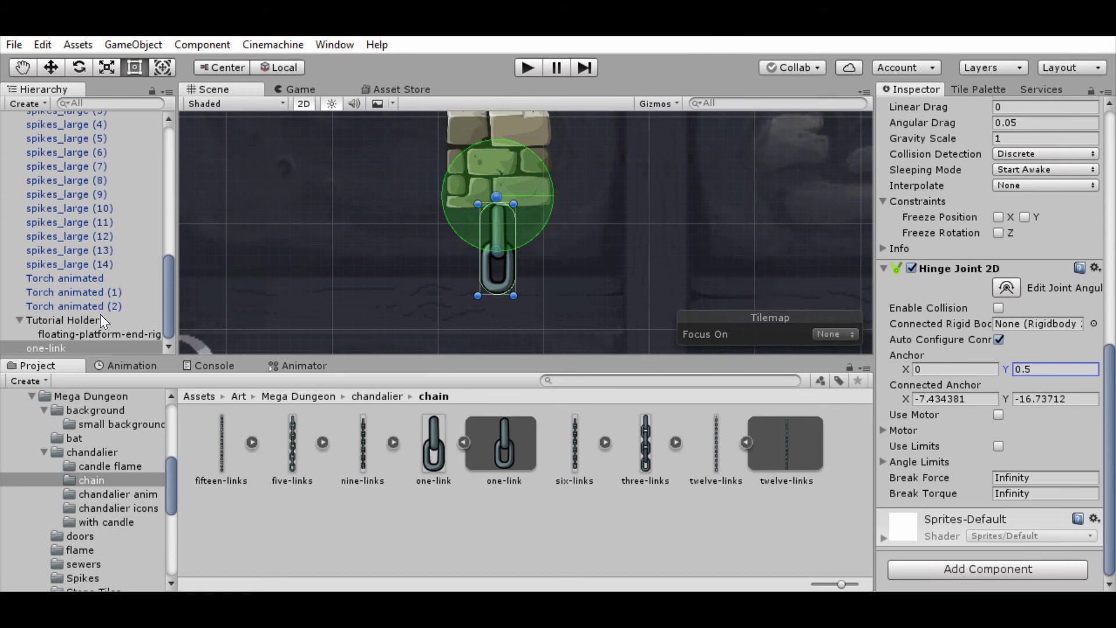
left_click_drag(70, 348, 75, 301)
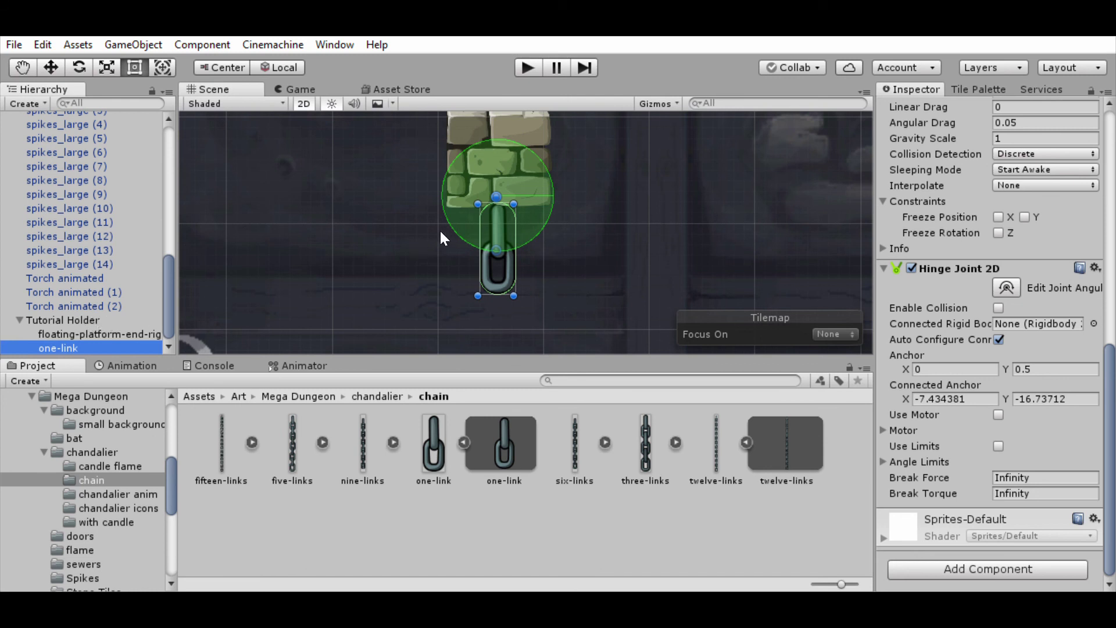
middle_click_drag(441, 233, 427, 258)
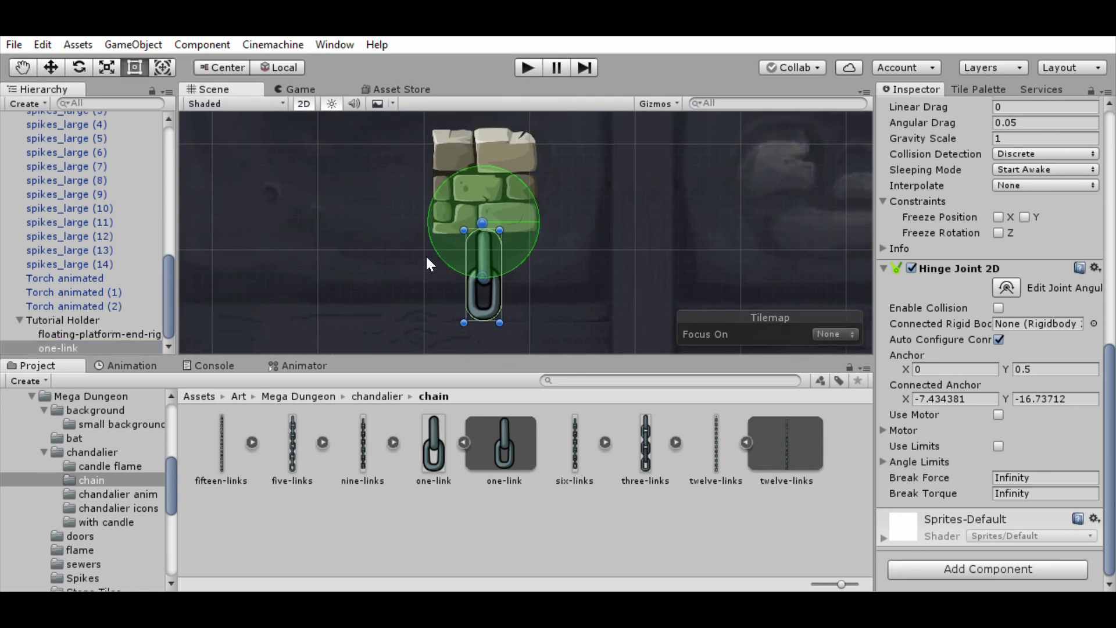
left_click(79, 330)
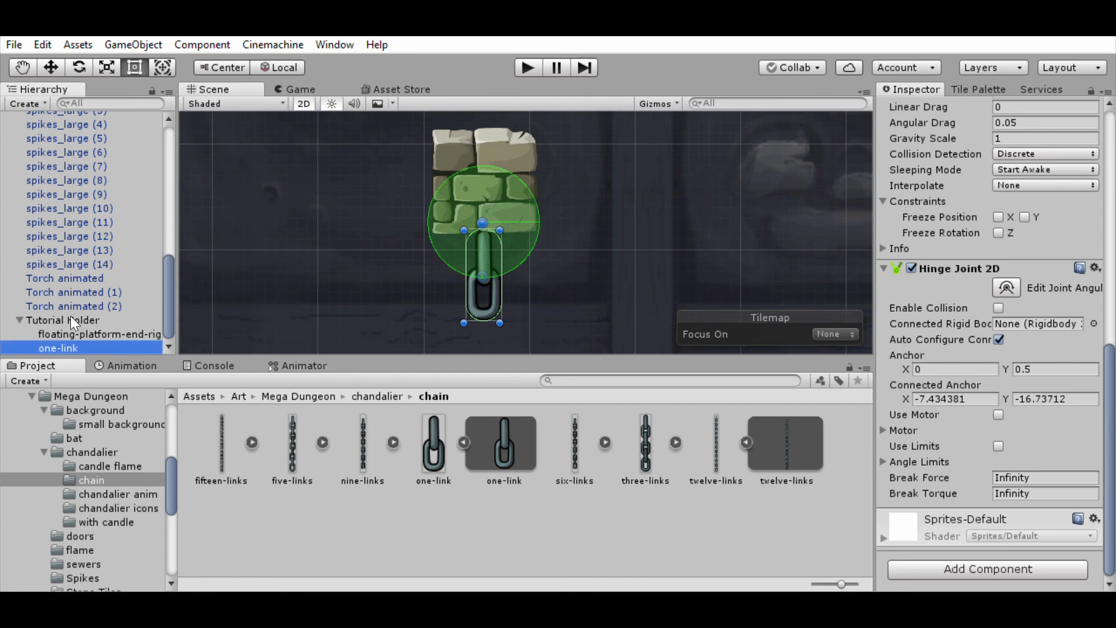
Connect the chain link's hinge to the floating platform block, and place a duplicate link directly beneath it at Y about -0.88.
left_click_drag(78, 332, 1030, 305)
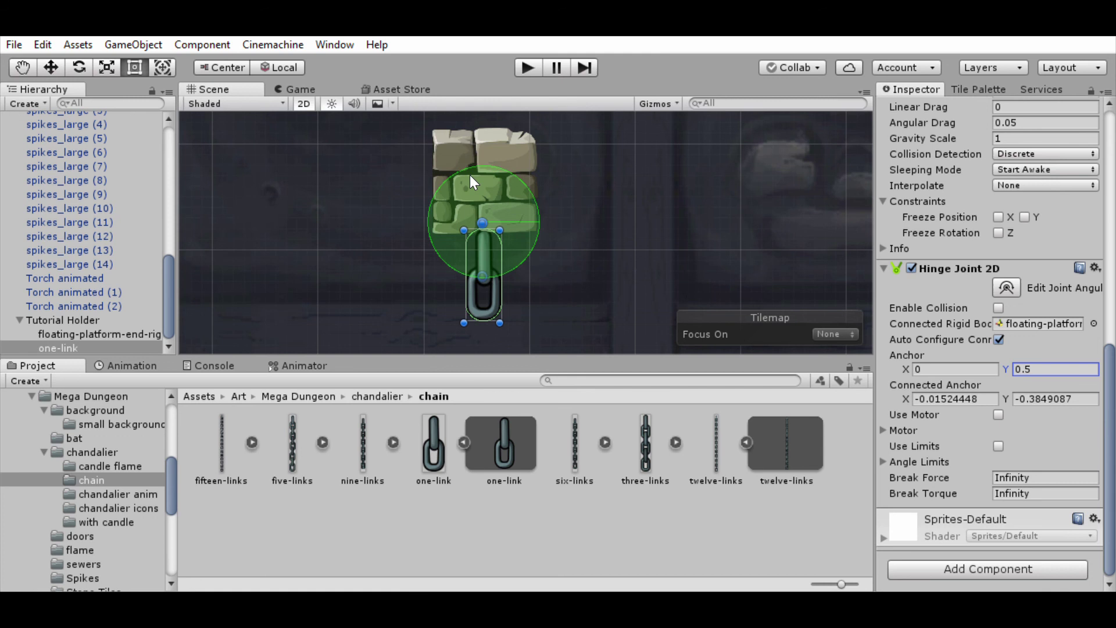
middle_click_drag(549, 282, 558, 208)
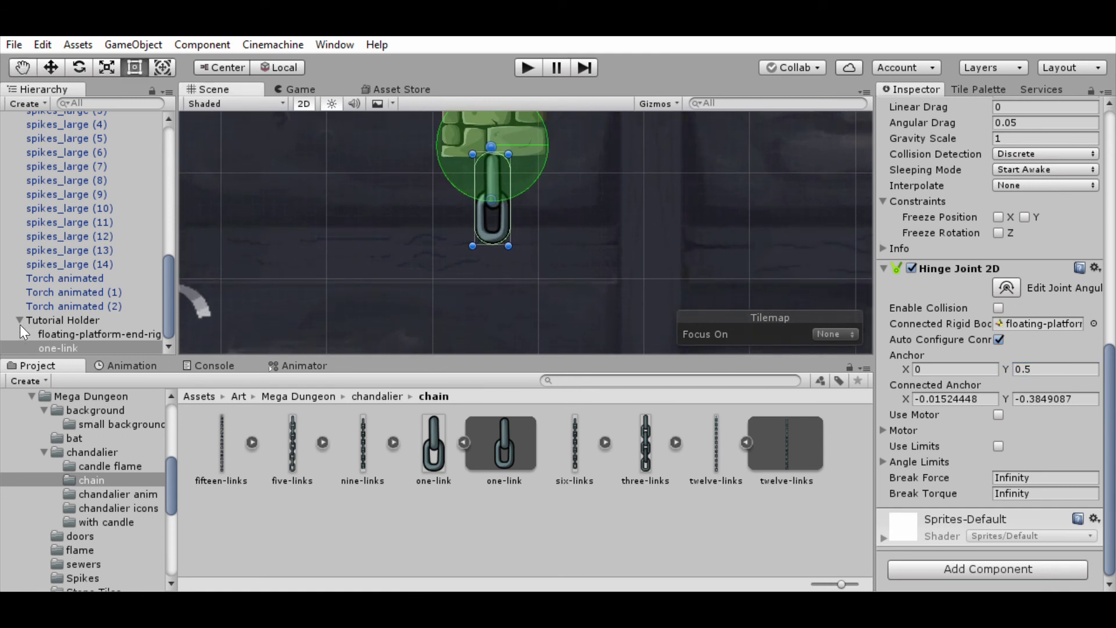
left_click(72, 333)
left_click(79, 348)
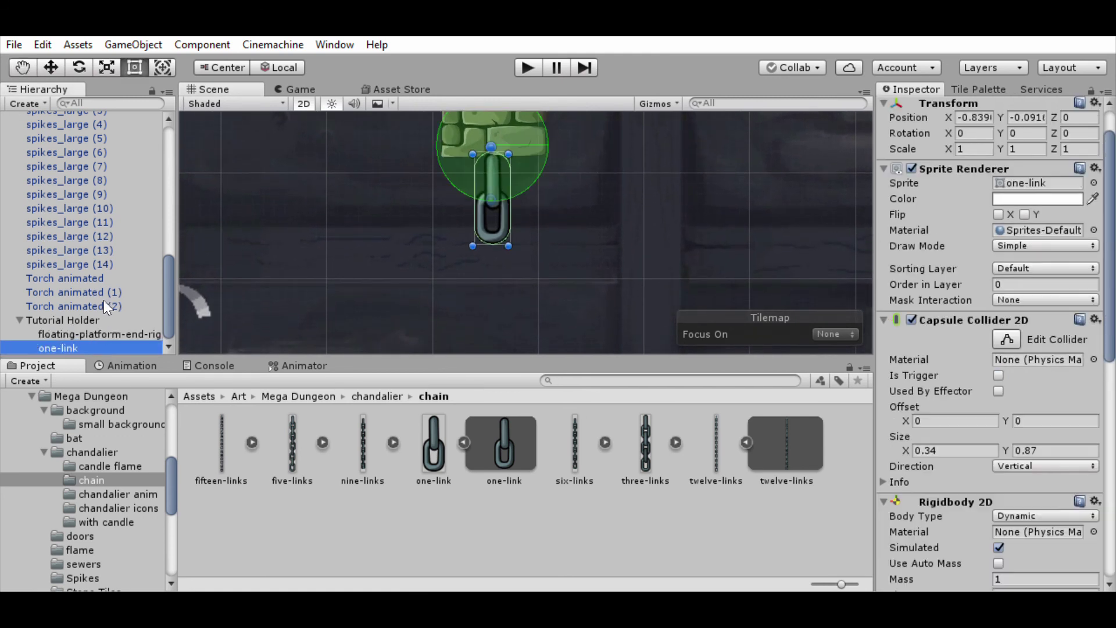
left_click(57, 60)
middle_click_drag(502, 225, 491, 265)
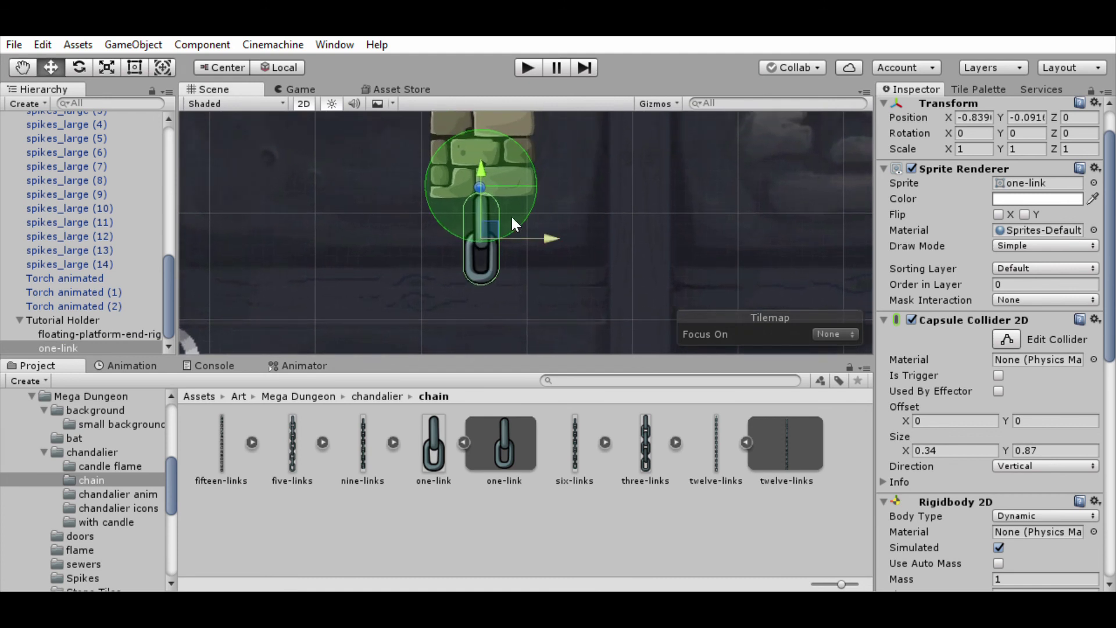
left_click_drag(481, 152, 480, 237)
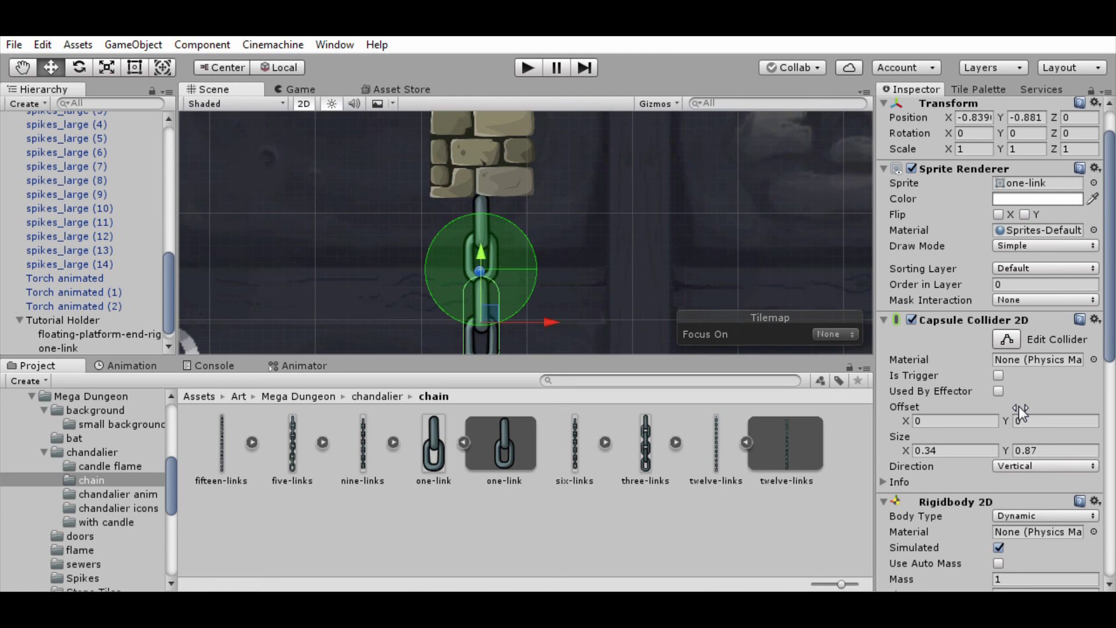
Set the second link's hinge anchor Y to 0.44 so the pivot sits where the two links meet.
left_click_drag(1019, 406, 1043, 416)
double_click(1043, 416)
type("0")
left_click_drag(1110, 300, 1110, 503)
left_click(1013, 383)
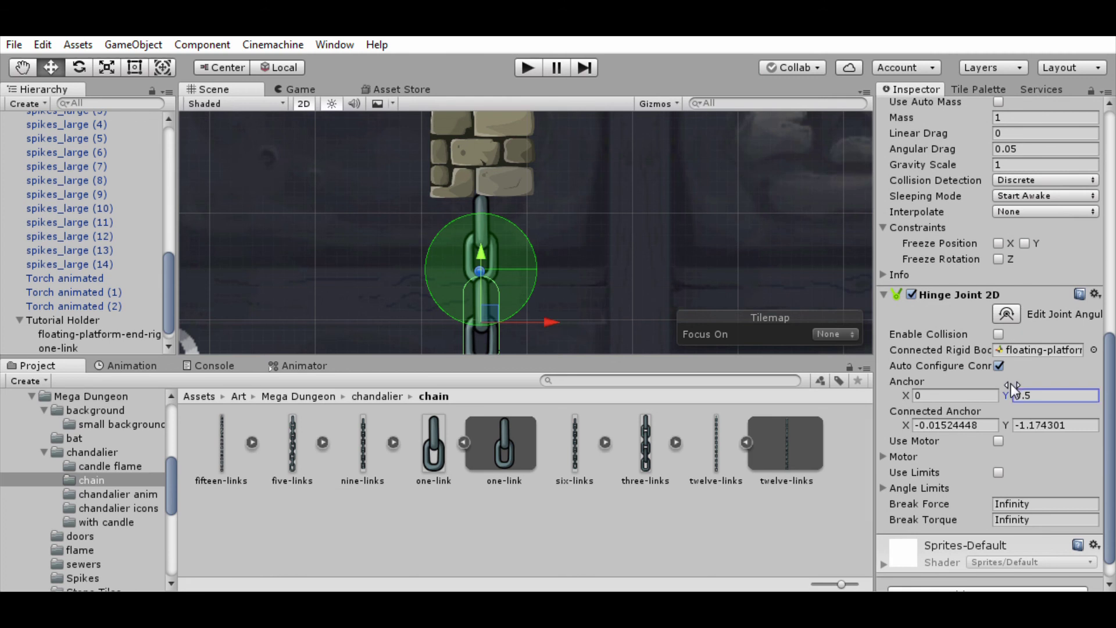
left_click_drag(1010, 383, 1009, 385)
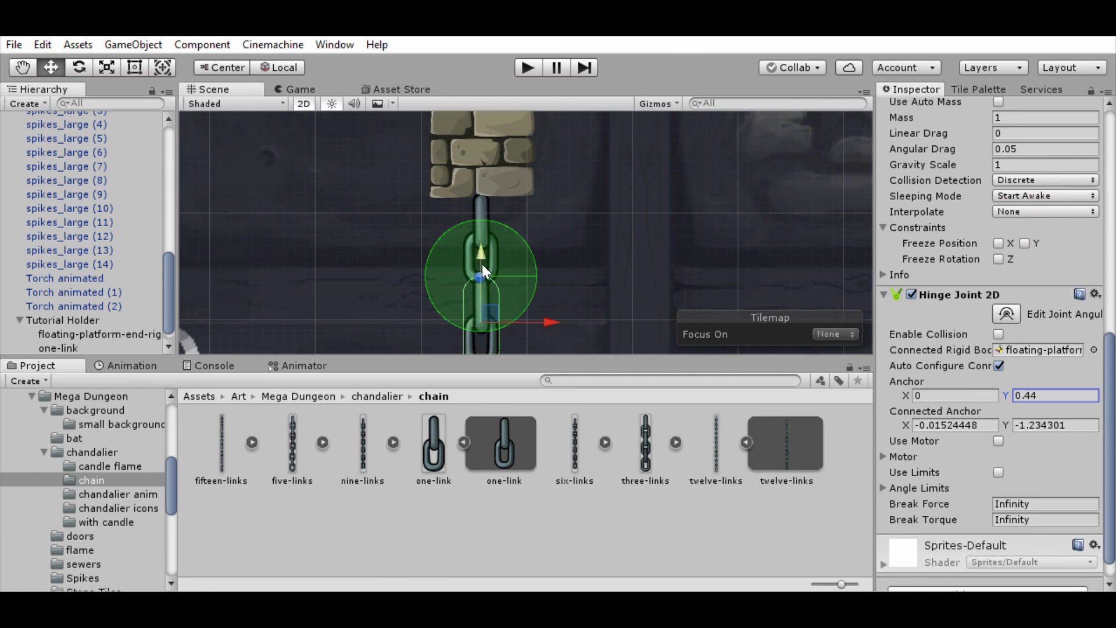
Set the connected rigidbody of the second link's hinge, one-link (1), to the first chain link, one-link.
middle_click_drag(605, 286, 600, 245)
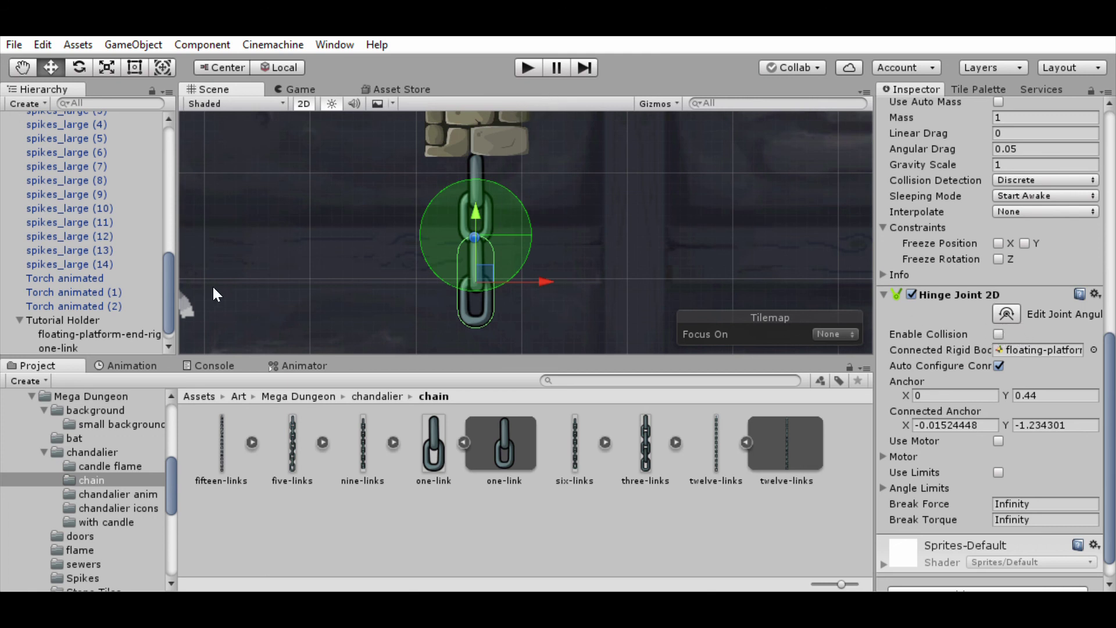
key("ctrl+d")
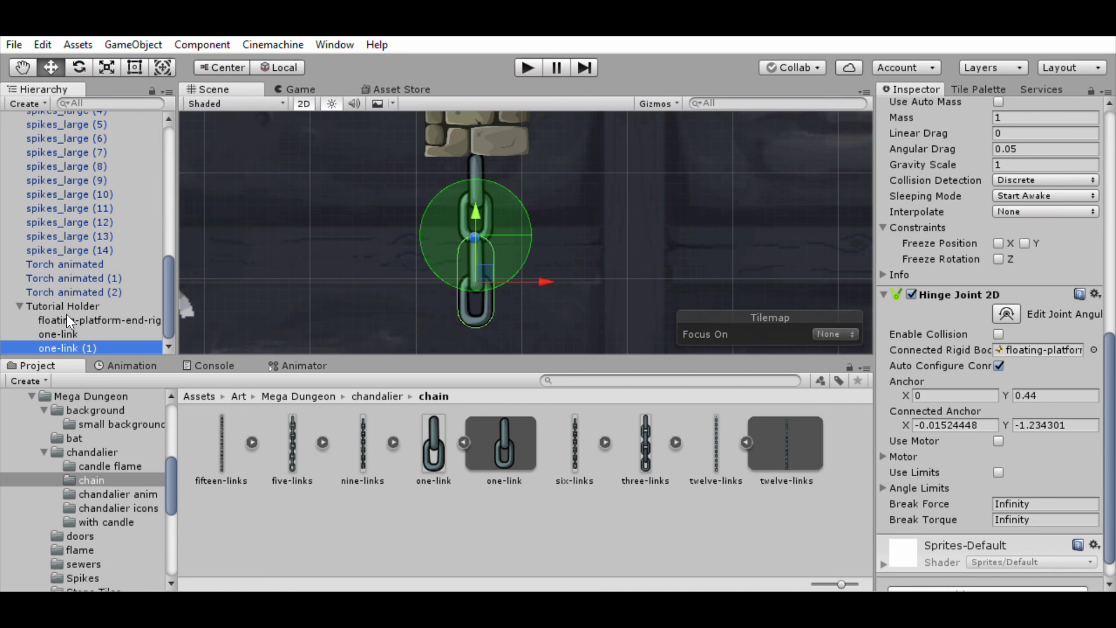
left_click(82, 333)
left_click(74, 345)
left_click_drag(57, 316, 1032, 350)
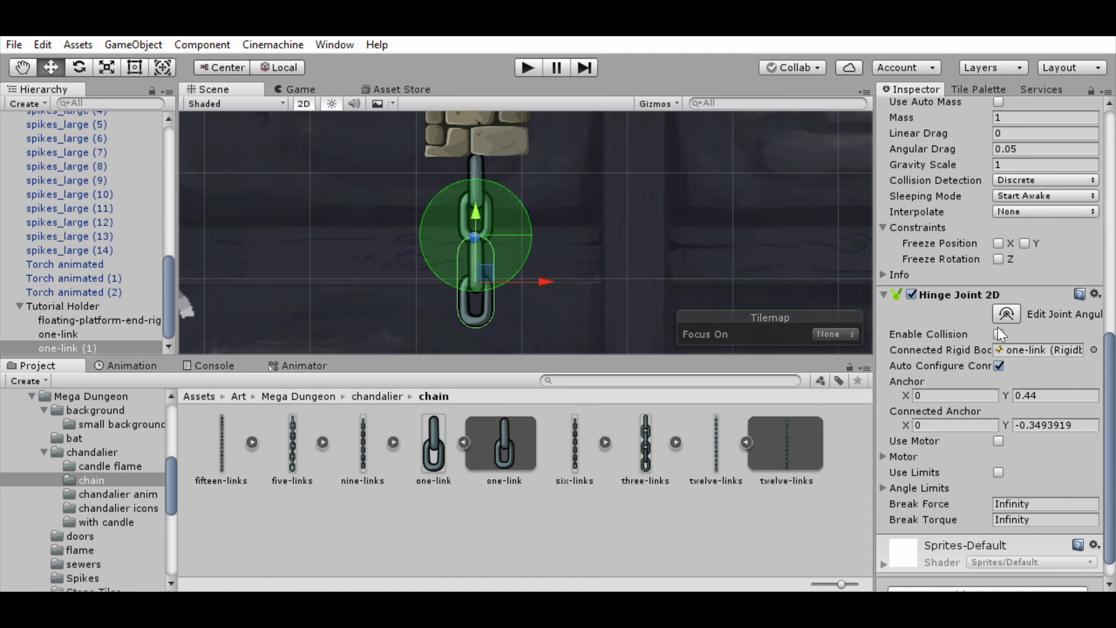
Duplicate the second link, place the copy directly beneath it, and connect the copy's hinge to one-link (1).
left_click(81, 347)
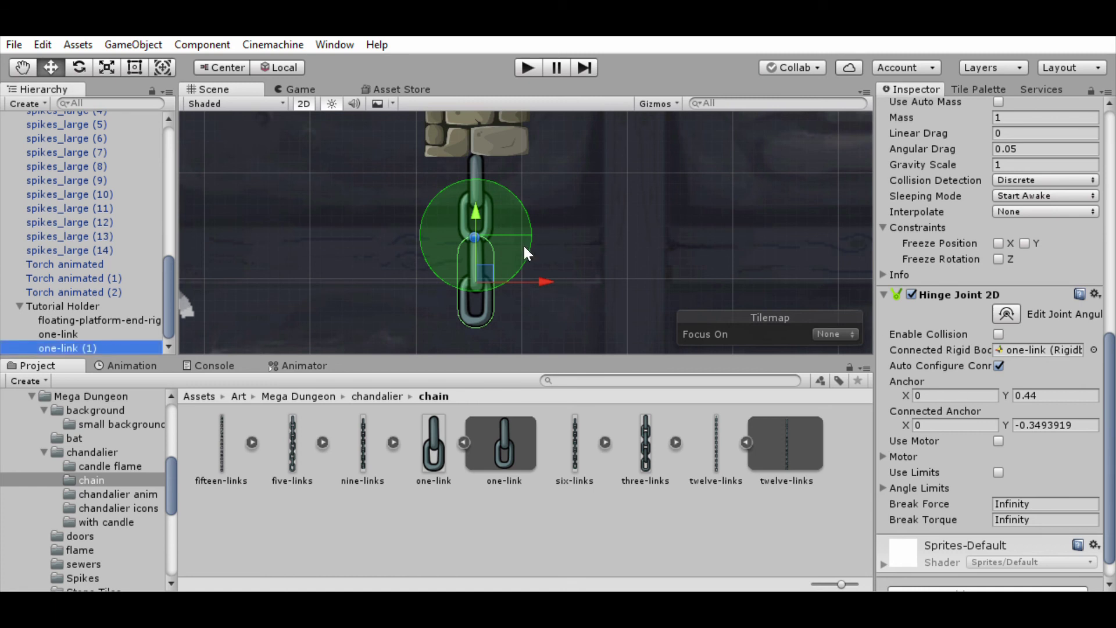
middle_click_drag(576, 293, 568, 246)
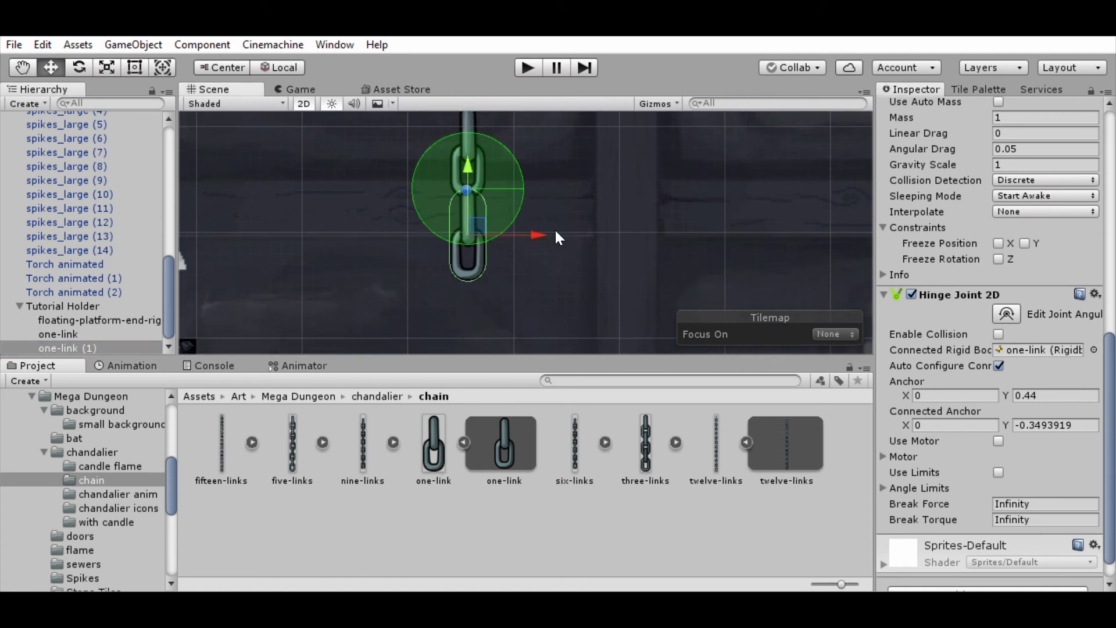
left_click_drag(470, 150, 469, 233)
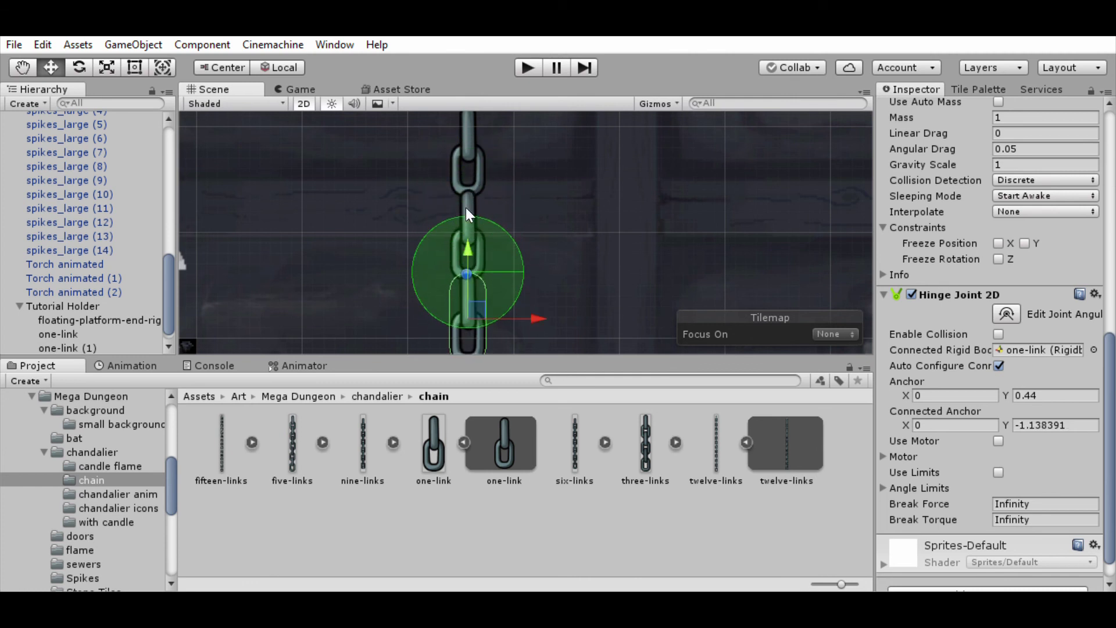
key("ctrl+d")
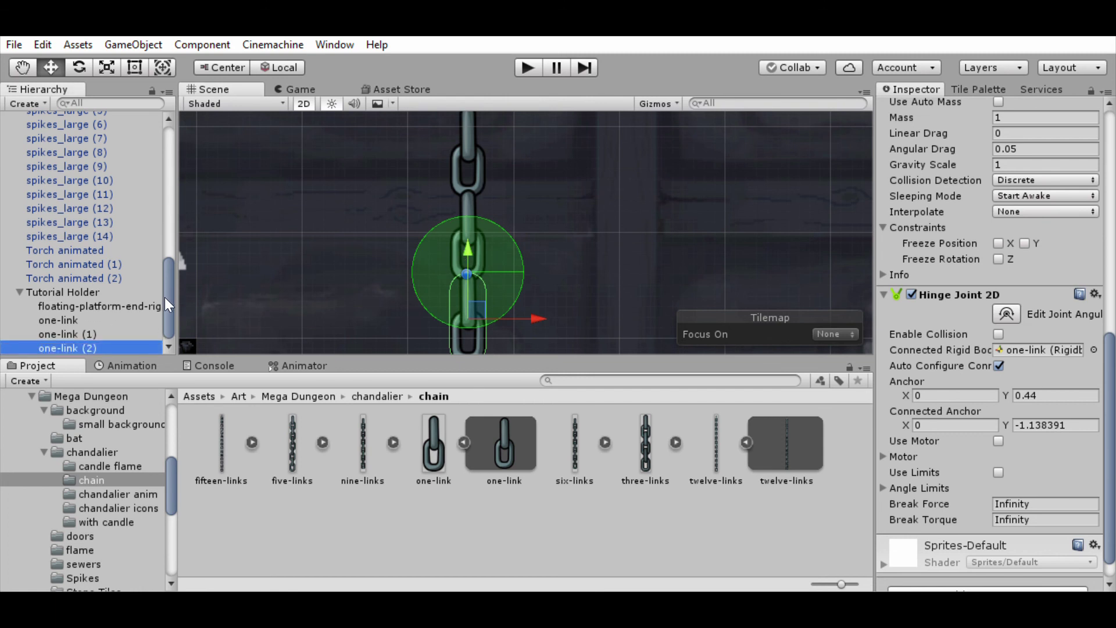
left_click(73, 332)
left_click(76, 347)
left_click_drag(51, 314, 1014, 337)
Add a fourth link by duplicating the third directly beneath it, with its hinge connected to one-link (2).
middle_click_drag(567, 302, 604, 175)
left_click(93, 332)
left_click(86, 347)
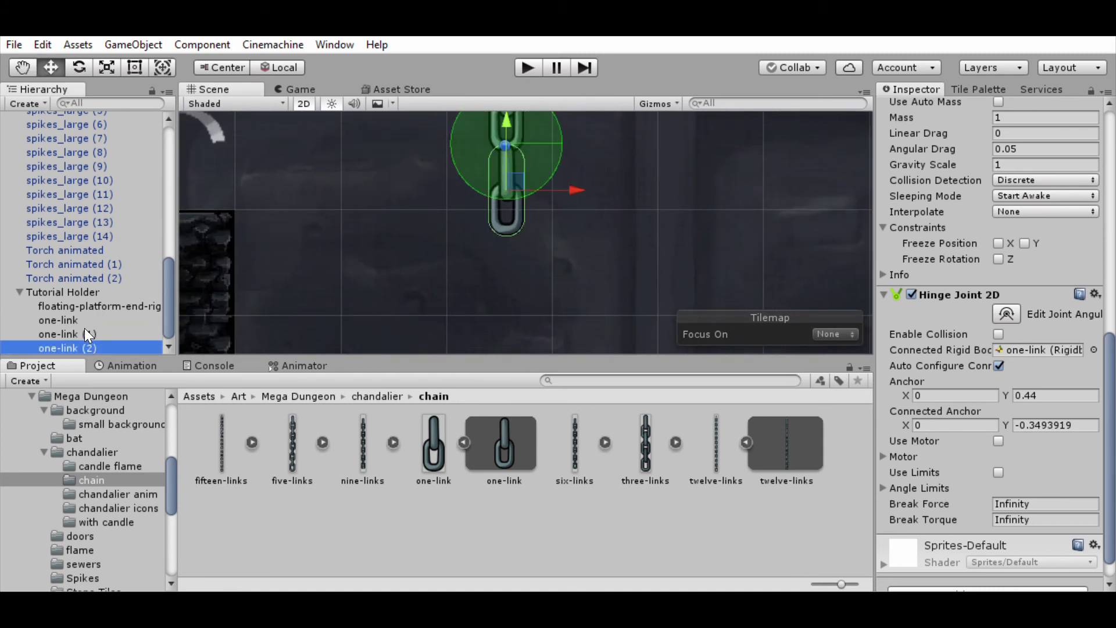
middle_click_drag(610, 223, 586, 242)
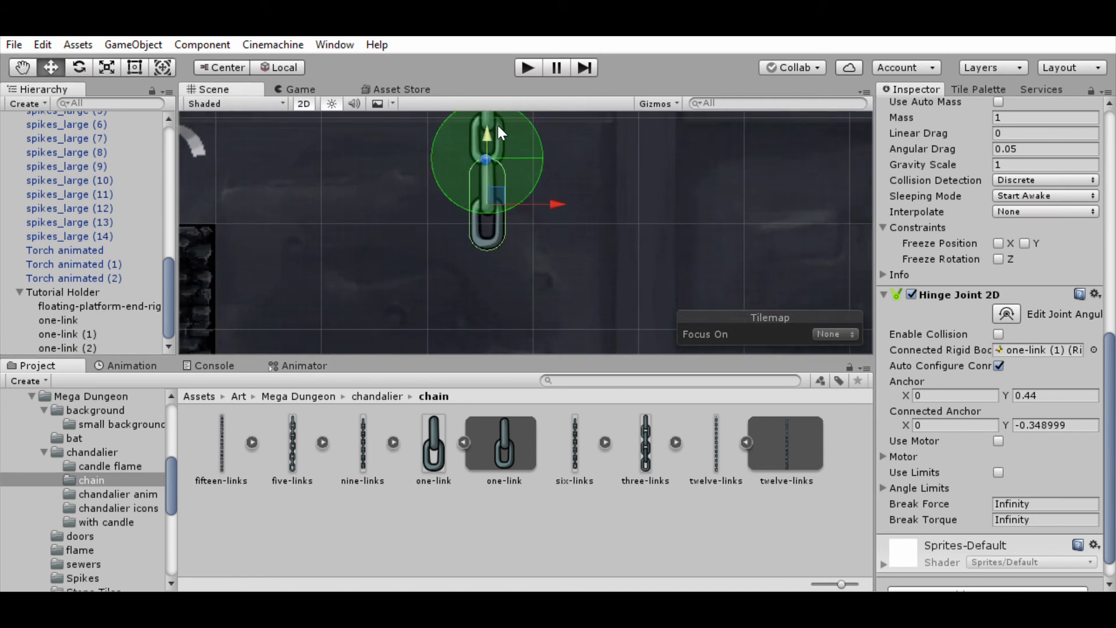
left_click_drag(486, 123, 499, 205)
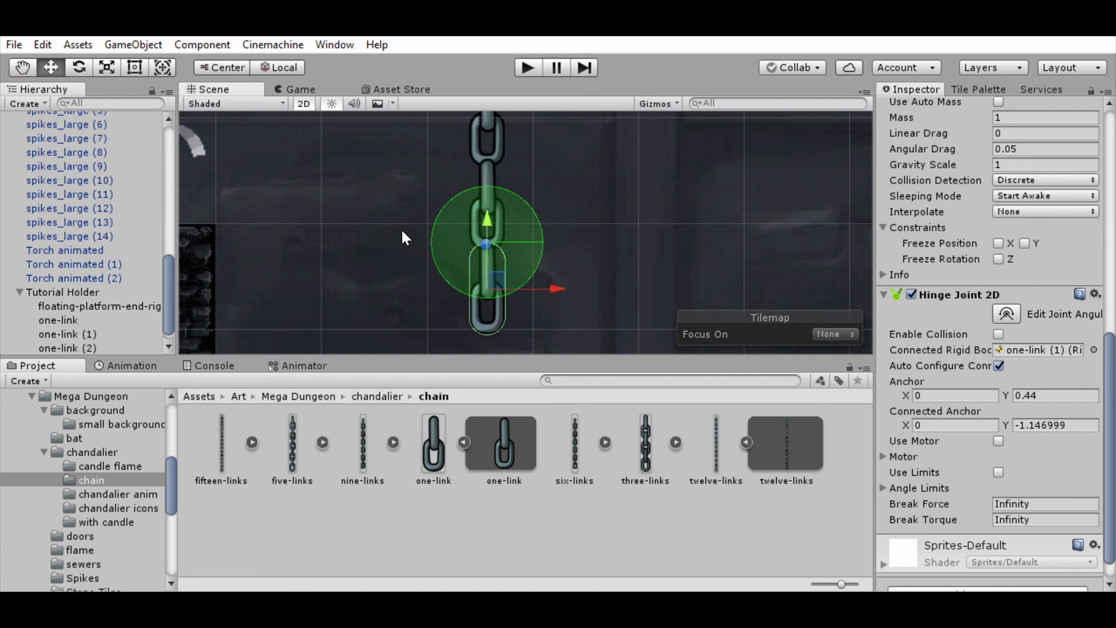
key("ctrl+d")
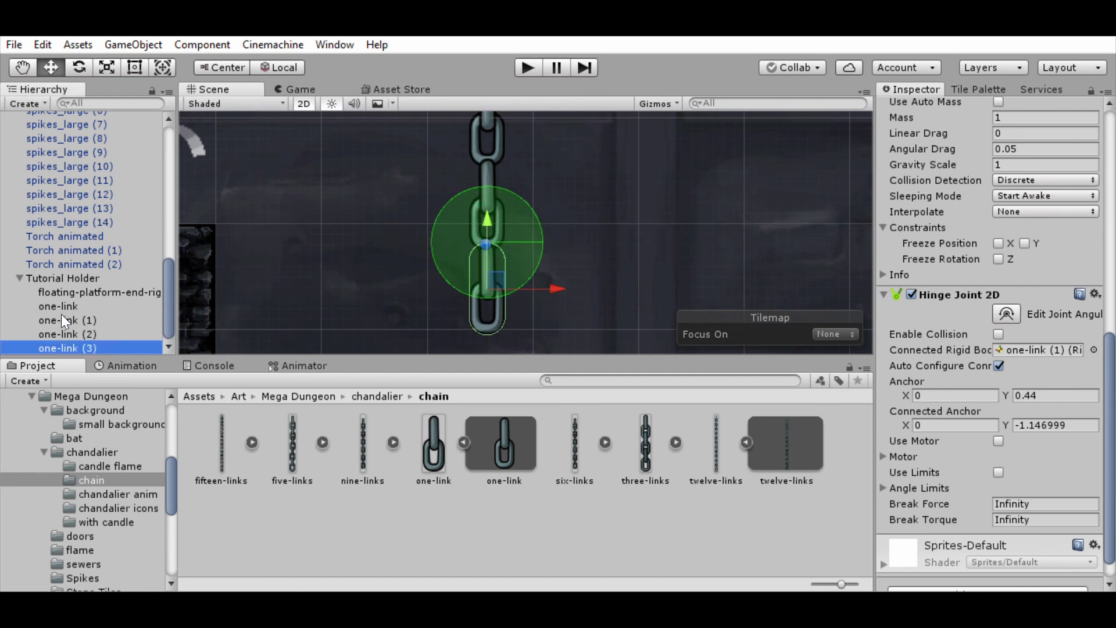
left_click_drag(58, 320, 1025, 344)
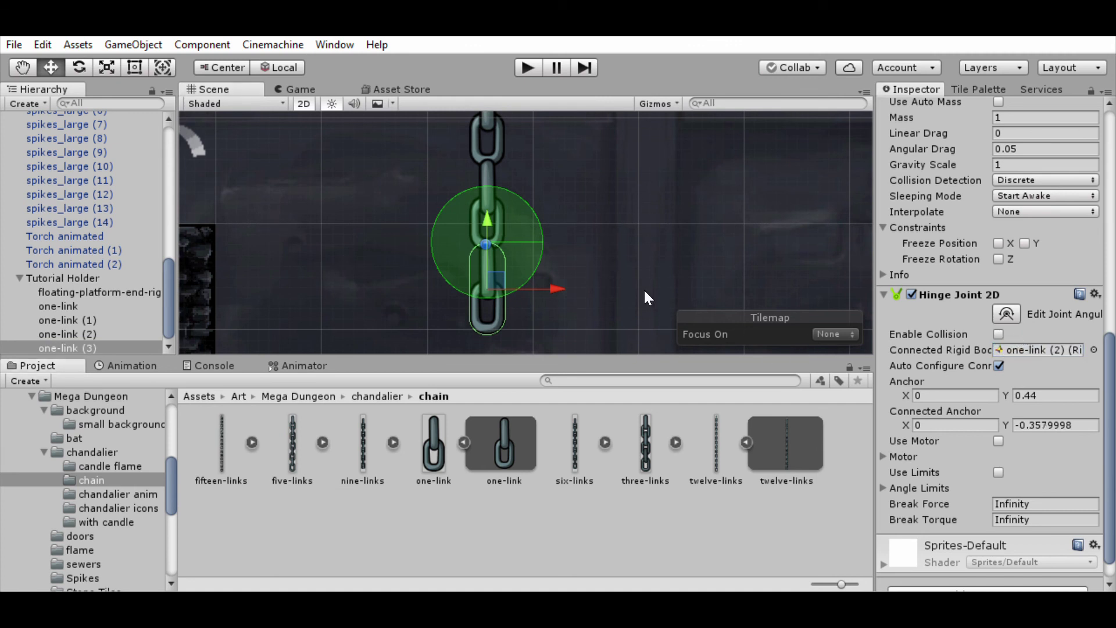
Extend the chain with a fifth link duplicated beneath the fourth, connecting its hinge to one-link (3).
middle_click_drag(640, 264, 610, 165)
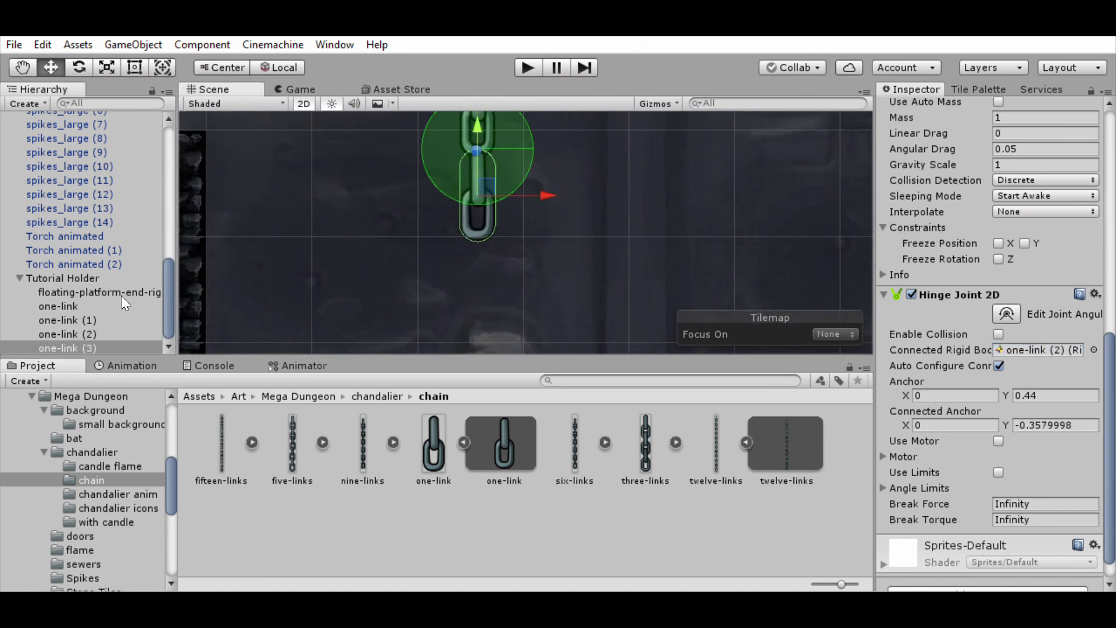
left_click(99, 329)
left_click(82, 343)
middle_click_drag(511, 232, 506, 260)
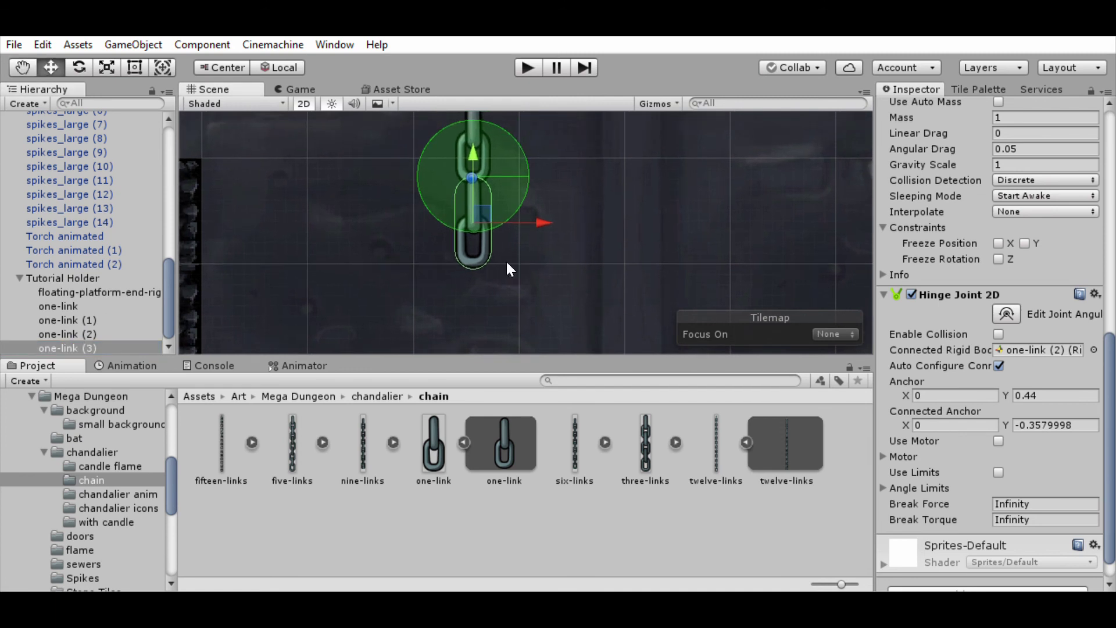
left_click_drag(477, 141, 490, 235)
middle_click_drag(557, 286, 564, 224)
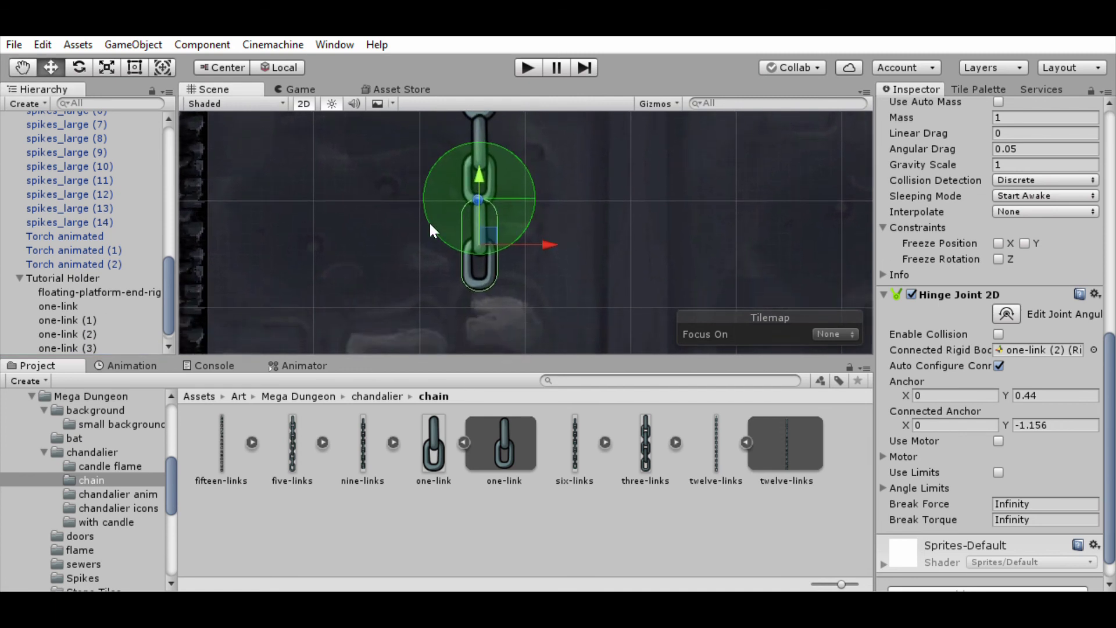
key("ctrl+d")
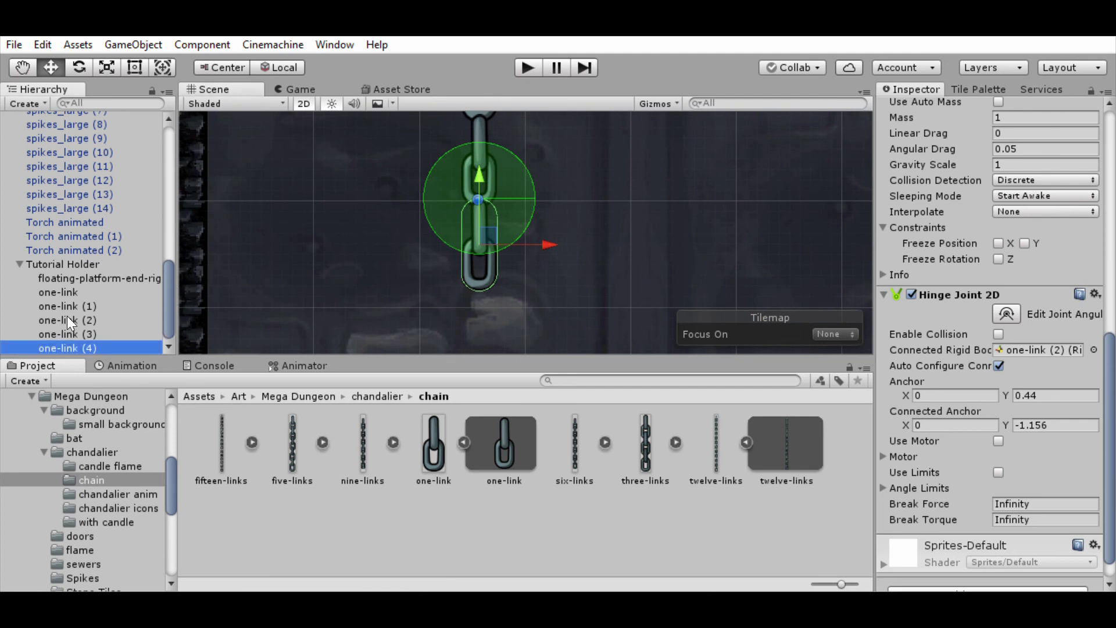
left_click_drag(63, 320, 1028, 333)
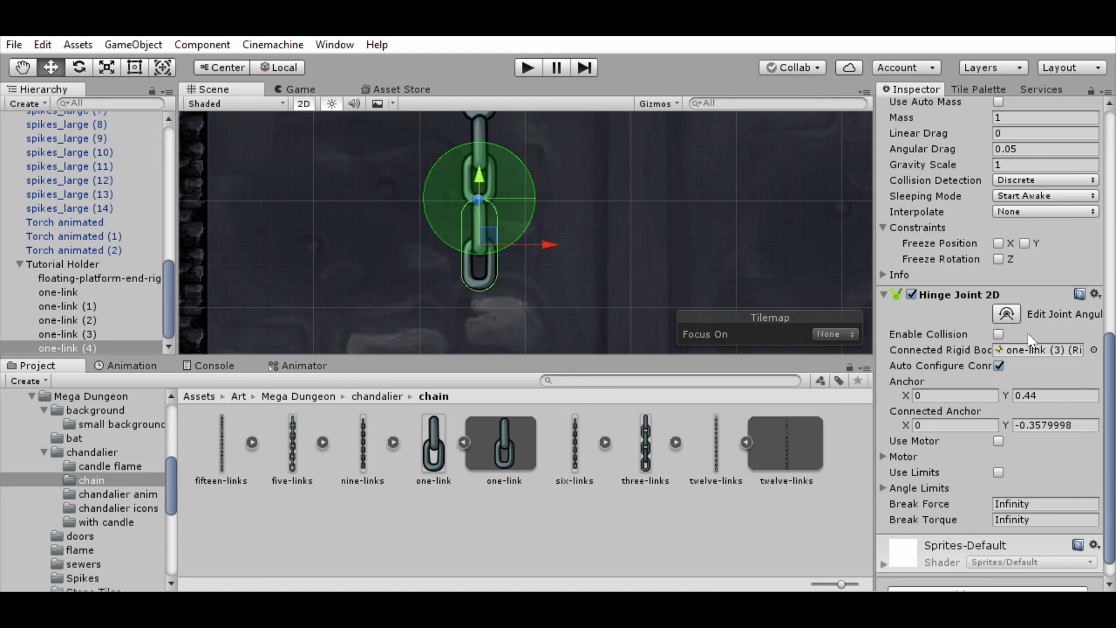
Play-test the level by running and jumping the character into the hanging chain to check its swing, and stop play mode.
left_click(531, 62)
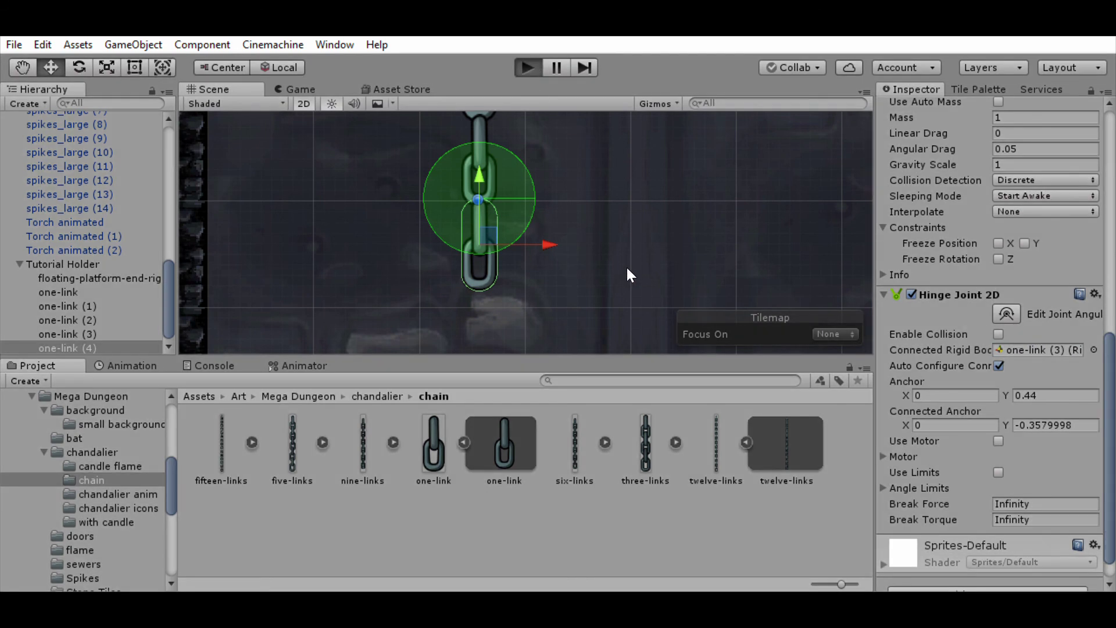
key("d")
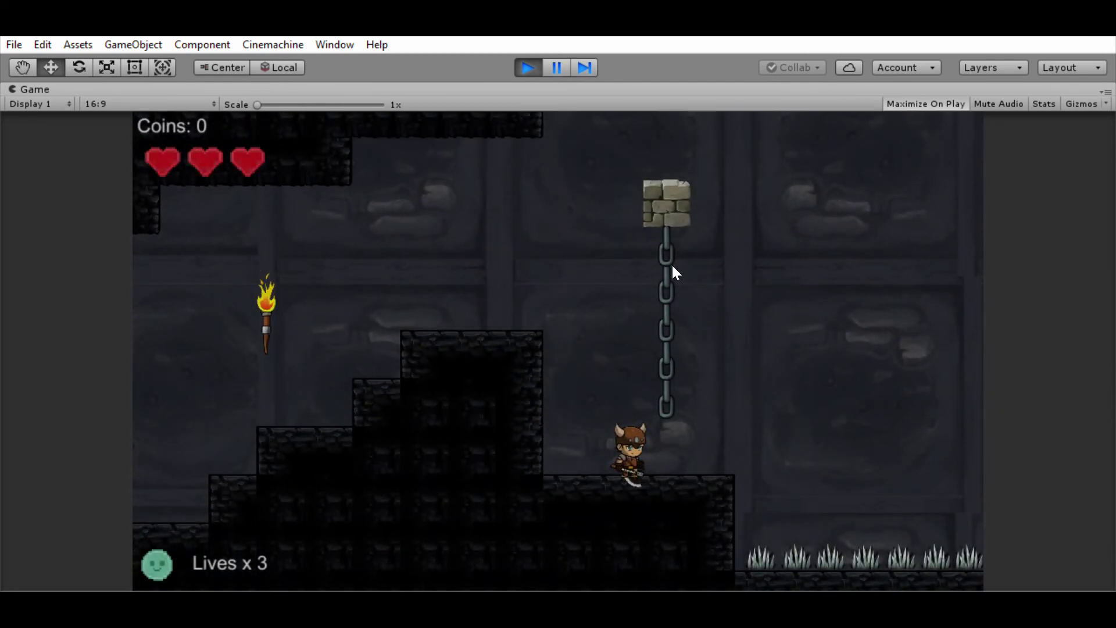
key("space")
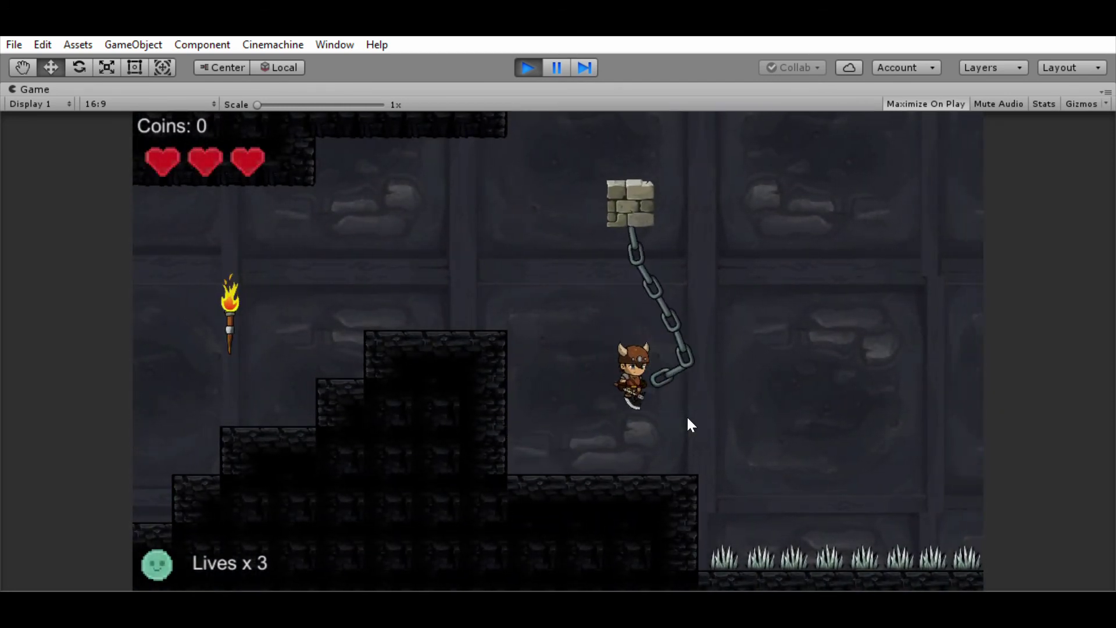
key("a")
key("d")
key("space")
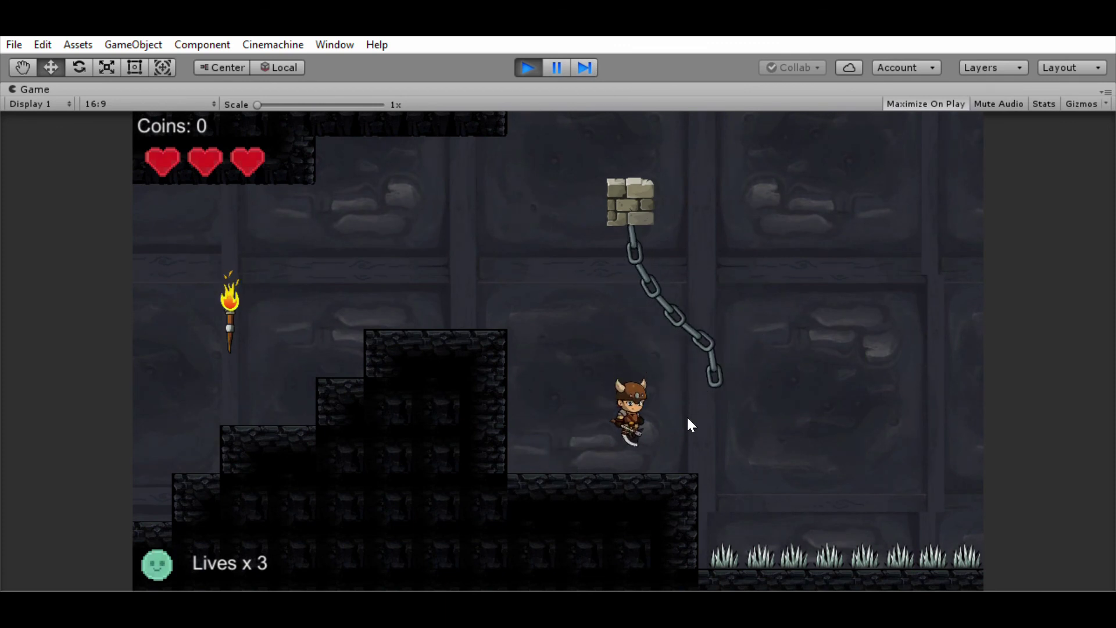
key("a")
key("d")
key("space")
key("a")
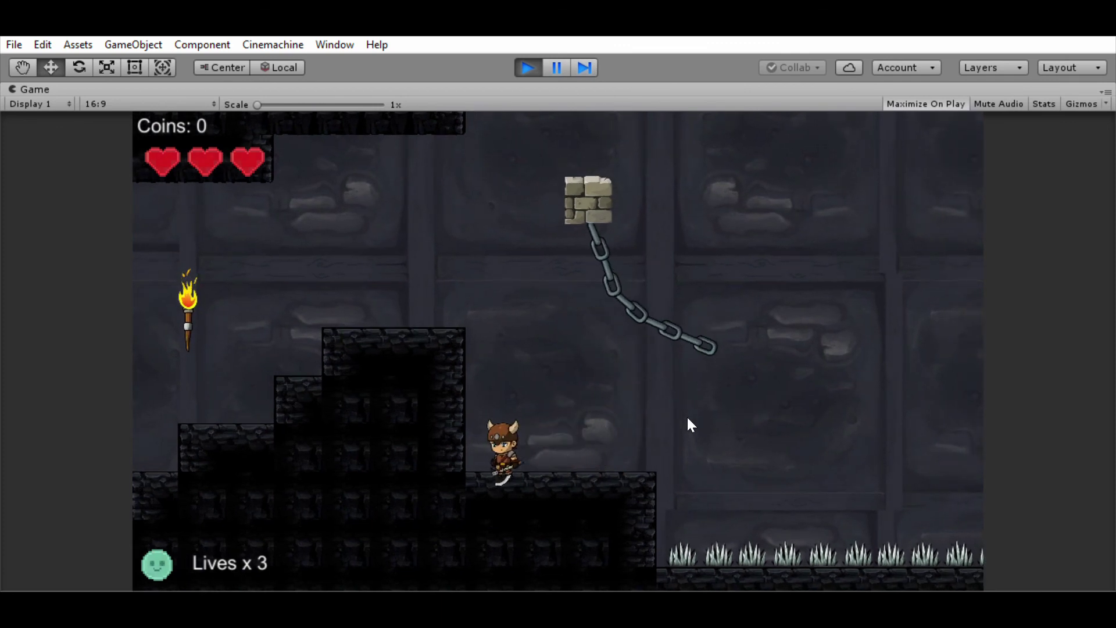
key("d")
key("a")
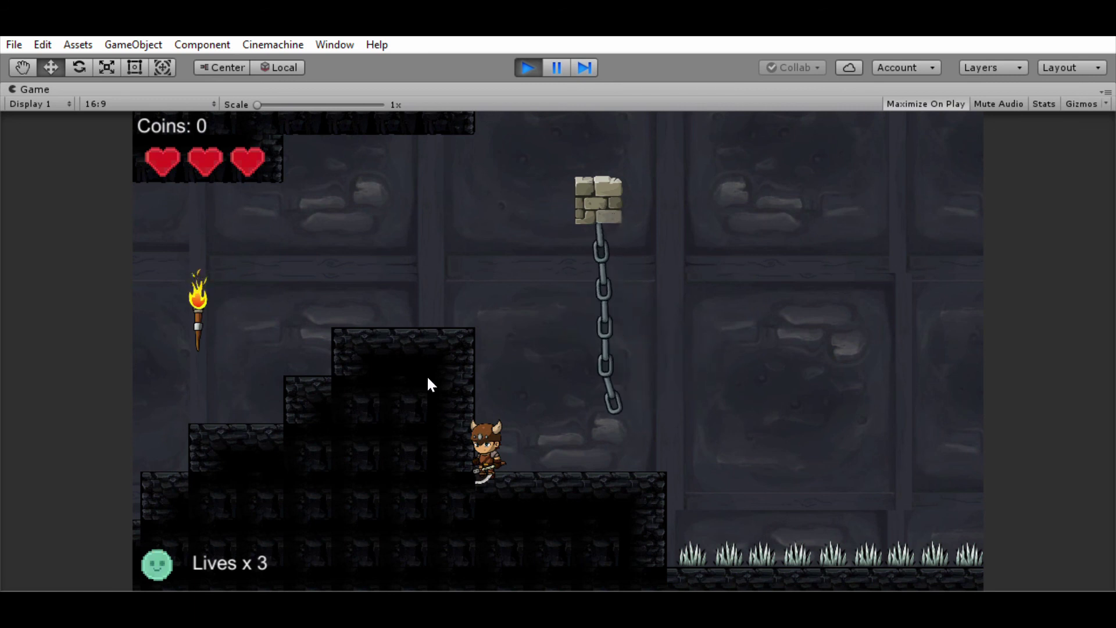
key("Right")
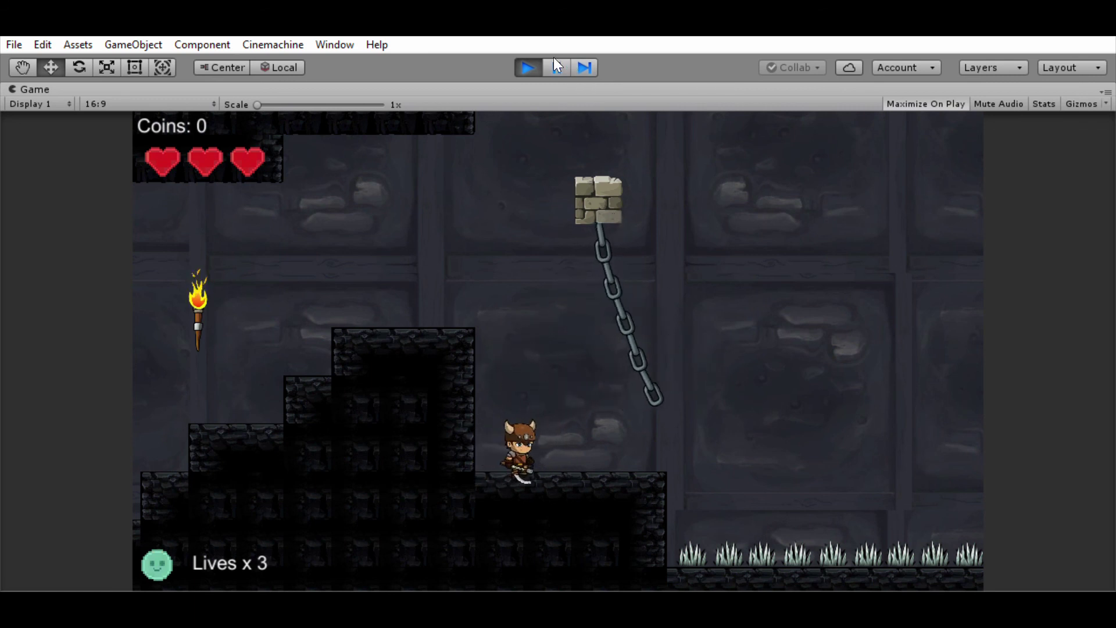
left_click(528, 67)
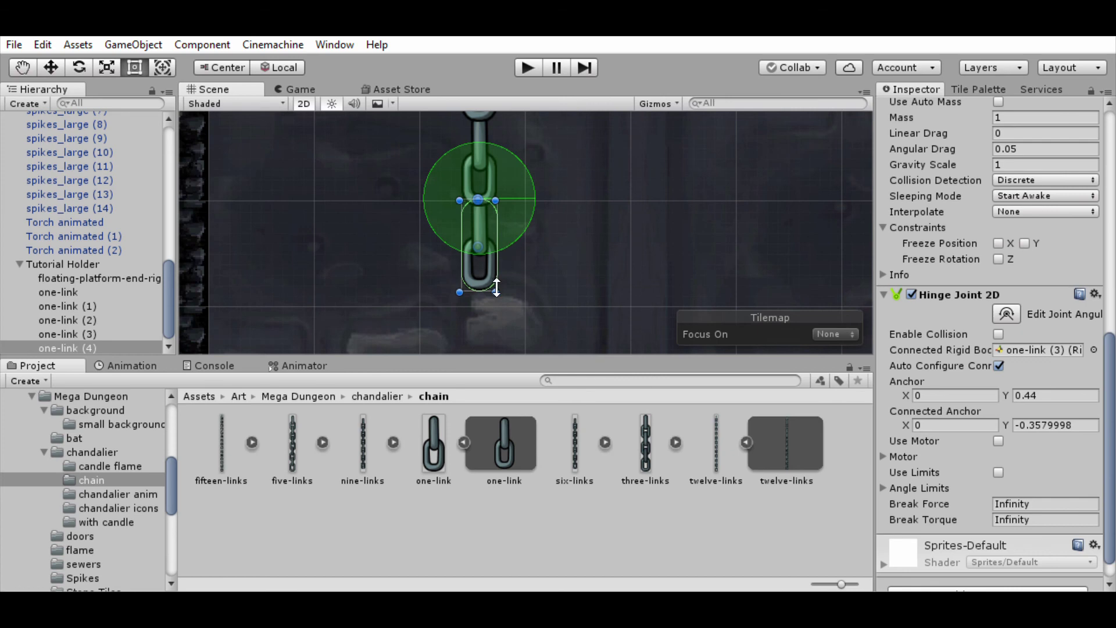
Browse the chandelier art assets, looking into the chandelier anim folder, and open the chandelier icons folder.
scroll(538, 200, "down", 4)
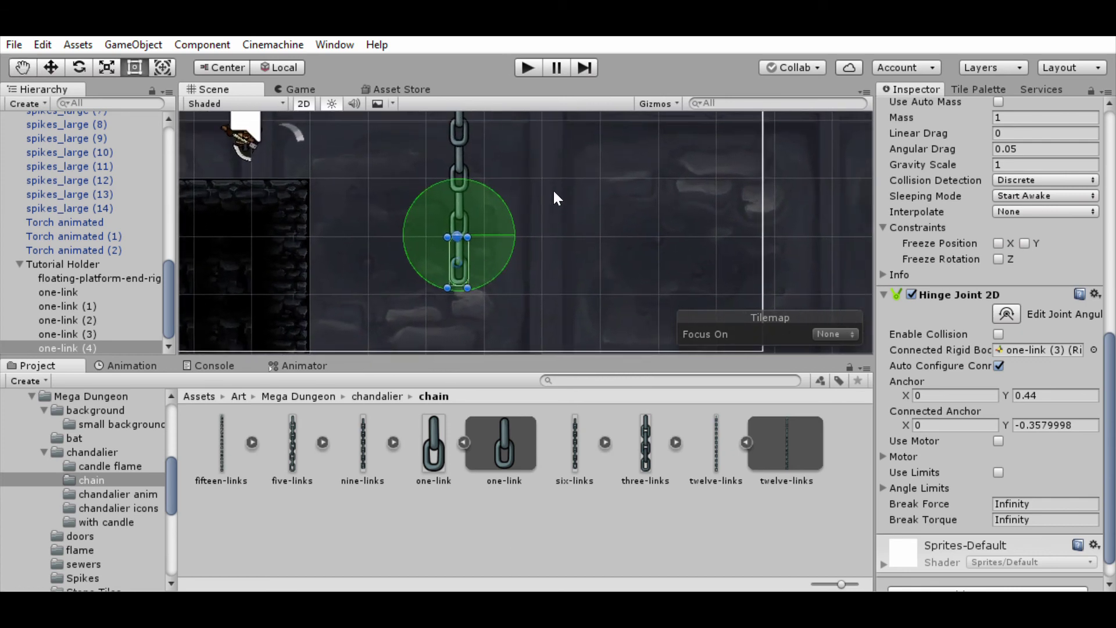
middle_click_drag(554, 191, 481, 173)
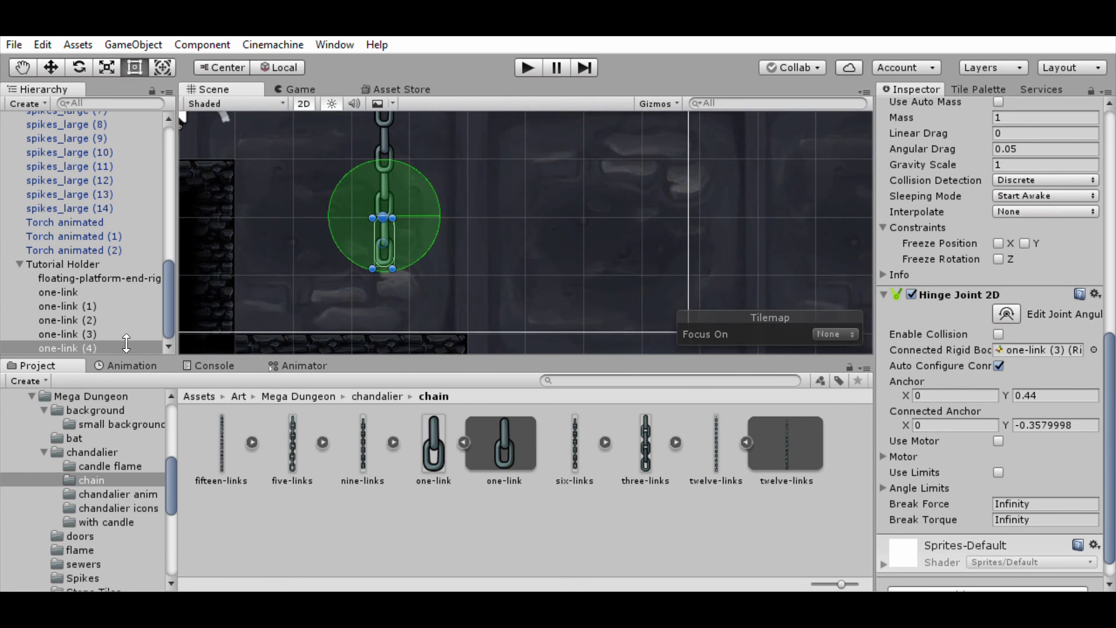
left_click(385, 391)
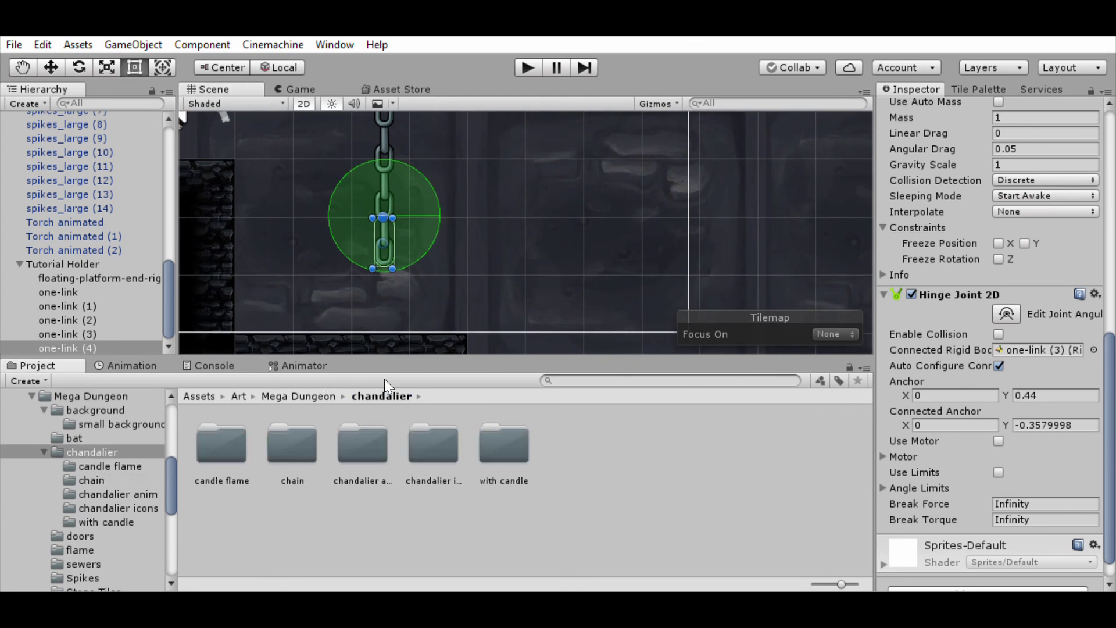
double_click(386, 430)
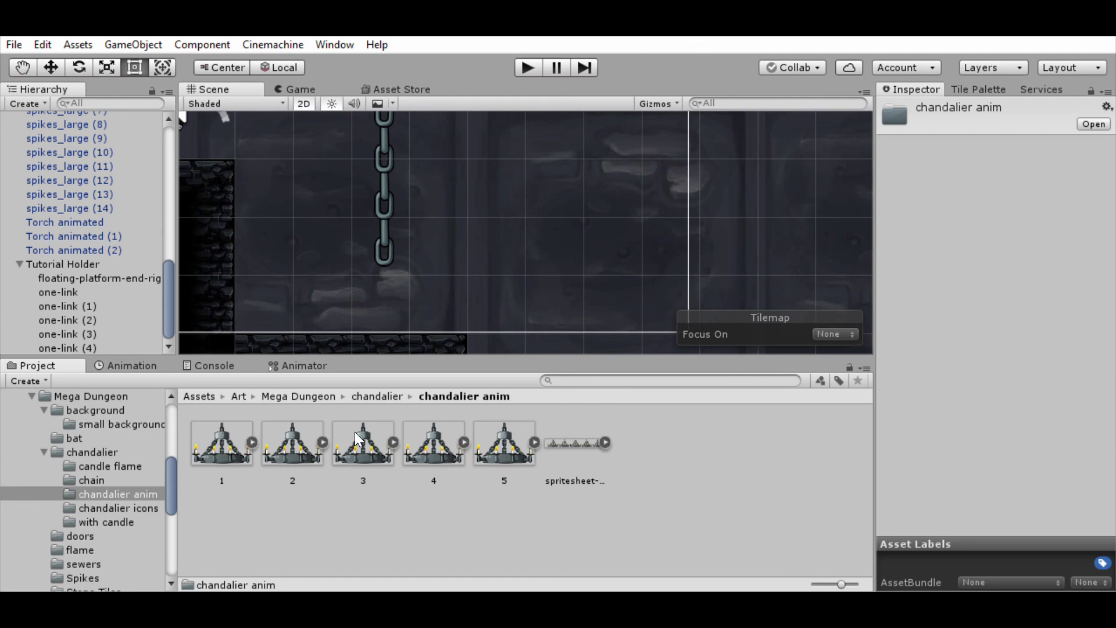
left_click(364, 394)
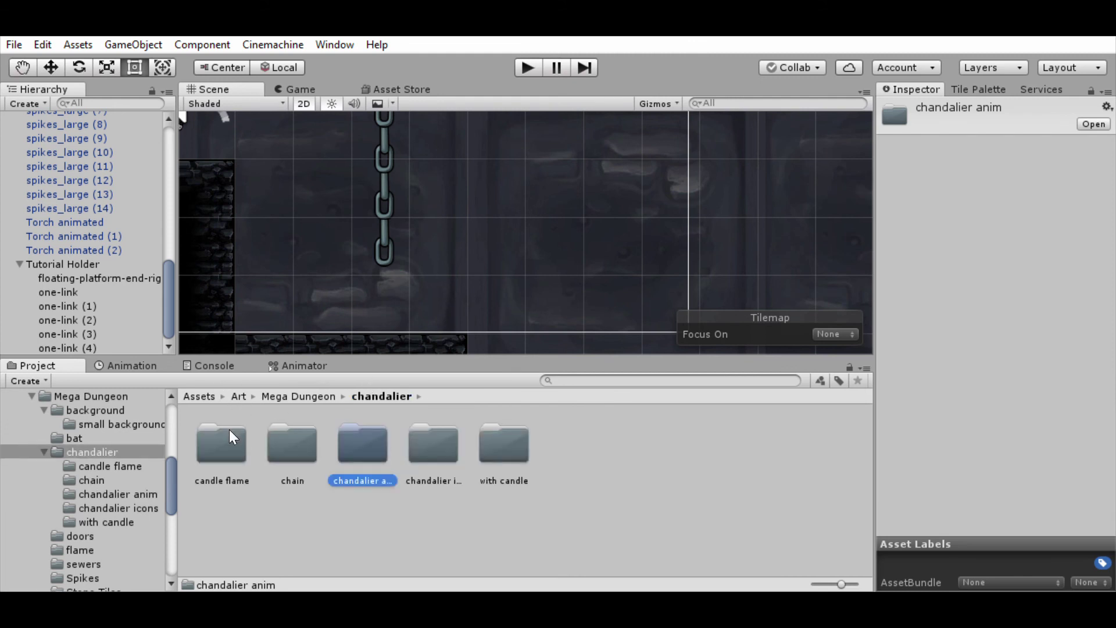
double_click(413, 438)
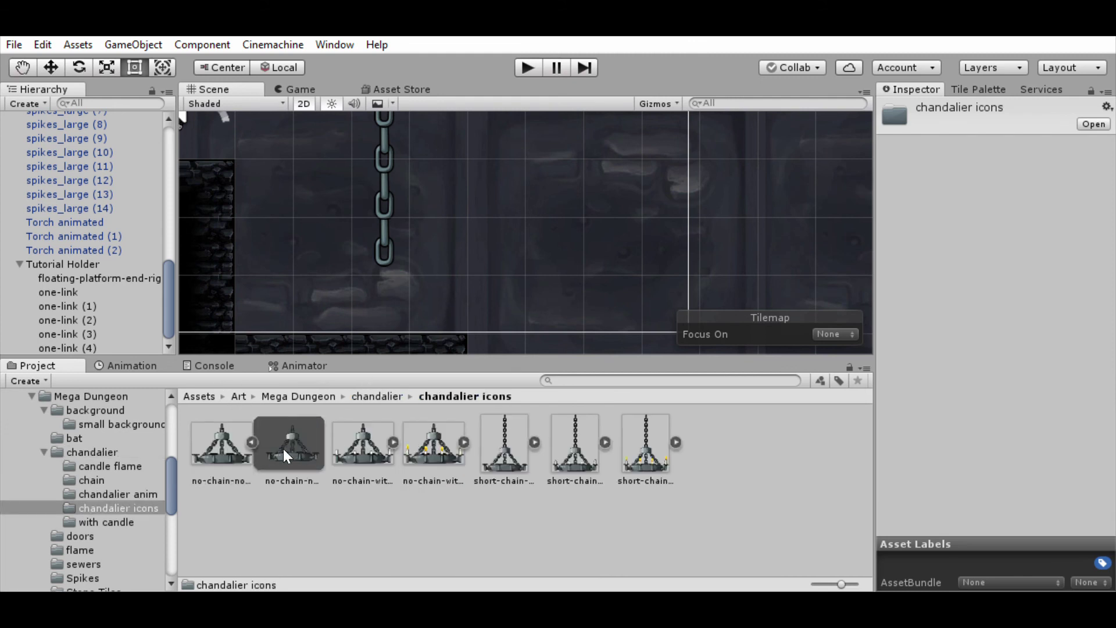
Move the Tutorial Holder up to the ceiling at about X -7.75, Y -14.71 so the stone block overlaps the ceiling tiles.
scroll(553, 213, "down", 5)
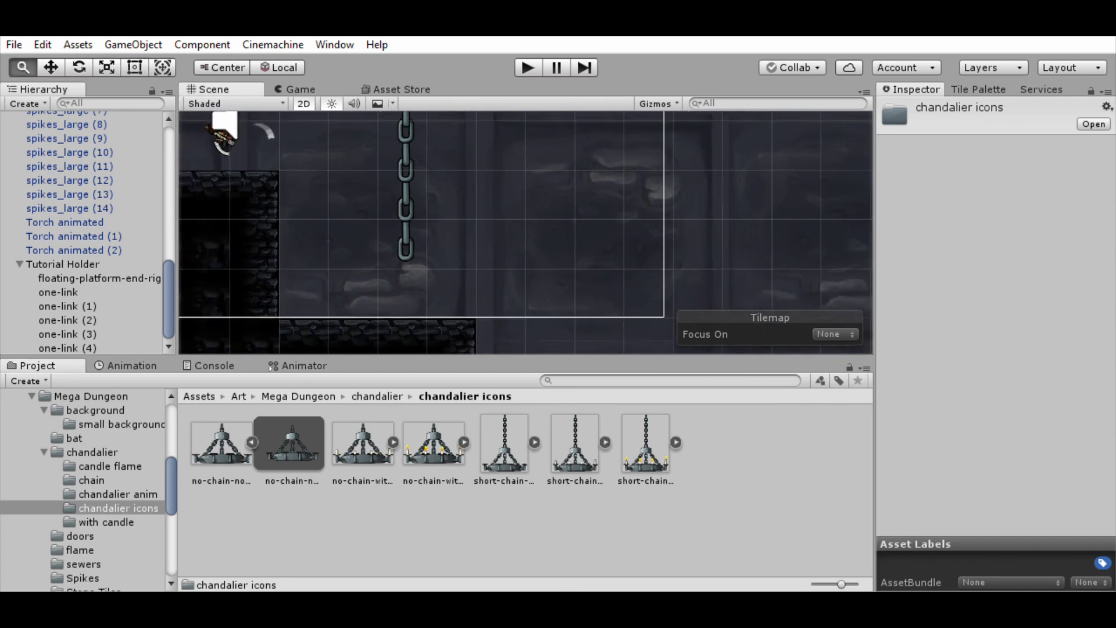
middle_click_drag(501, 135, 509, 246)
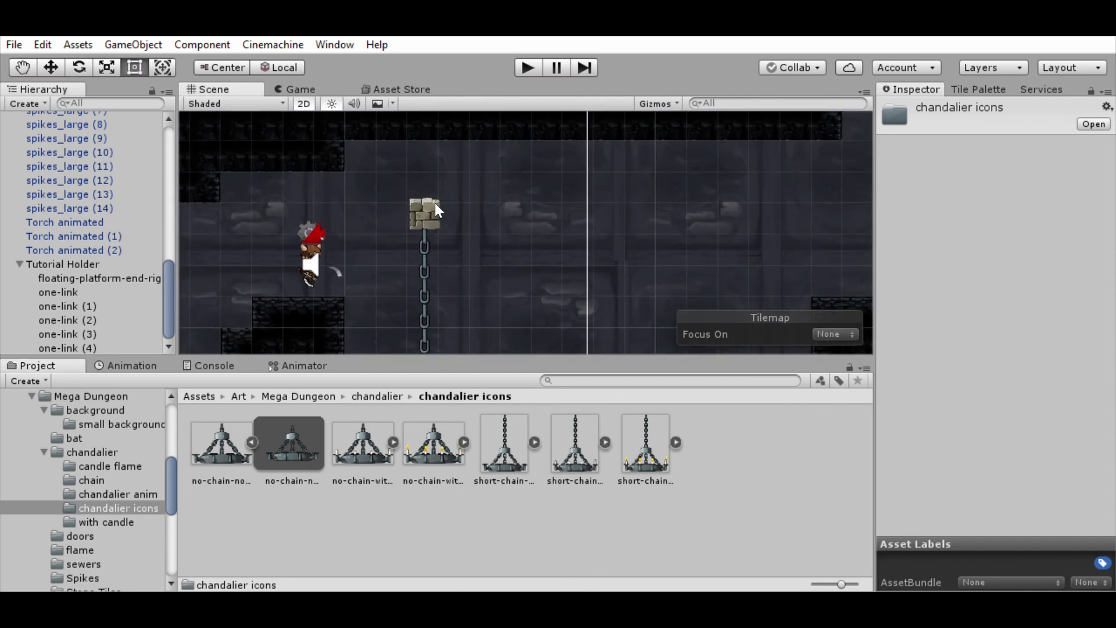
left_click(64, 263)
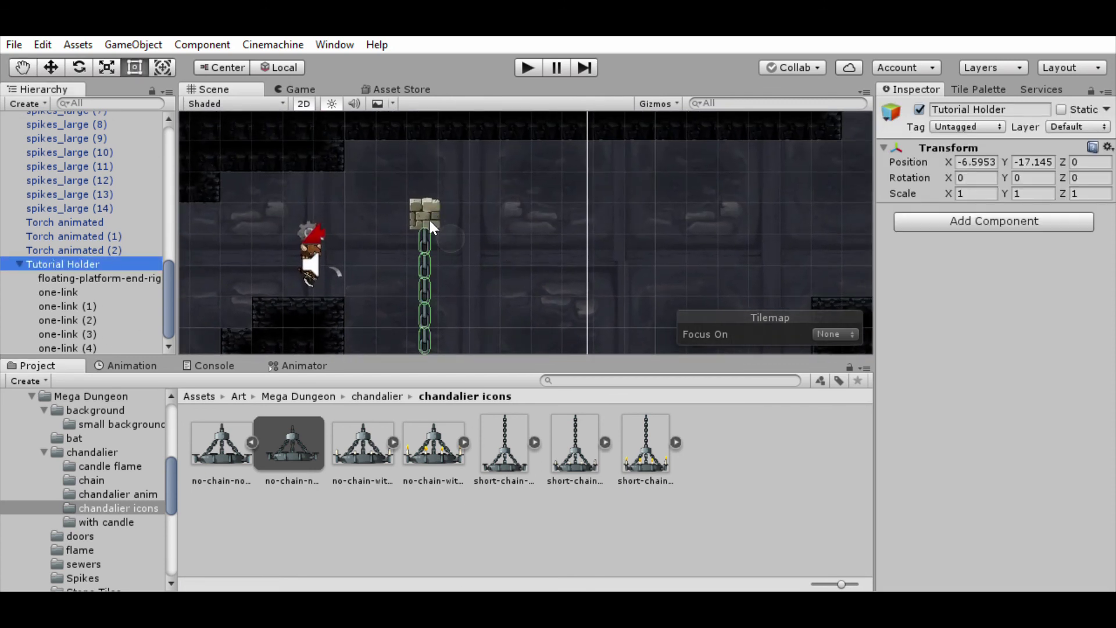
key("w")
left_click_drag(432, 267, 401, 179)
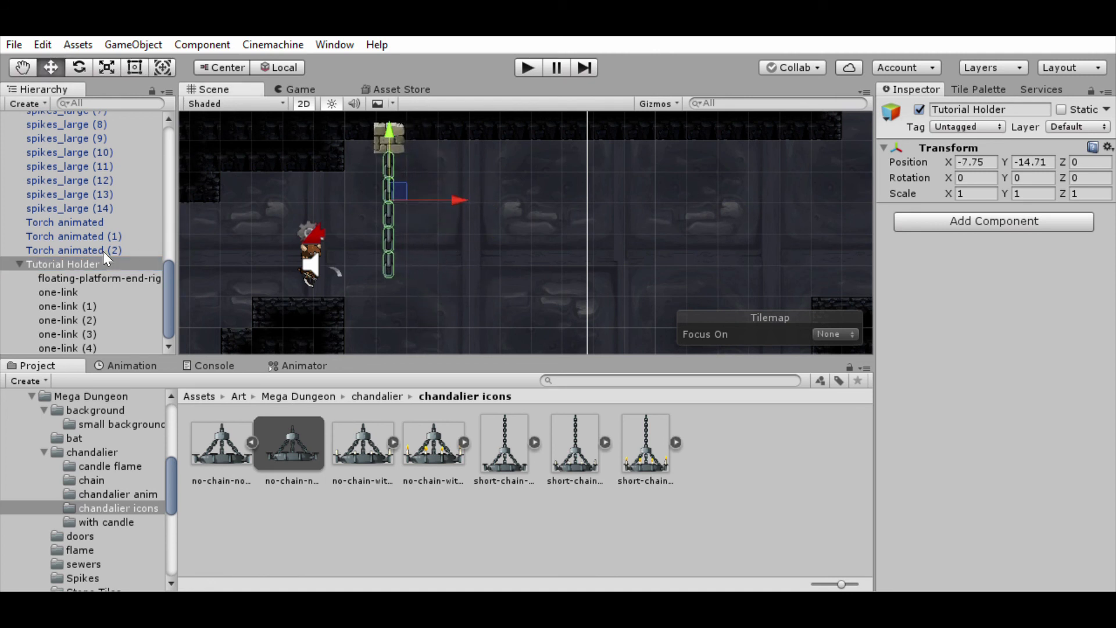
Set the stone block's Sorting Layer to World Objects.
left_click(99, 277)
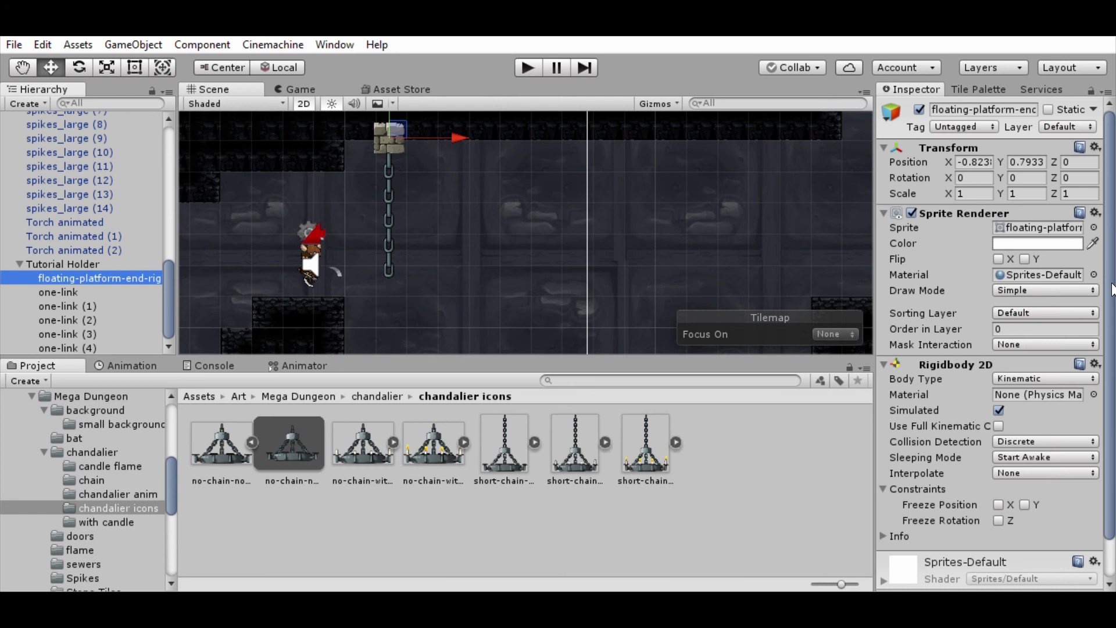
left_click(1112, 245)
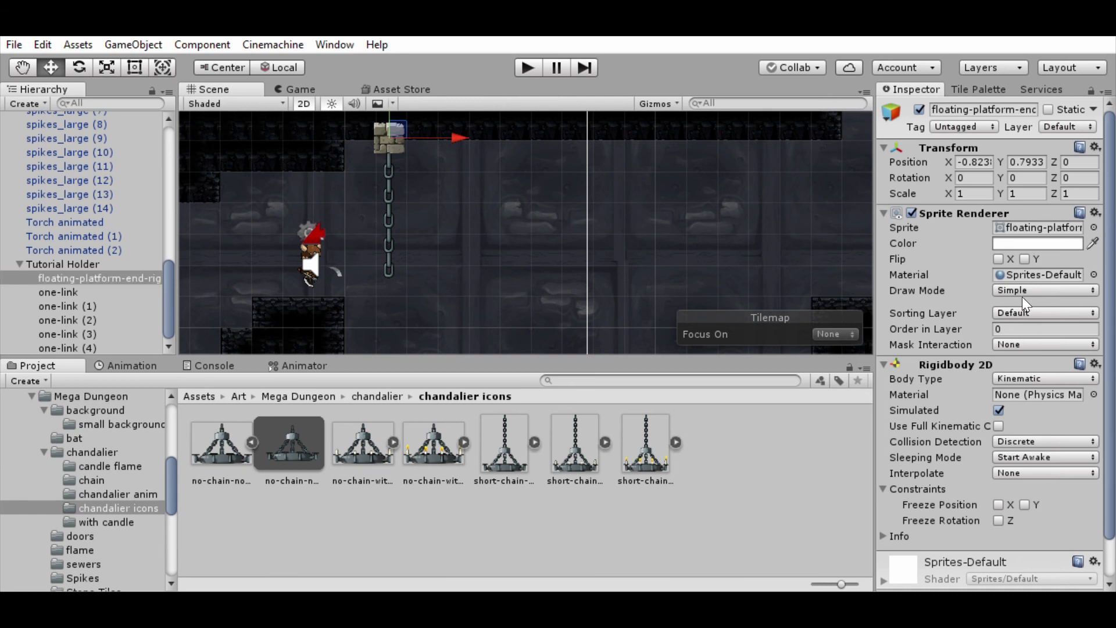
left_click(1027, 384)
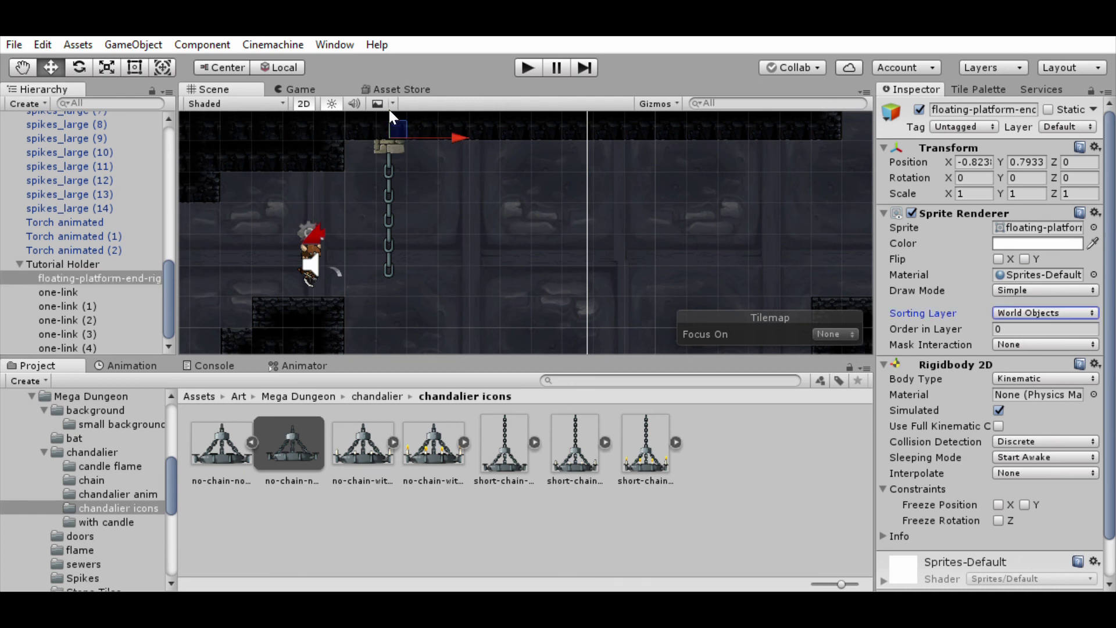
Play-test the level to check the chain hanging from the ceiling block, and stop play mode.
left_click(528, 58)
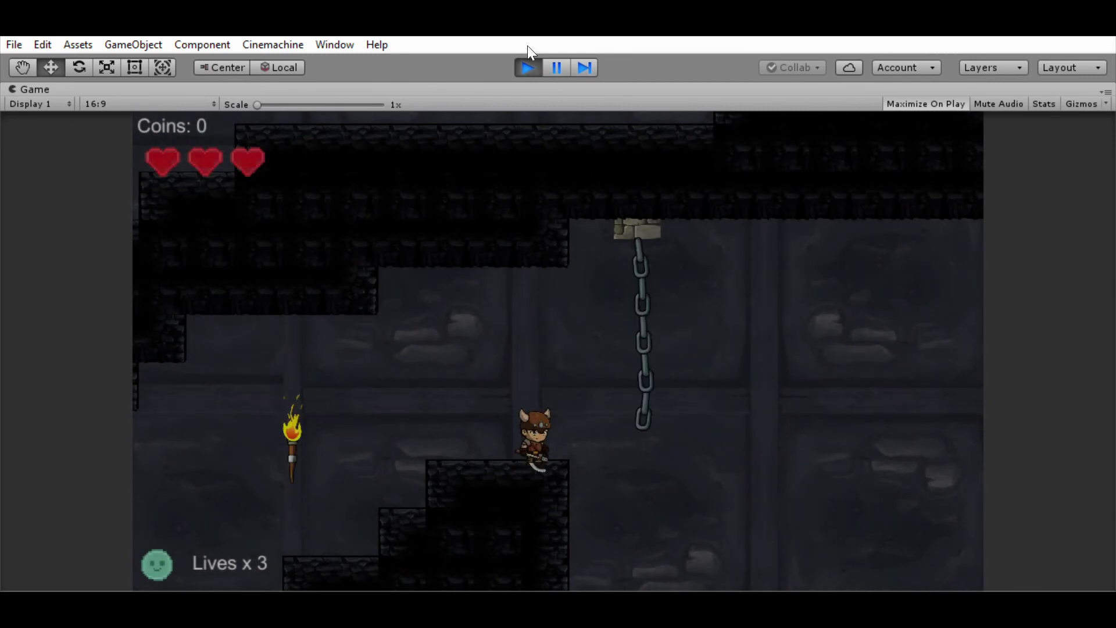
key("Left")
key("ctrl+p")
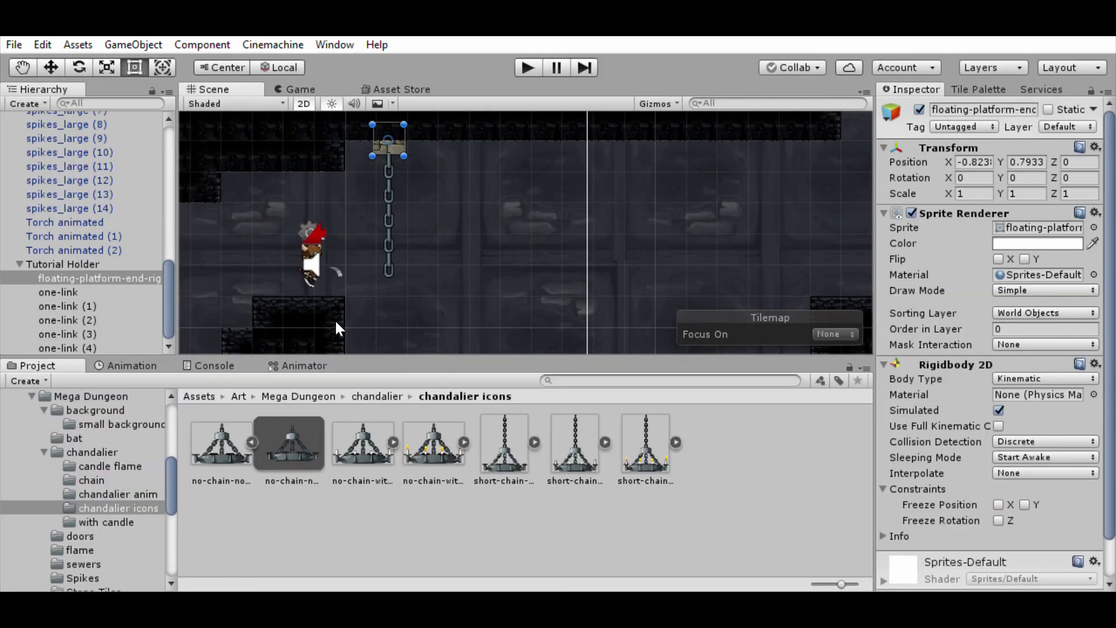
Shift the Tutorial Holder with its block and chain sideways, away from the character's ledge, to X -5.29.
left_click(69, 244)
left_click(70, 263)
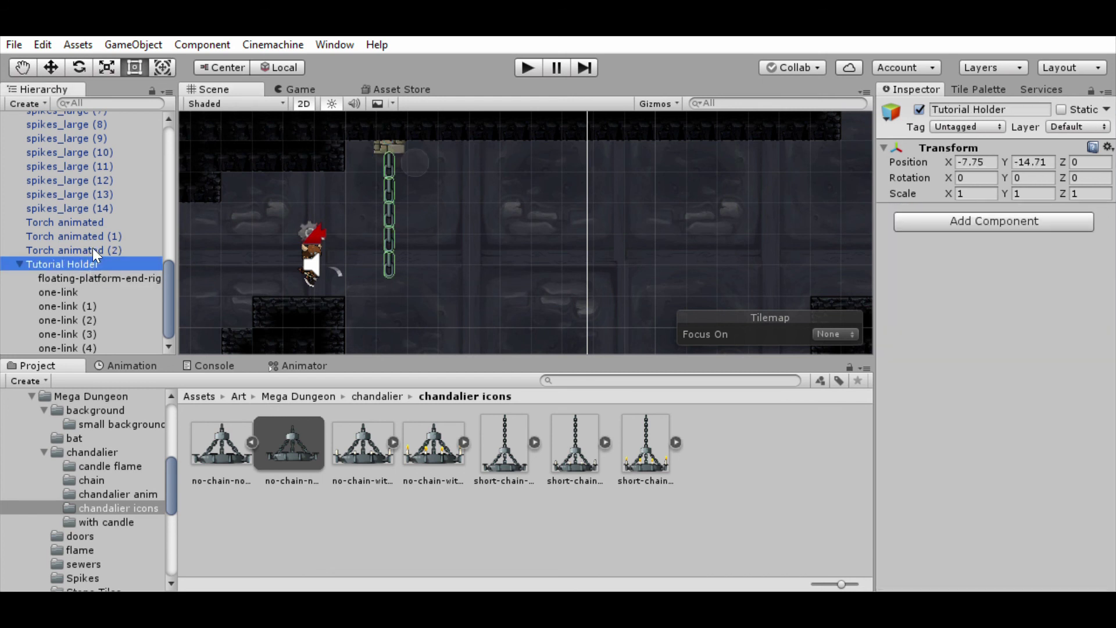
key("w")
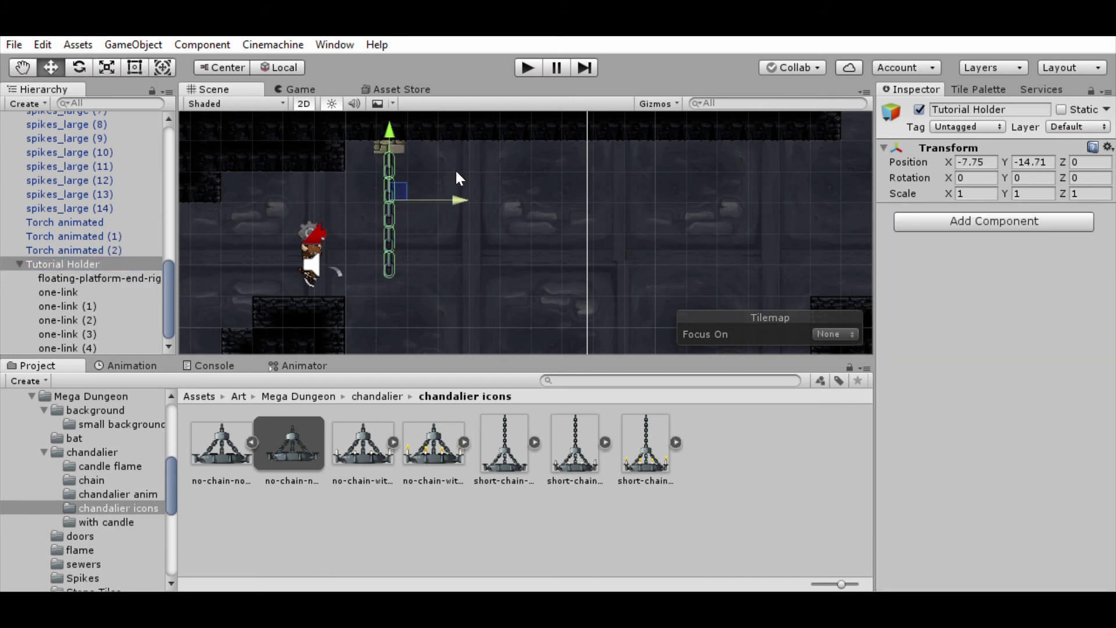
left_click_drag(459, 199, 530, 195)
Place the no-chain-no-candles chandelier sprite in the scene at the lower end of the hanging chain.
scroll(516, 279, "down", 3)
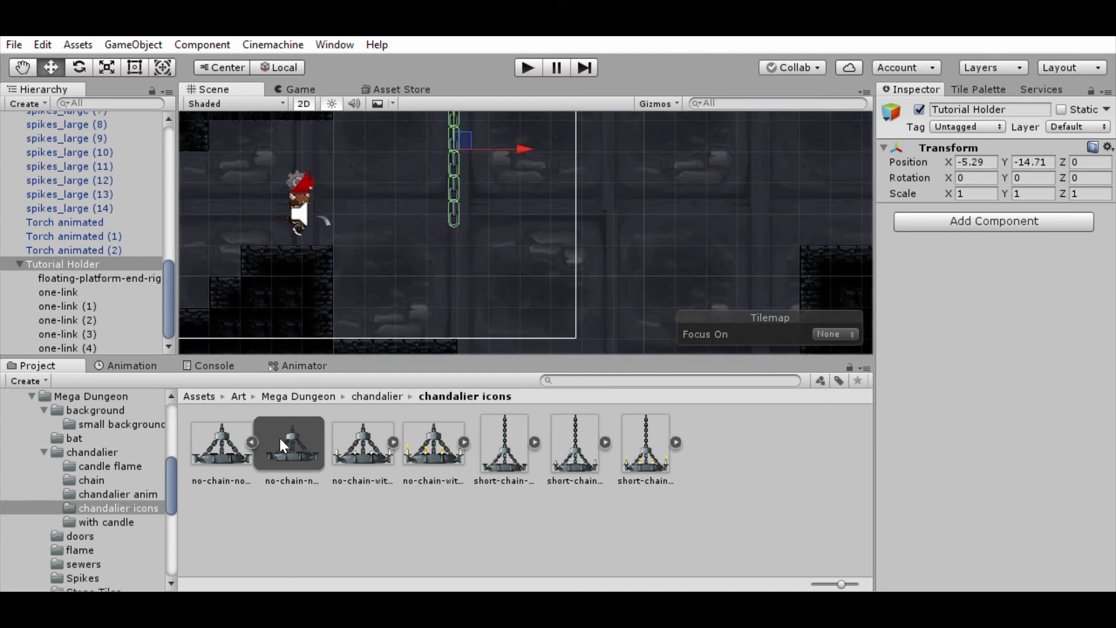
left_click_drag(279, 436, 454, 262)
key("f")
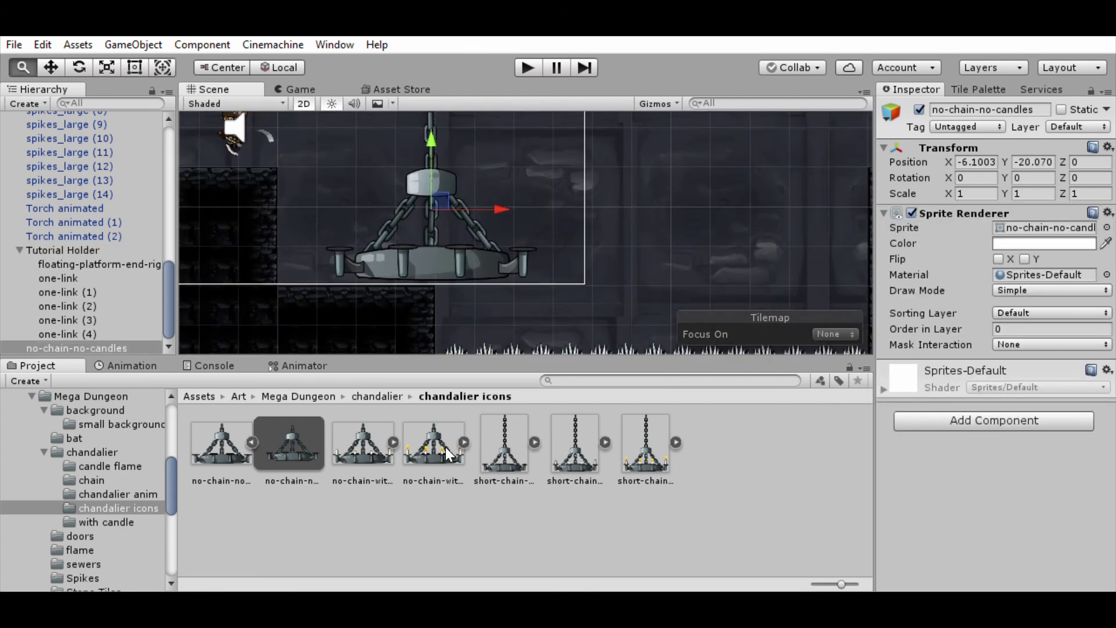
With the Custom Tiles Palette, erase the top row of Platforms tiles on the low ledge beneath the chandelier.
left_click(979, 89)
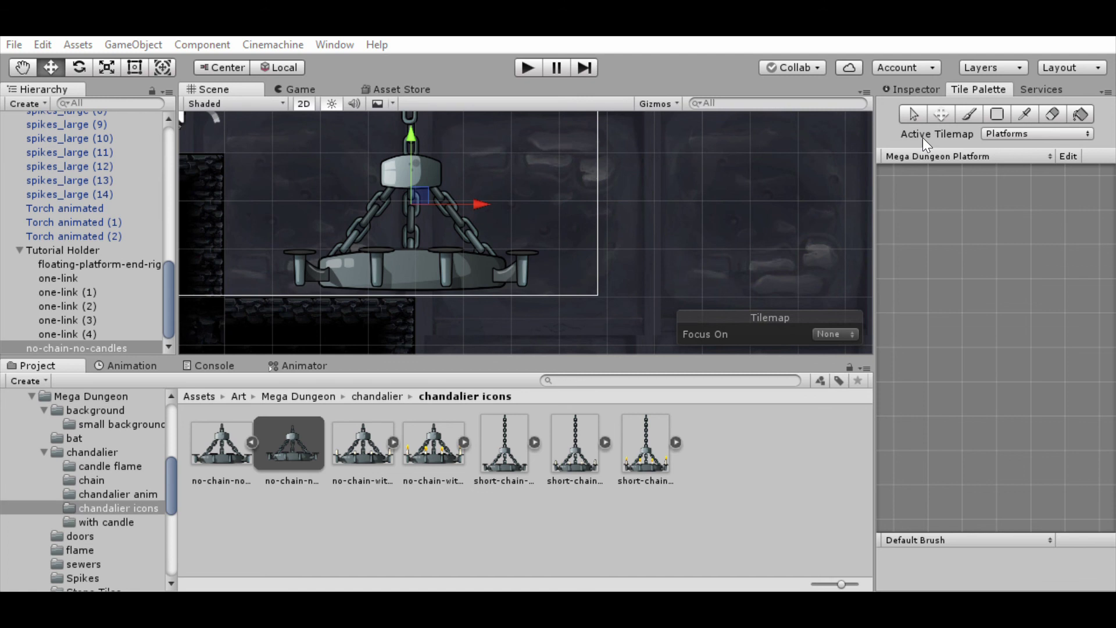
left_click(940, 156)
left_click(934, 168)
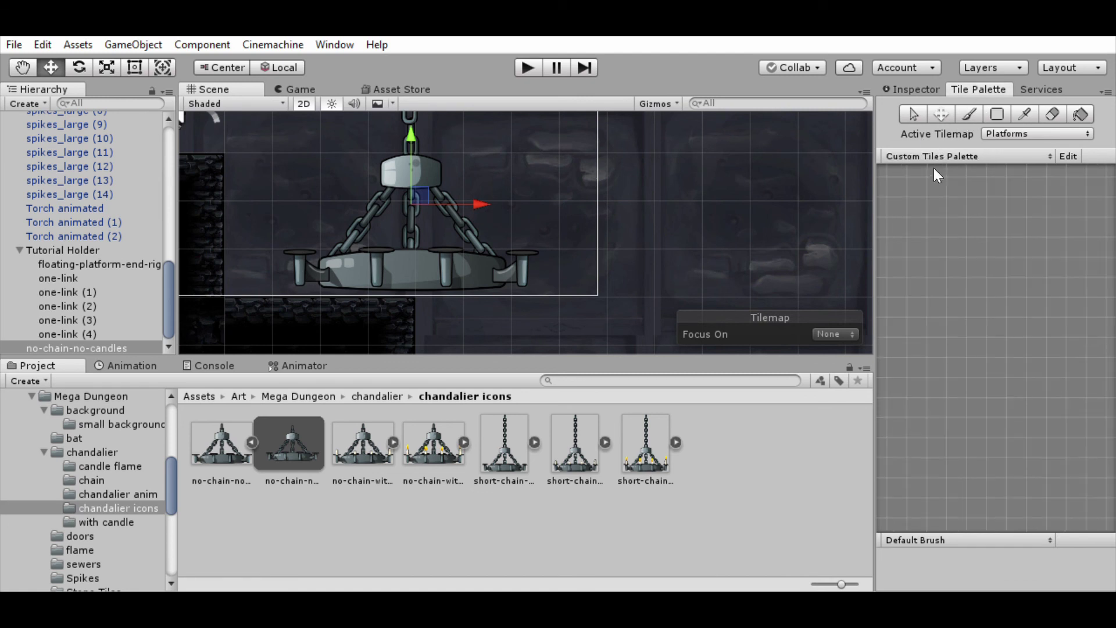
left_click(968, 114)
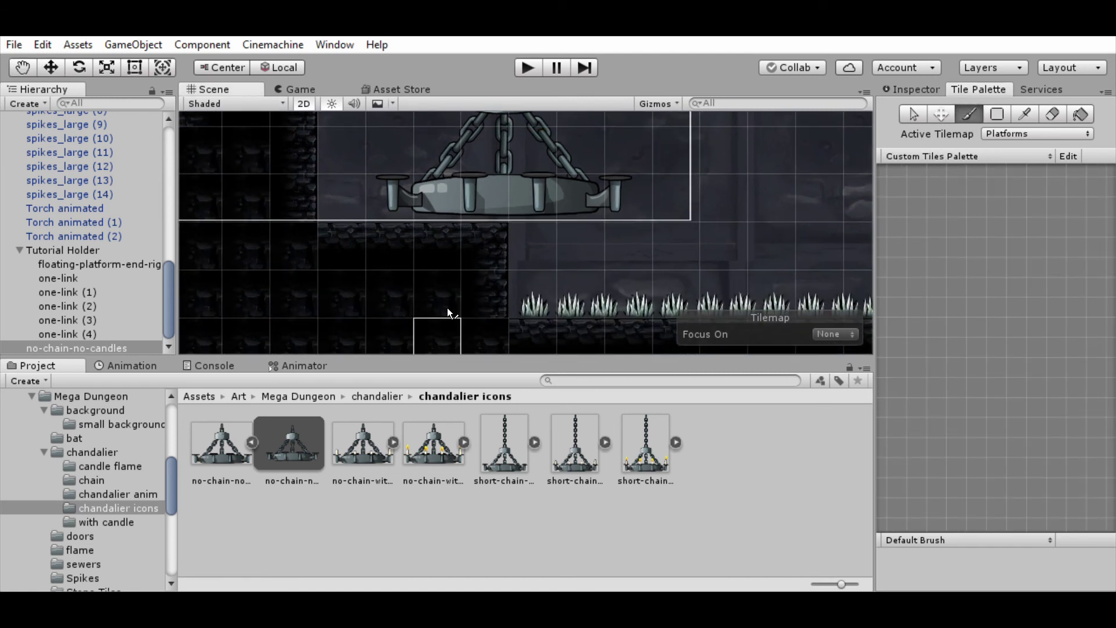
key("d")
left_click_drag(398, 242, 354, 242, "shift")
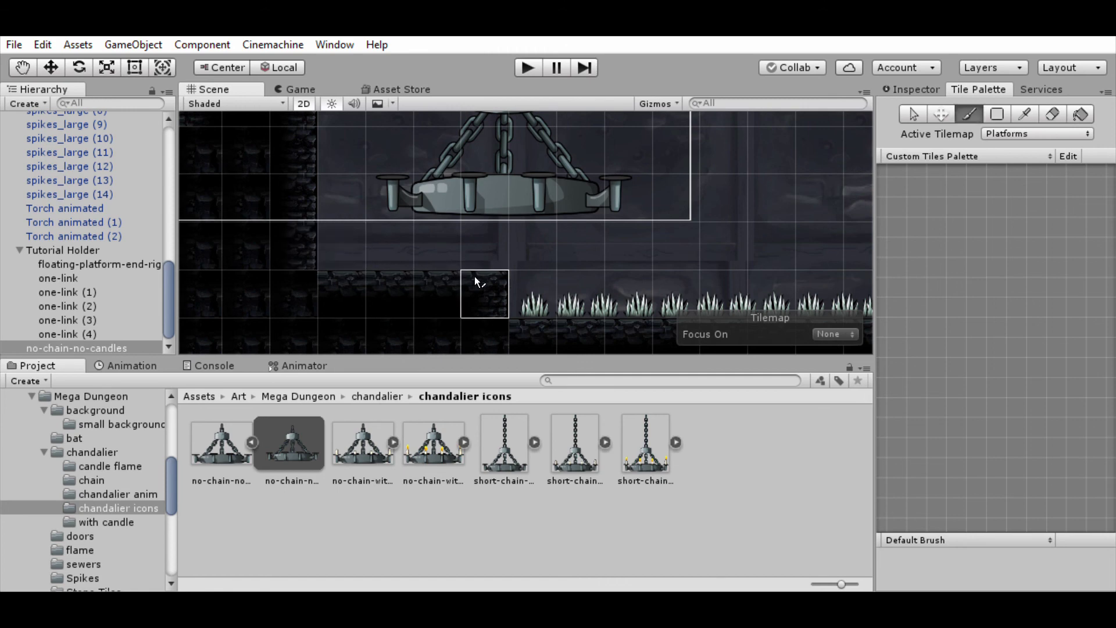
middle_click_drag(489, 198, 504, 260)
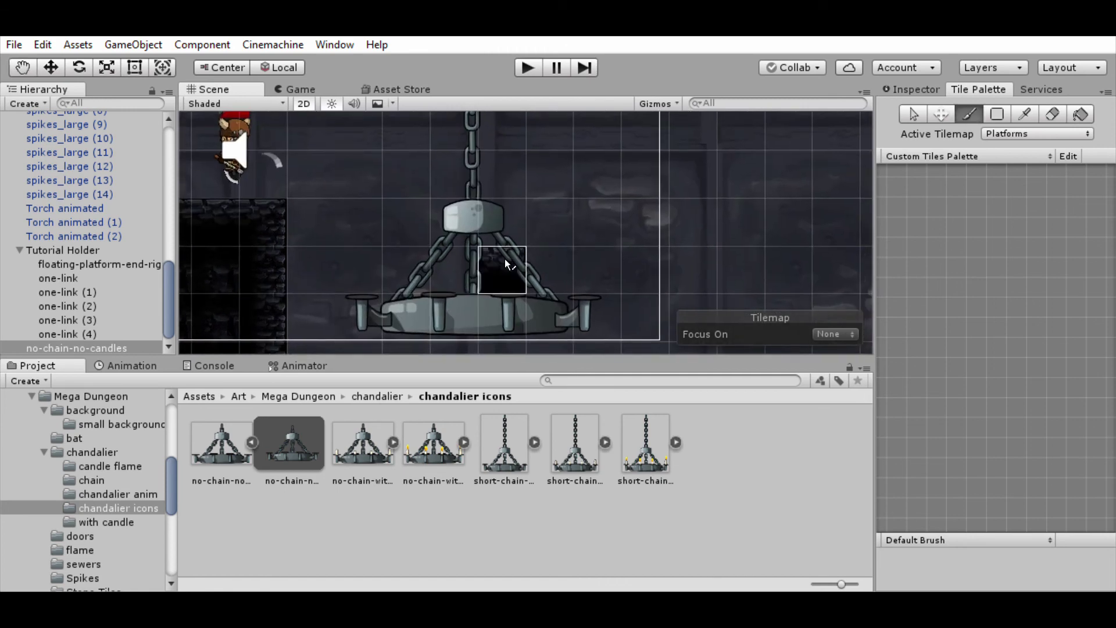
key("s")
left_click(912, 89)
scroll(576, 196, "up", 5)
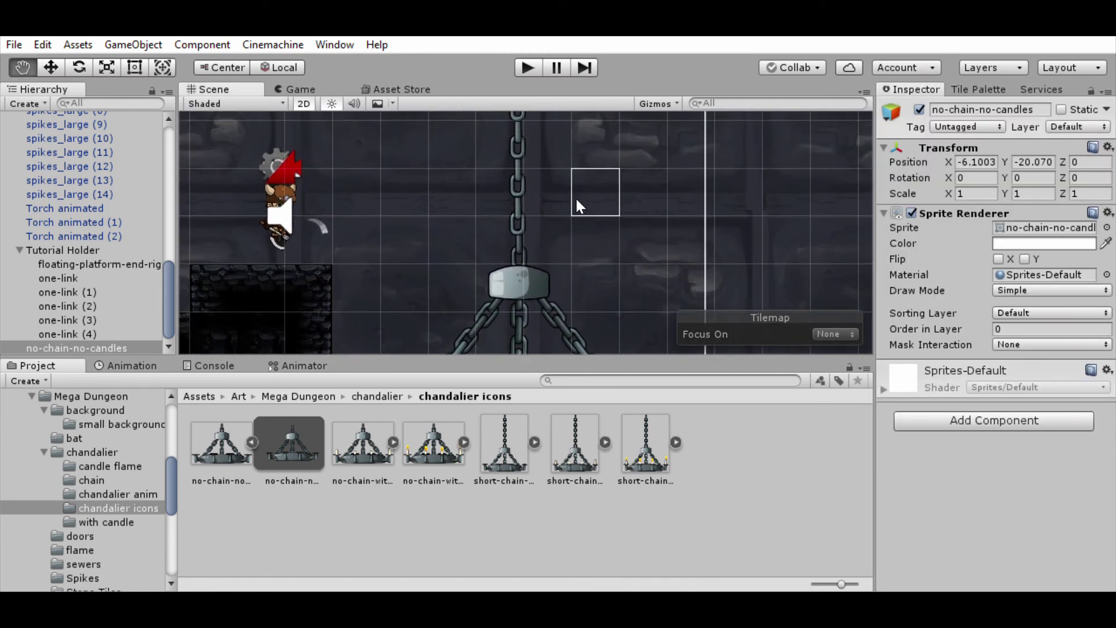
scroll(567, 232, "down", 3)
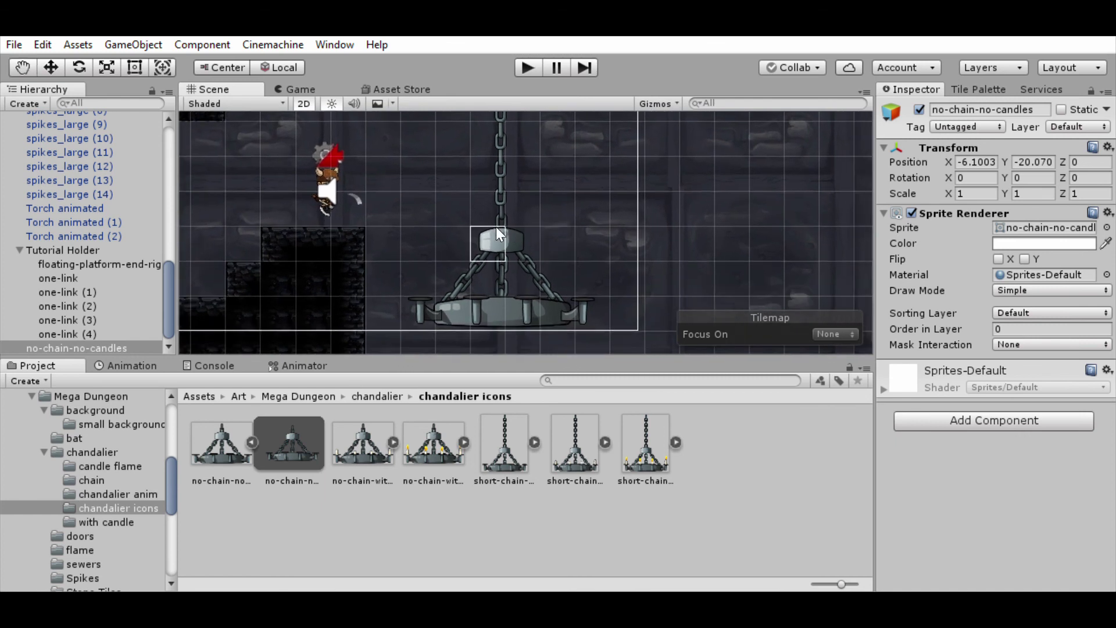
Align the no-chain-no-candles chandelier under the last chain link at X -6.13, Y -20.13.
left_click(960, 88)
key("w")
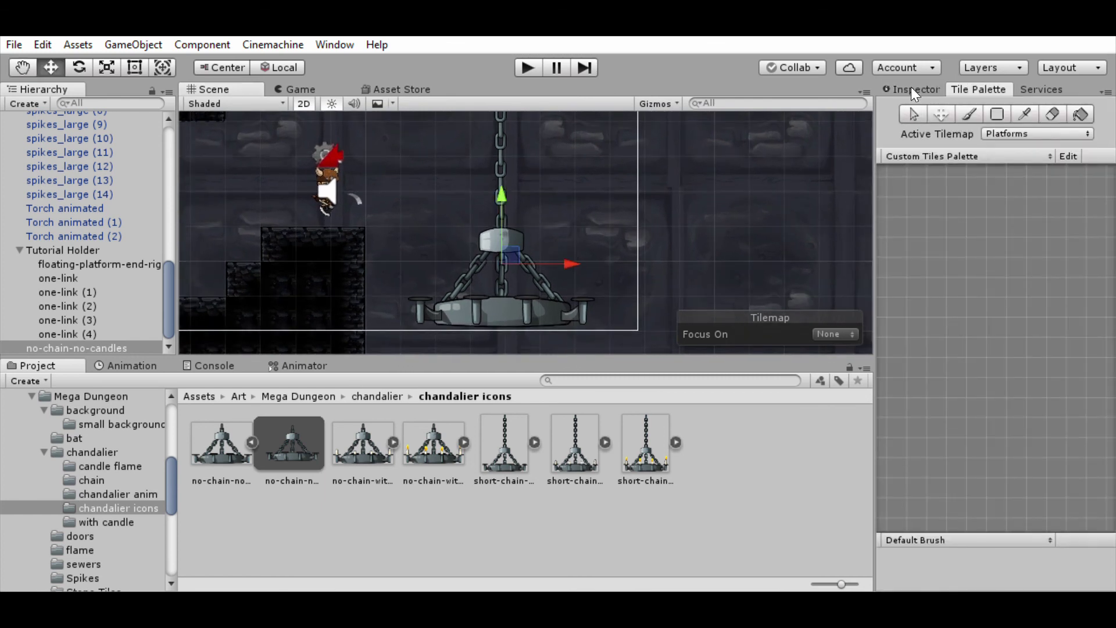
left_click(915, 89)
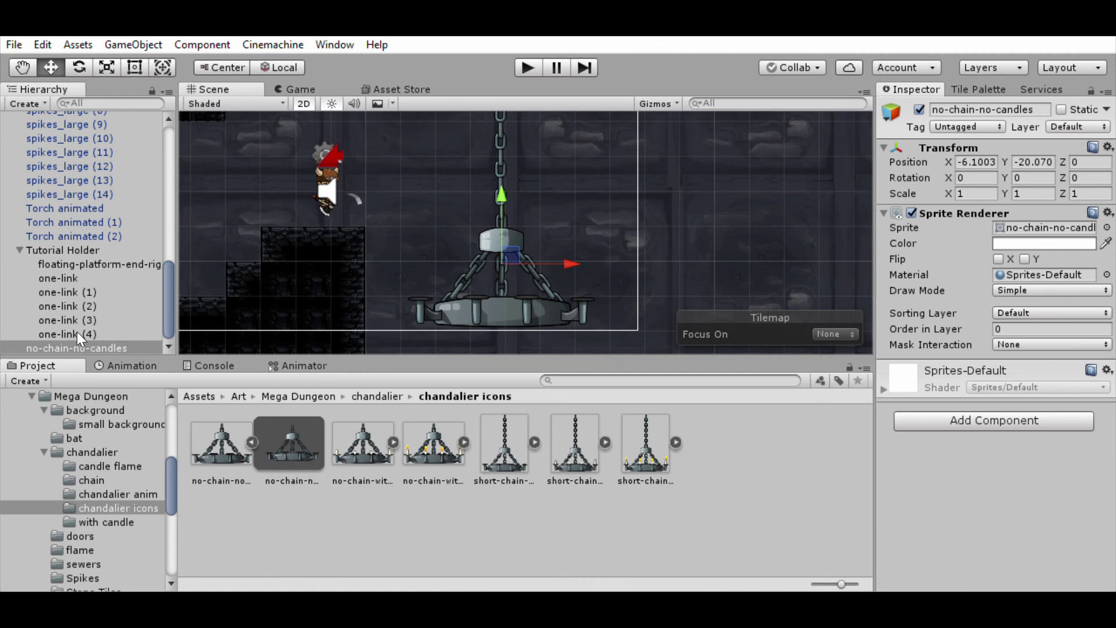
left_click(78, 348)
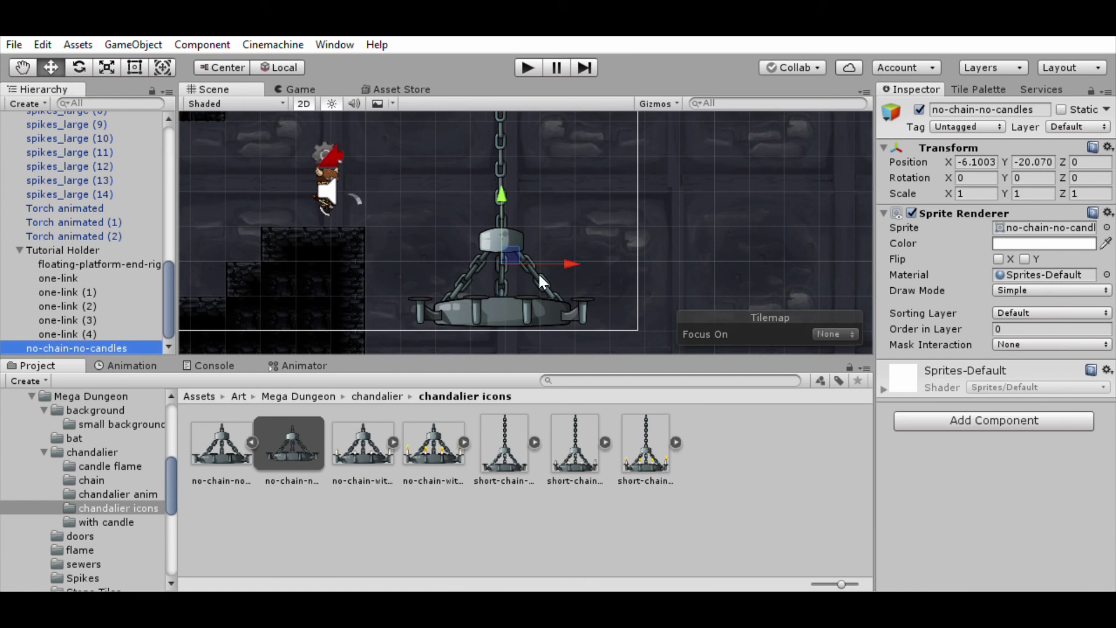
middle_click_drag(464, 257, 393, 216)
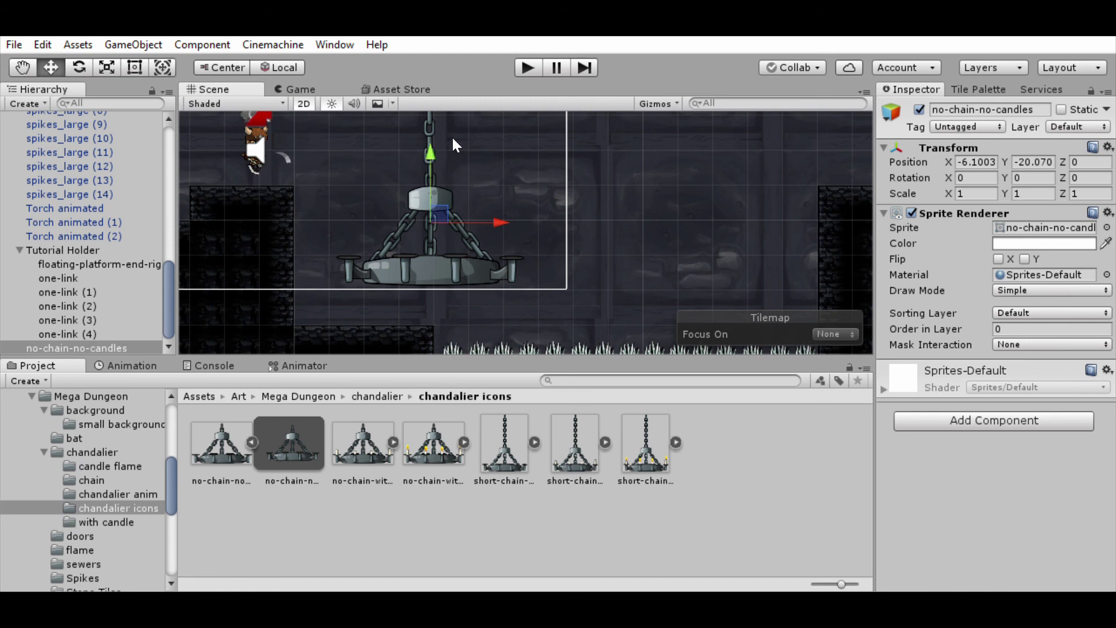
right_click_drag(476, 228, 450, 134, "alt")
middle_click_drag(421, 192, 522, 274, "alt")
left_click_drag(471, 280, 471, 280)
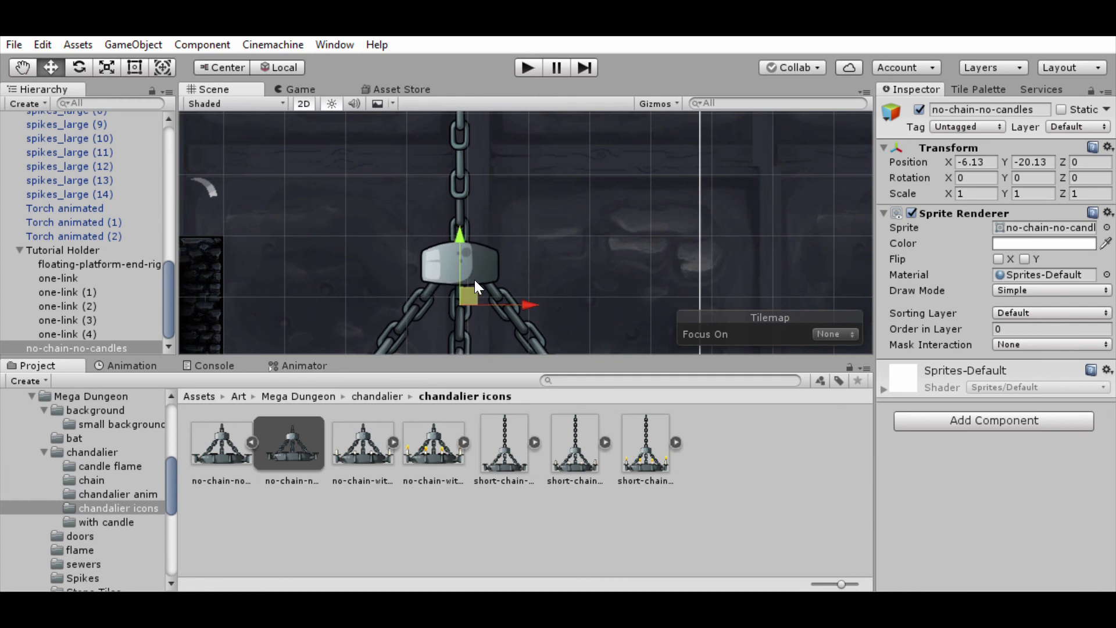
Add a Box Collider 2D to the chandelier and fit it to the ring with Y offset -1.42 and Y size 0.96.
middle_click_drag(558, 299, 554, 221, "alt")
right_click_drag(539, 199, 545, 515, "alt")
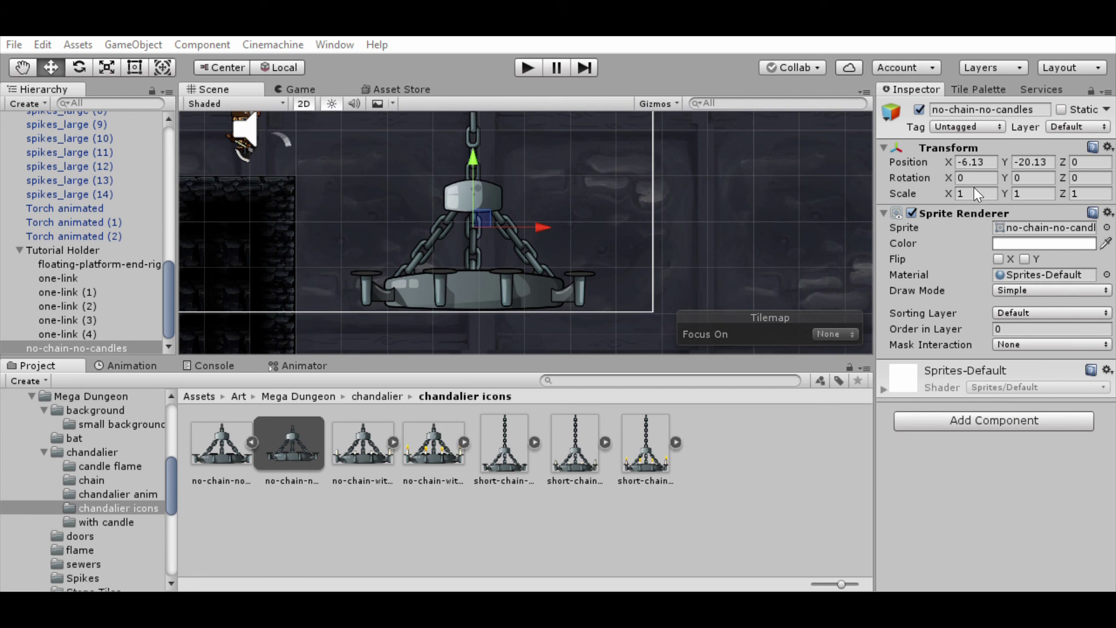
scroll(1027, 465, "down", 2)
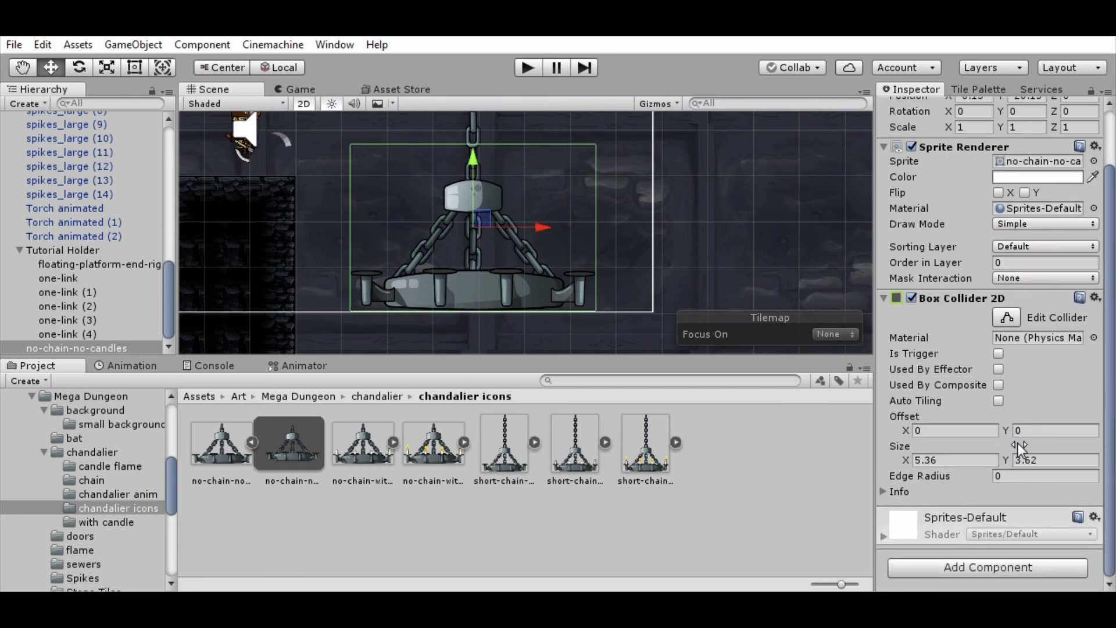
left_click_drag(1017, 443, 951, 477)
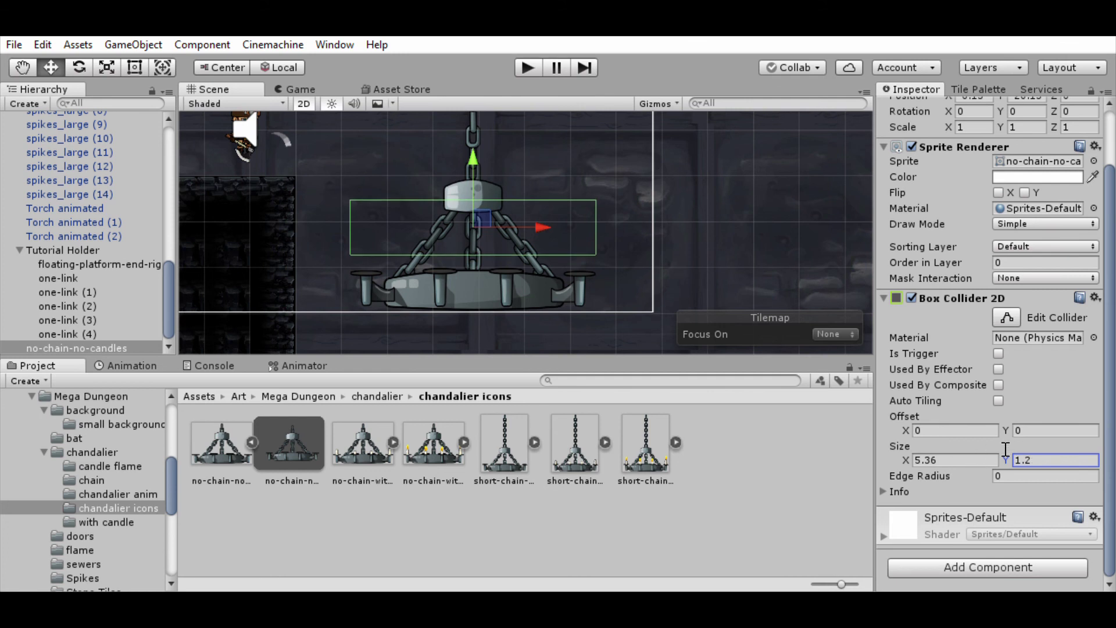
left_click_drag(1006, 430, 1005, 455)
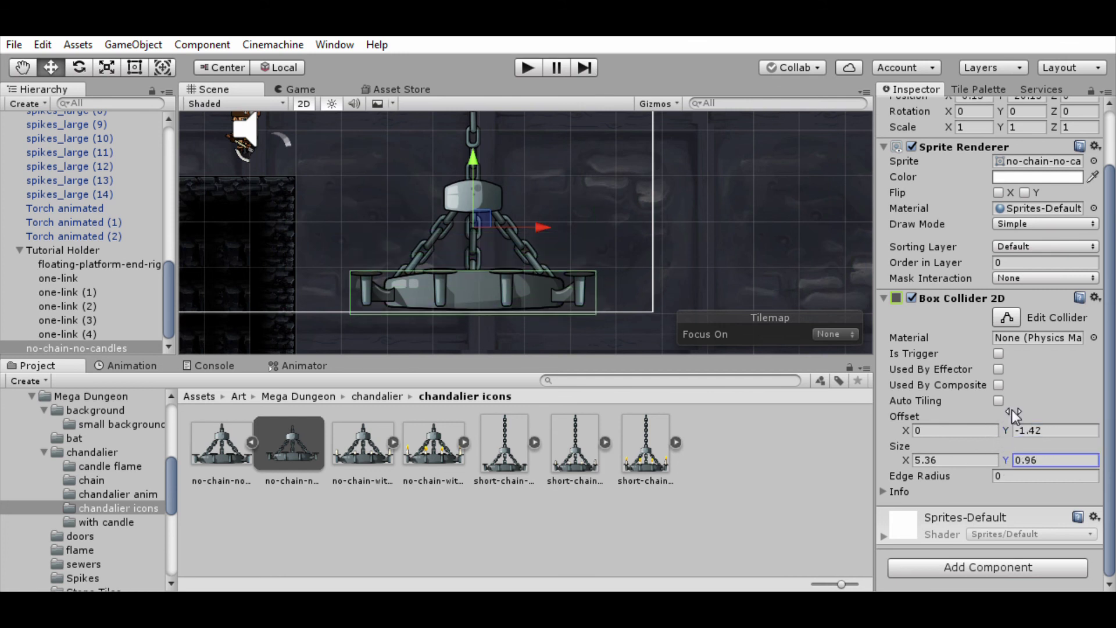
Set the chandelier's Box Collider 2D Y offset to -1.38 and add a Hinge Joint 2D component to it.
left_click_drag(1012, 410, 1019, 413)
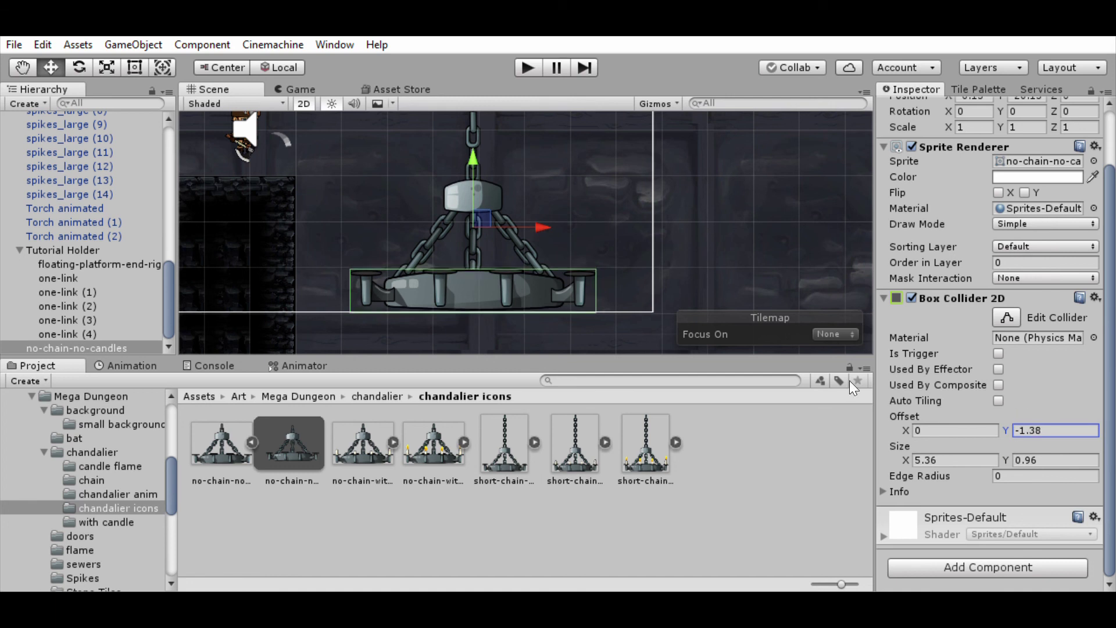
left_click(990, 553)
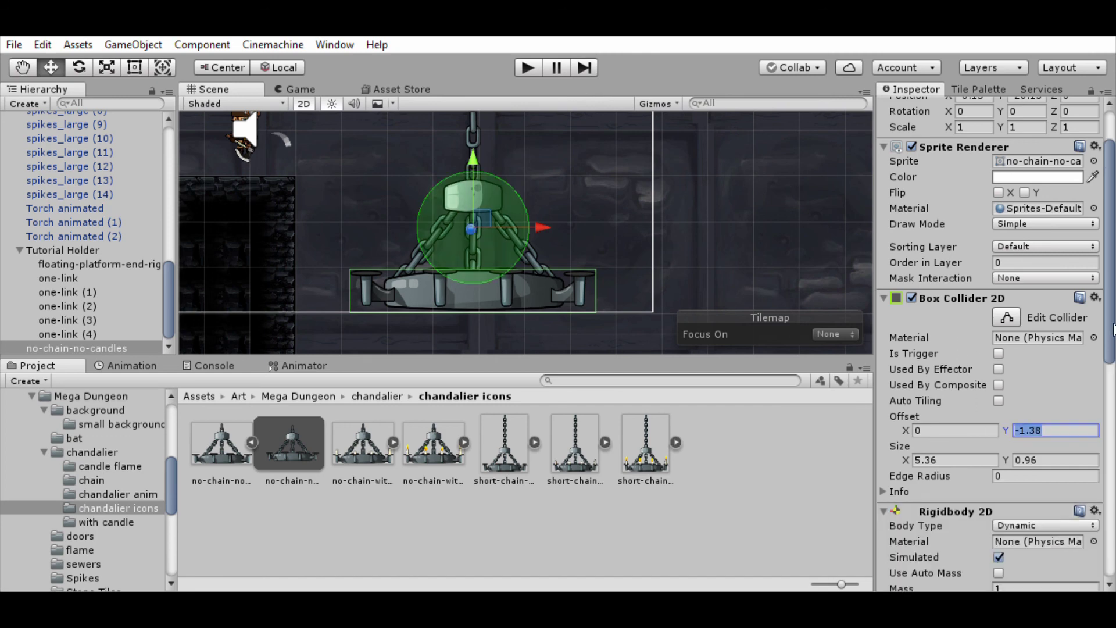
scroll(960, 335, "down", 5)
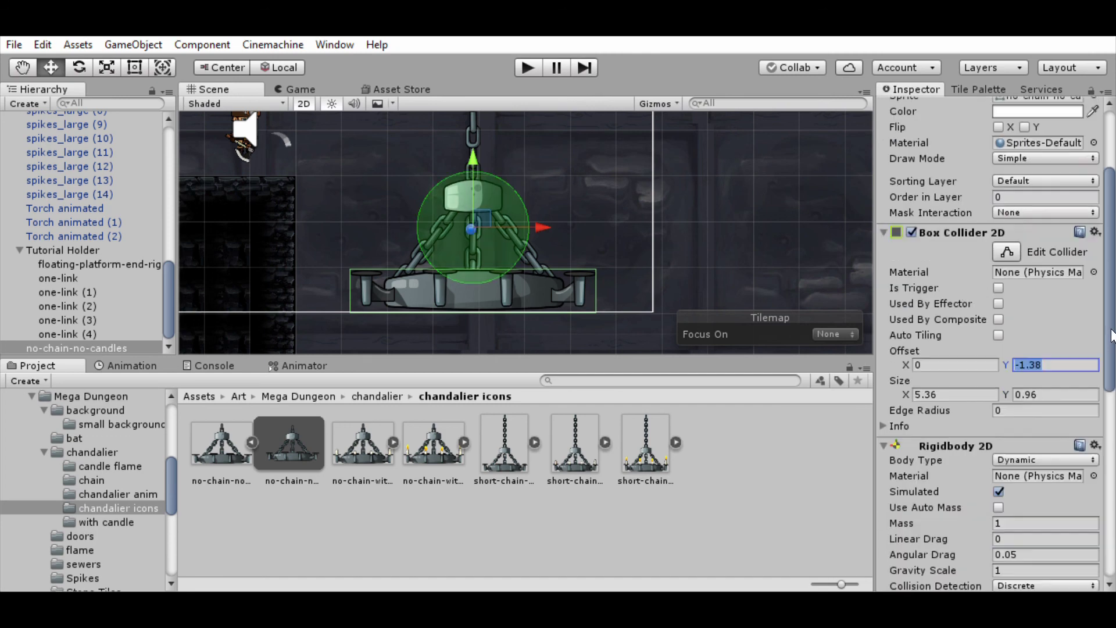
scroll(992, 217, "down", 4)
scroll(992, 216, "up", 3)
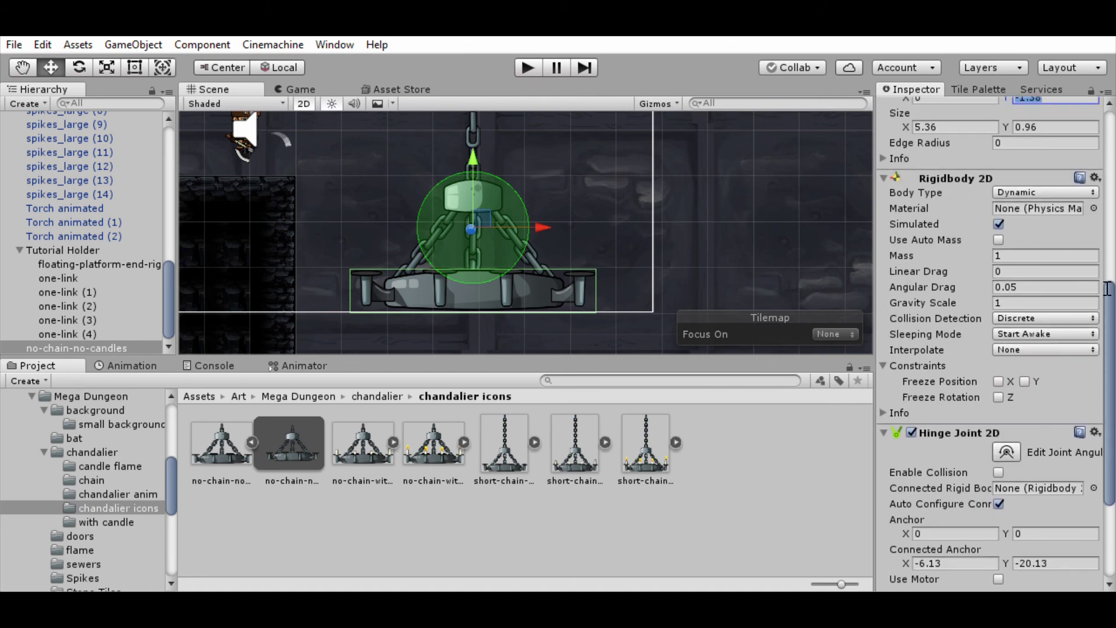
left_click_drag(1109, 297, 1107, 413)
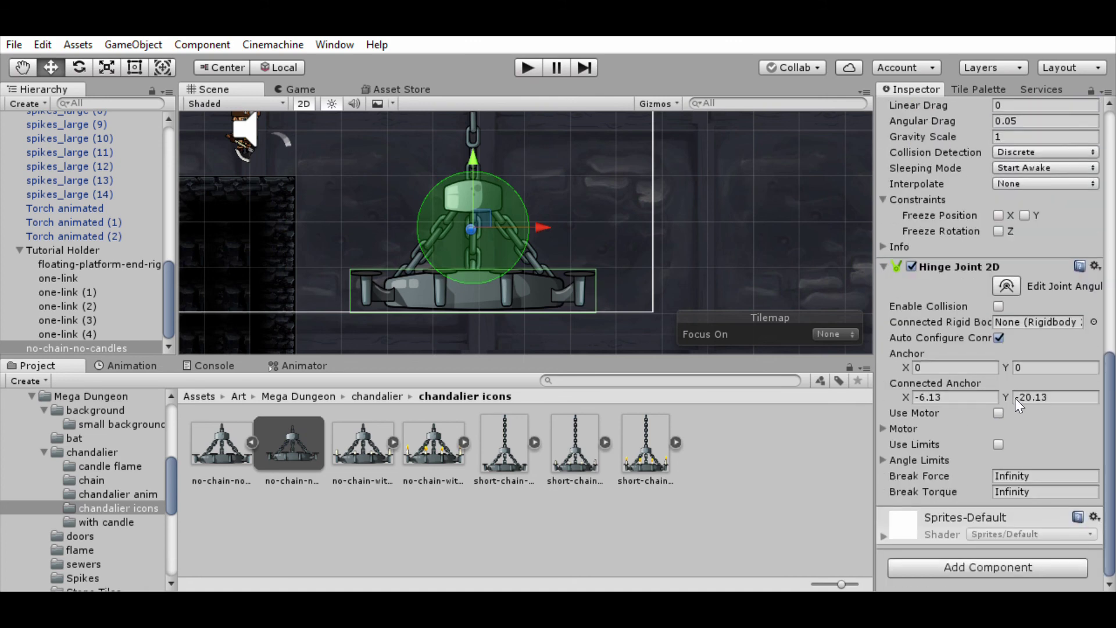
Nudge the chandelier to Y -20.14 and set its hinge joint's anchor Y to 1.8, up on the hanging chain.
middle_click_drag(601, 156, 598, 194)
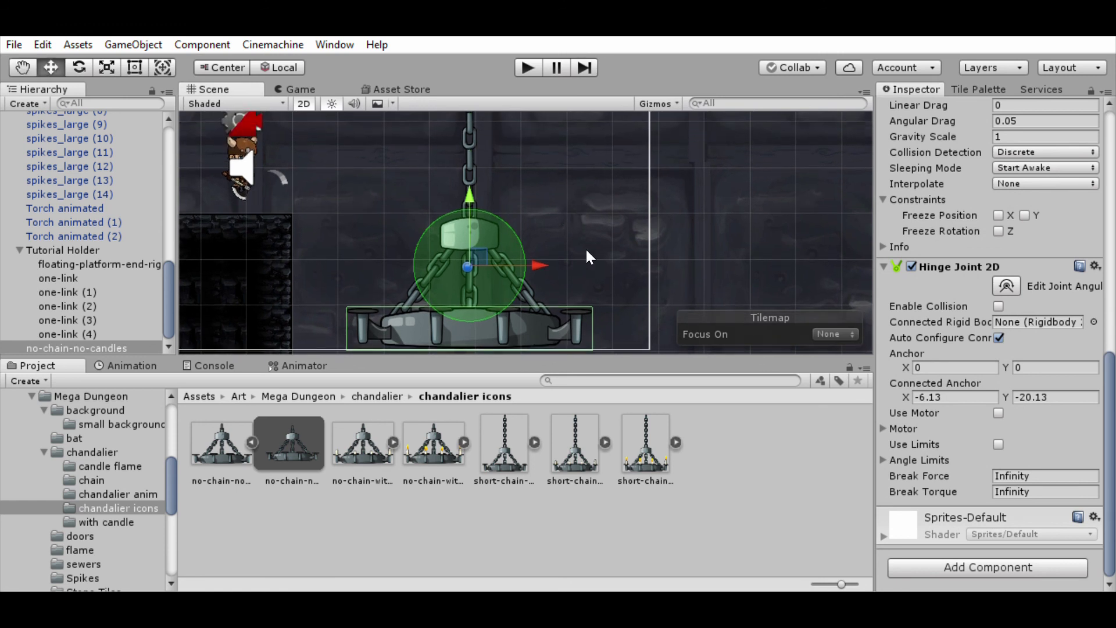
scroll(585, 247, "up", 6)
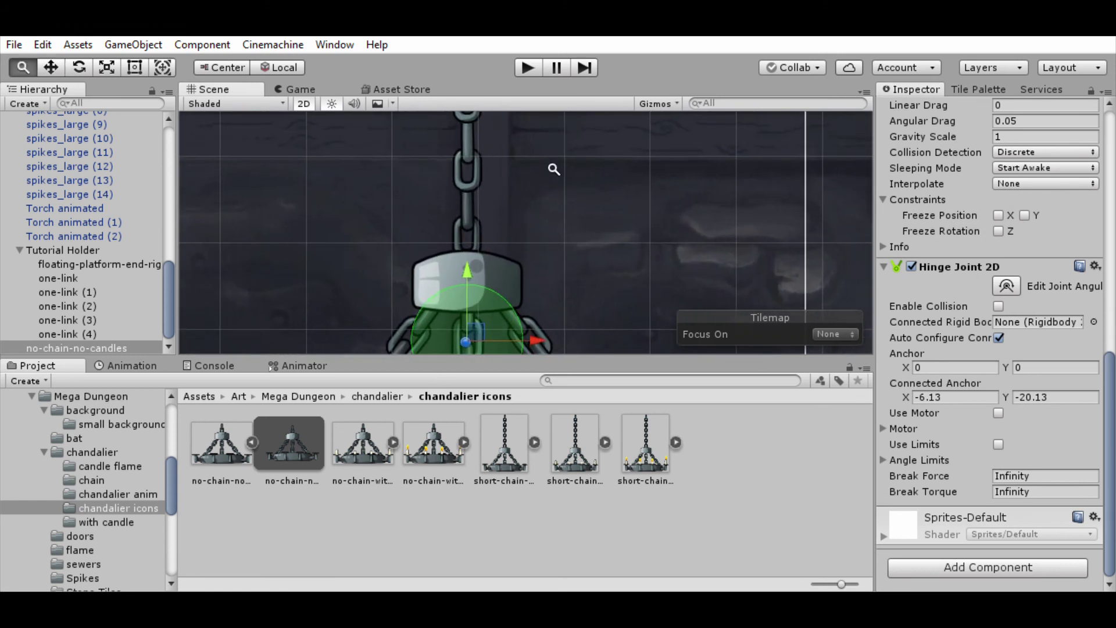
middle_click_drag(546, 201, 530, 138)
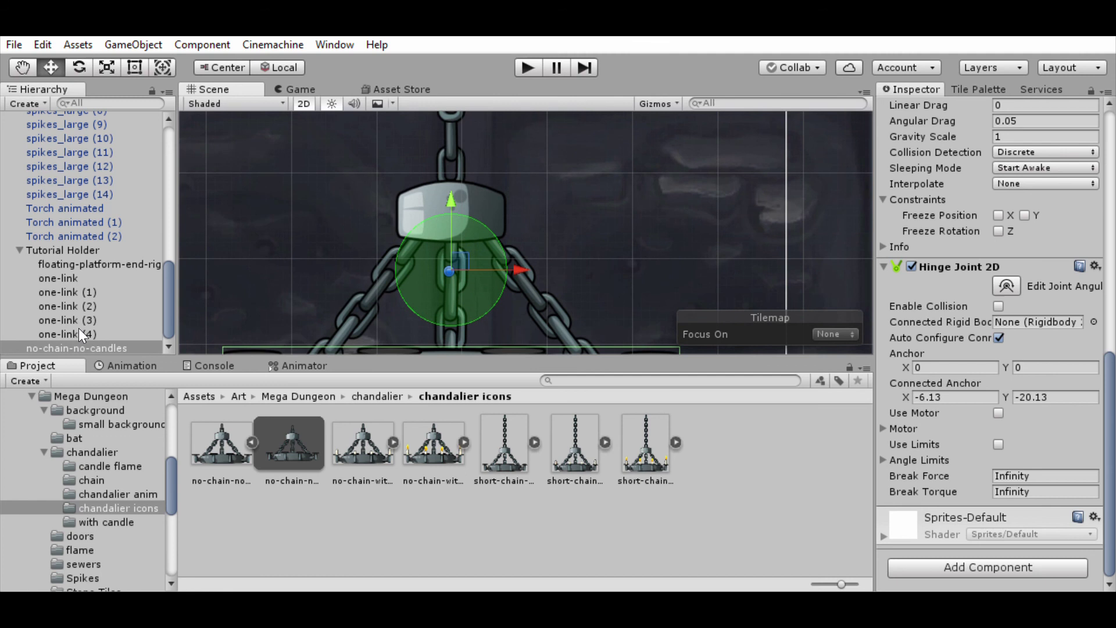
left_click(80, 347)
mouse_move(454, 184)
left_mouse_down()
mouse_move(448, 196)
mouse_move(446, 184)
left_mouse_up()
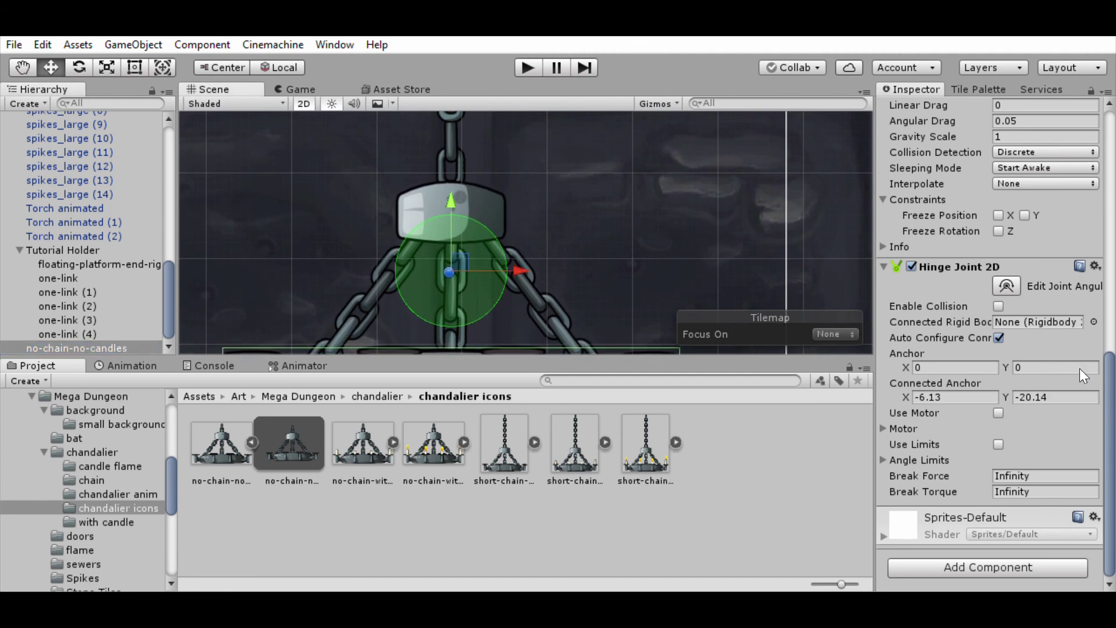
left_click_drag(1006, 367, 1022, 316)
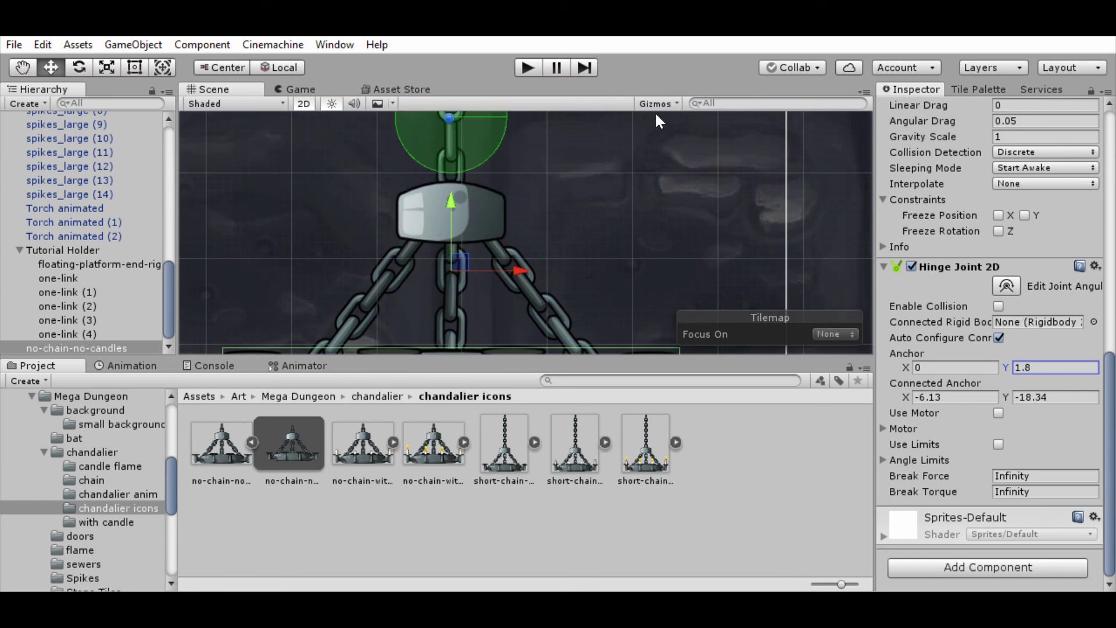
Assign one-link (4) as the connected rigid body of the chandelier's Hinge Joint 2D.
middle_click_drag(639, 183, 618, 321)
middle_click_drag(538, 298, 565, 174)
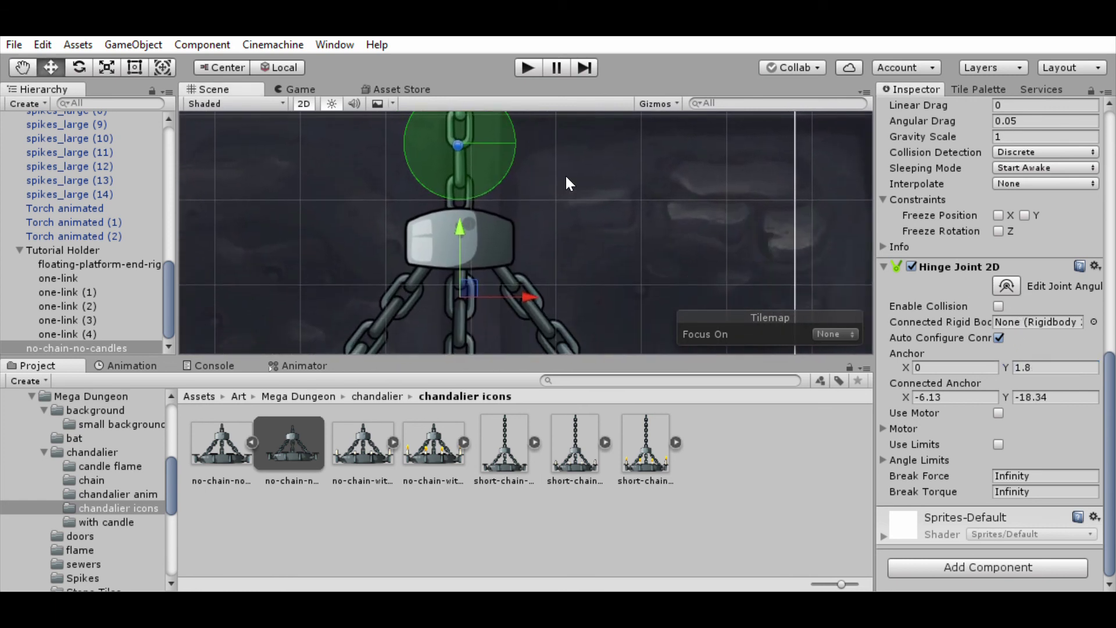
middle_click_drag(565, 288, 566, 250)
right_click_drag(565, 250, 570, 174, "alt")
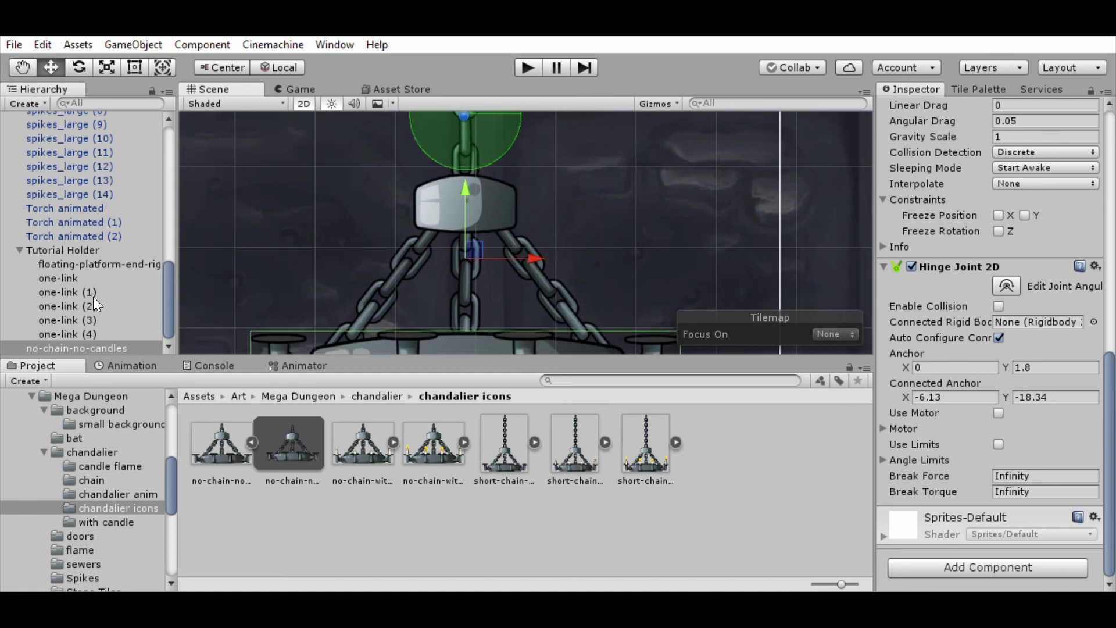
left_click(166, 288)
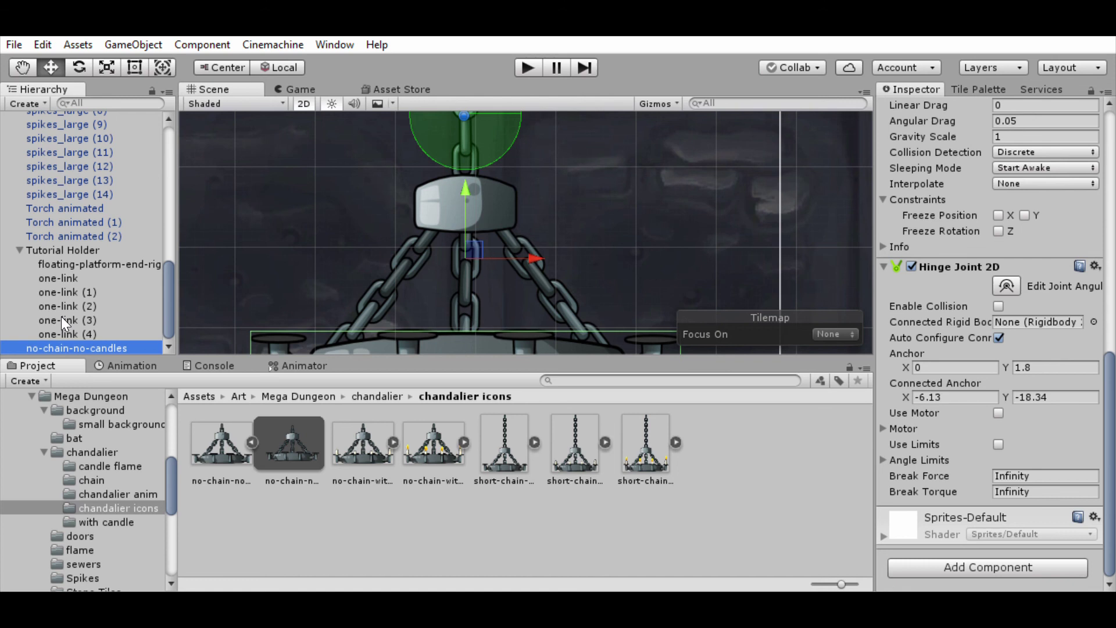
left_click_drag(61, 316, 1021, 309)
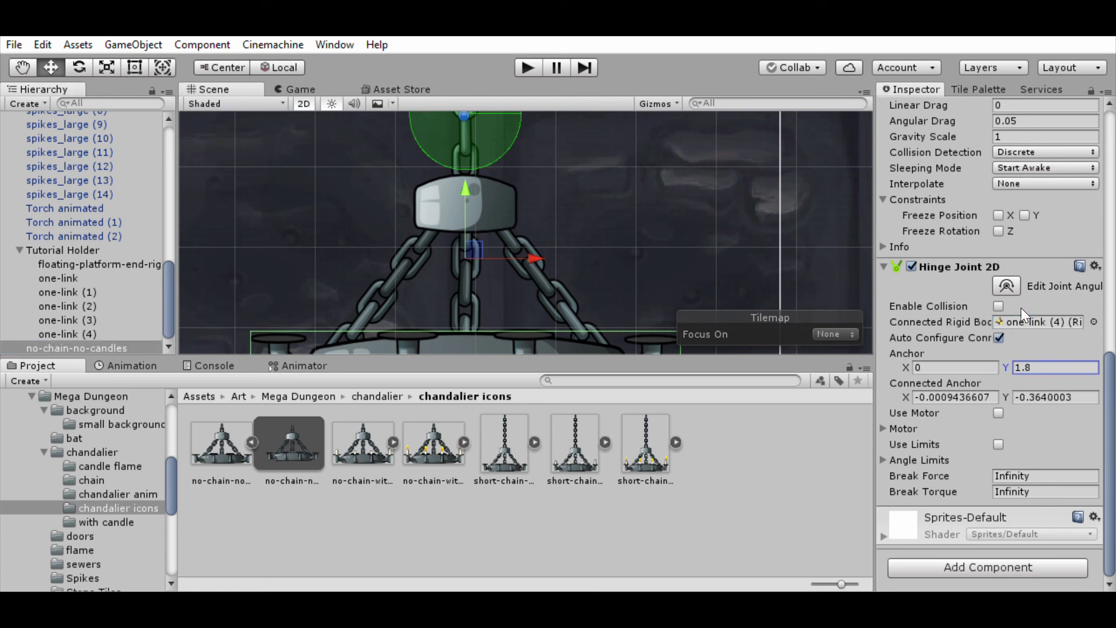
scroll(1108, 401, "up", 5)
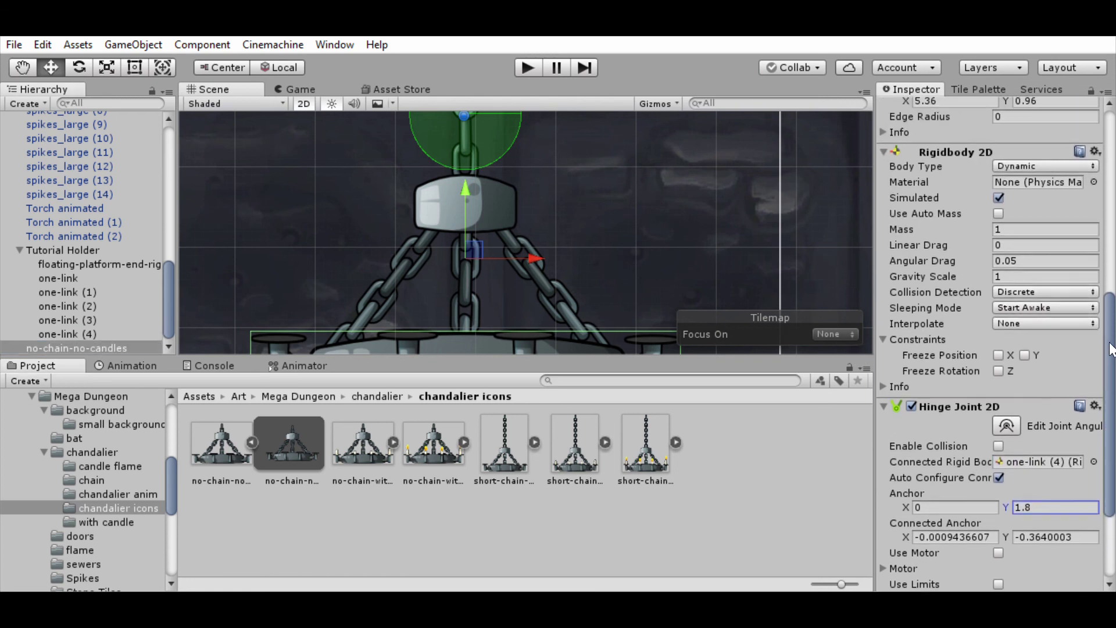
middle_click_drag(552, 265, 528, 232)
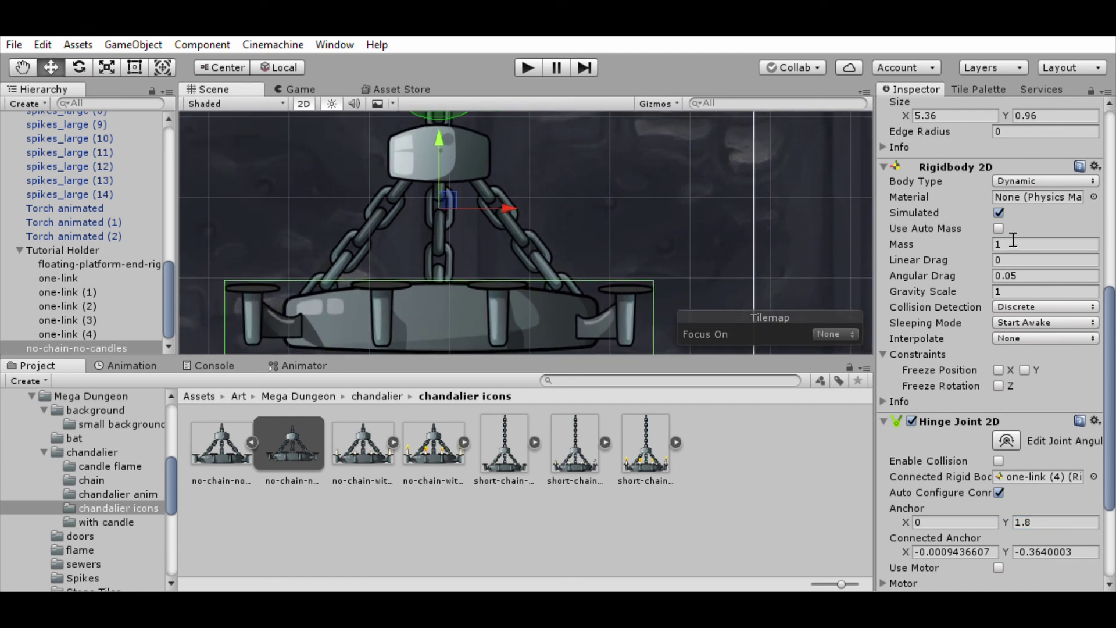
Play-test the level by moving and jumping the character on and around the chandelier to check its swing, then exit play mode.
left_click(526, 53)
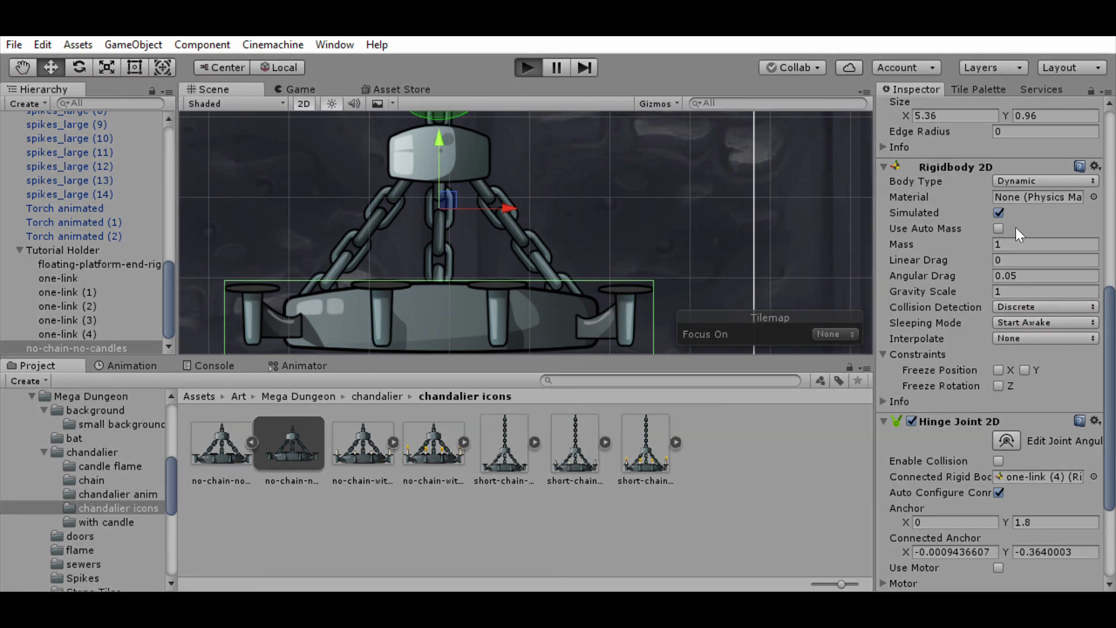
key("Right")
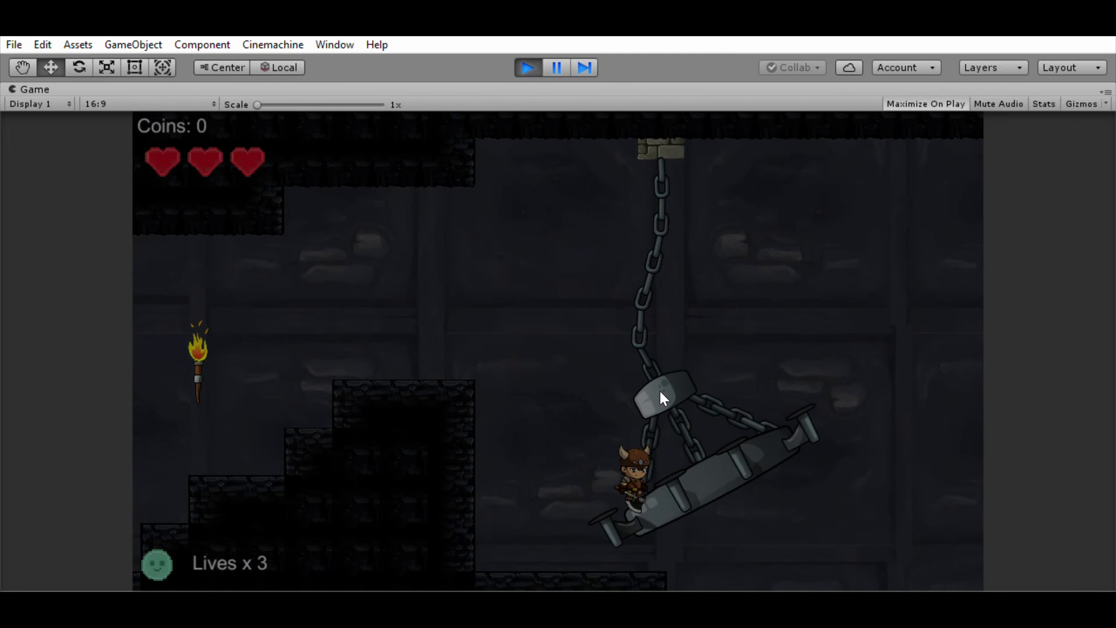
key("Left")
key("Right")
key("space")
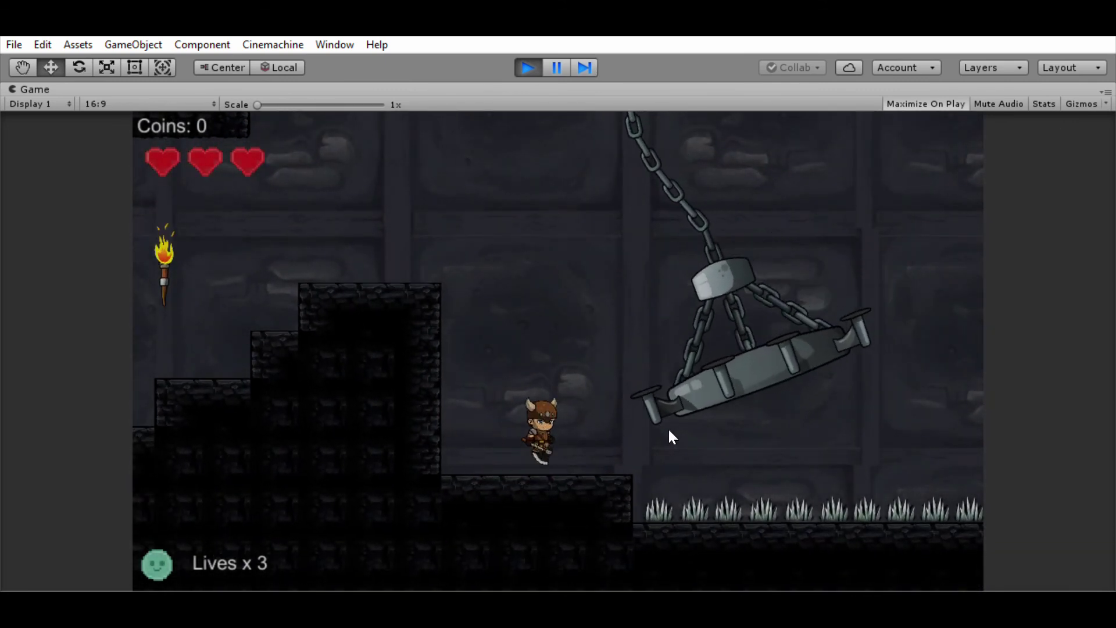
key("Left")
key("Right")
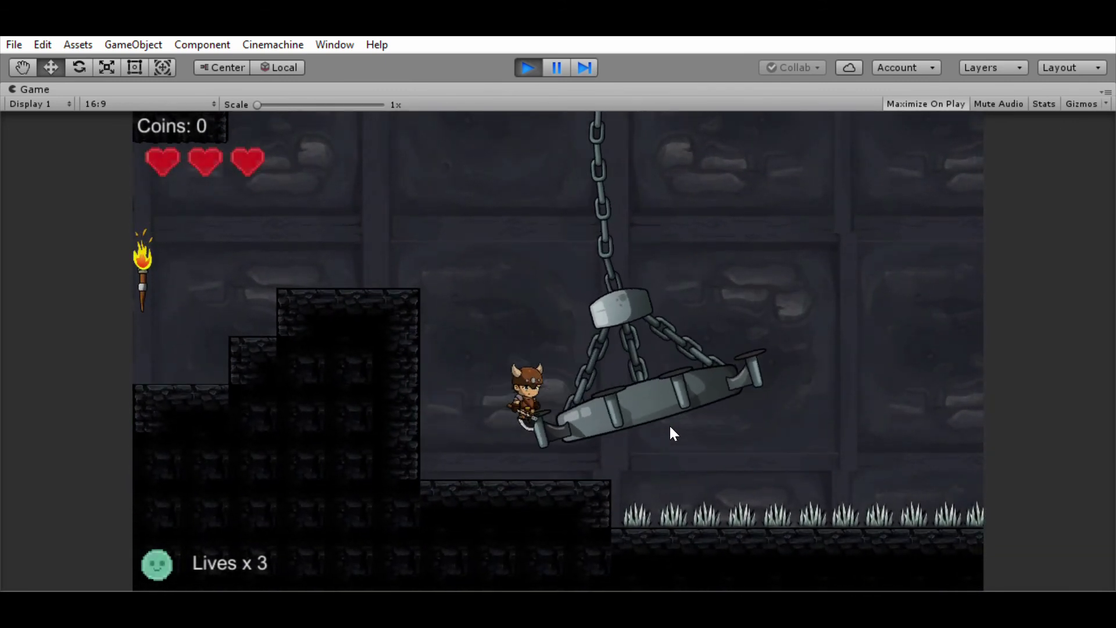
key("Left")
key("Right")
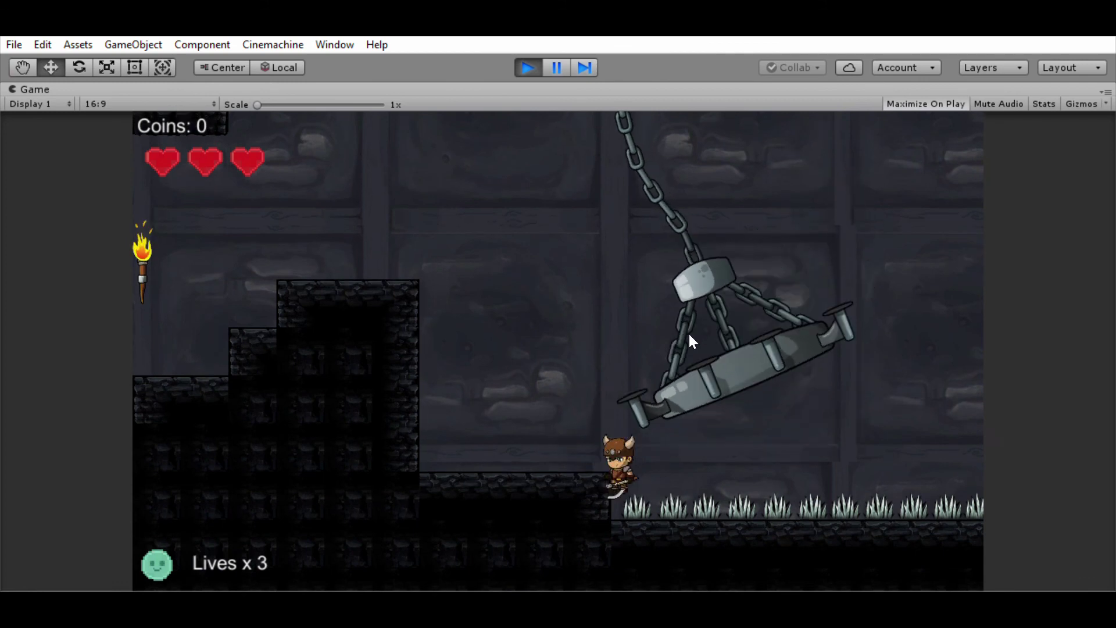
key("Right")
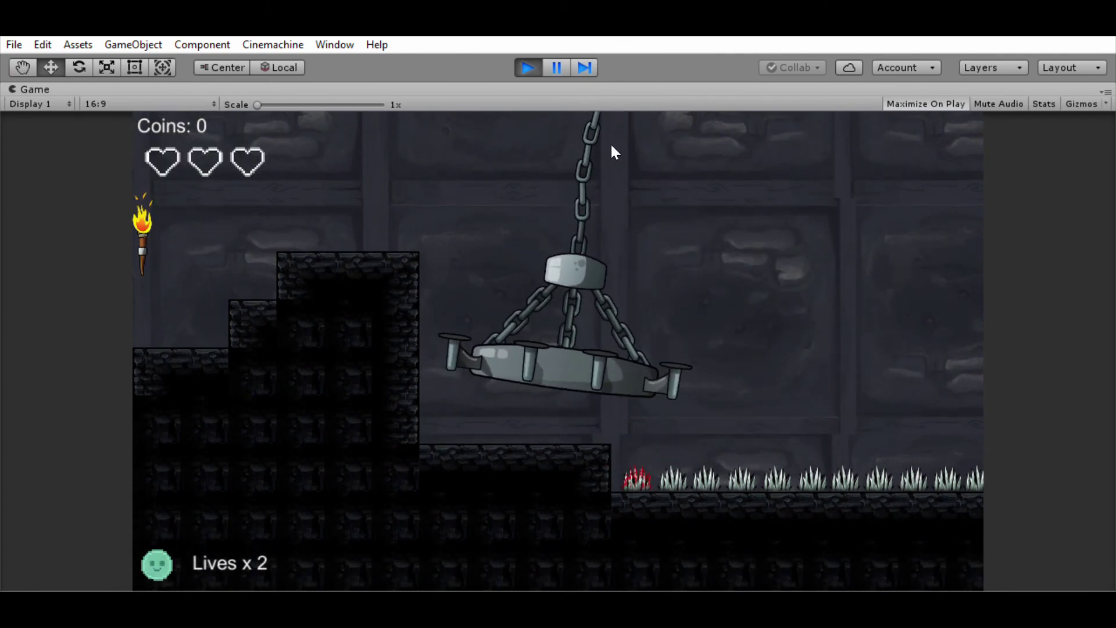
left_click(528, 68)
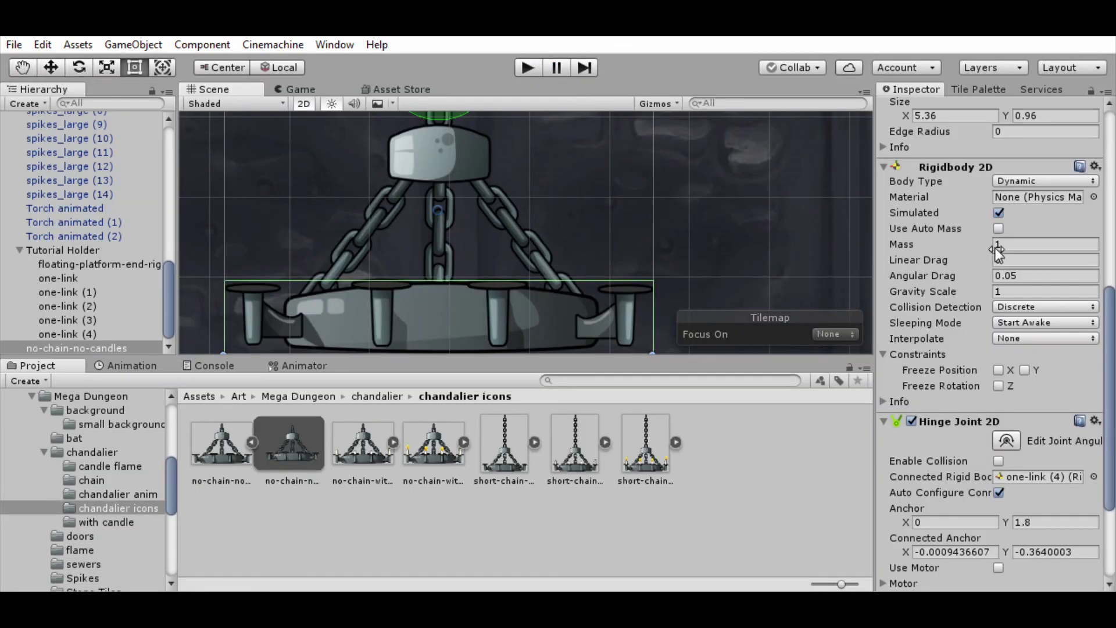
Set the chandelier's Rigidbody 2D mass to 5 and play-test how it swings with the character on it.
left_click(1022, 242)
type("5")
left_click(528, 66)
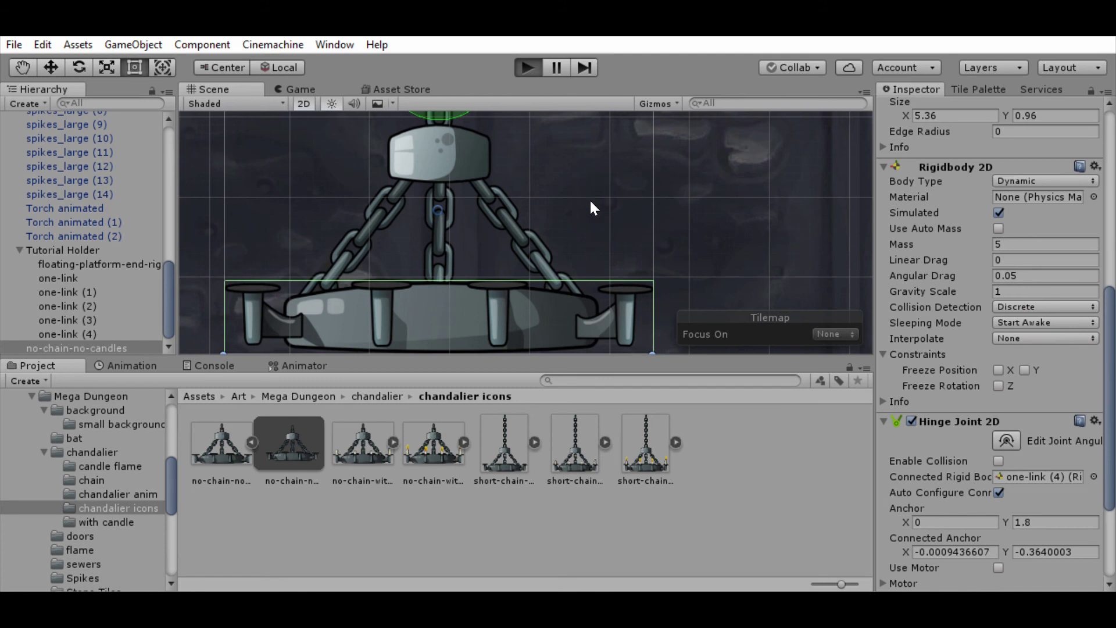
key("d")
key("space")
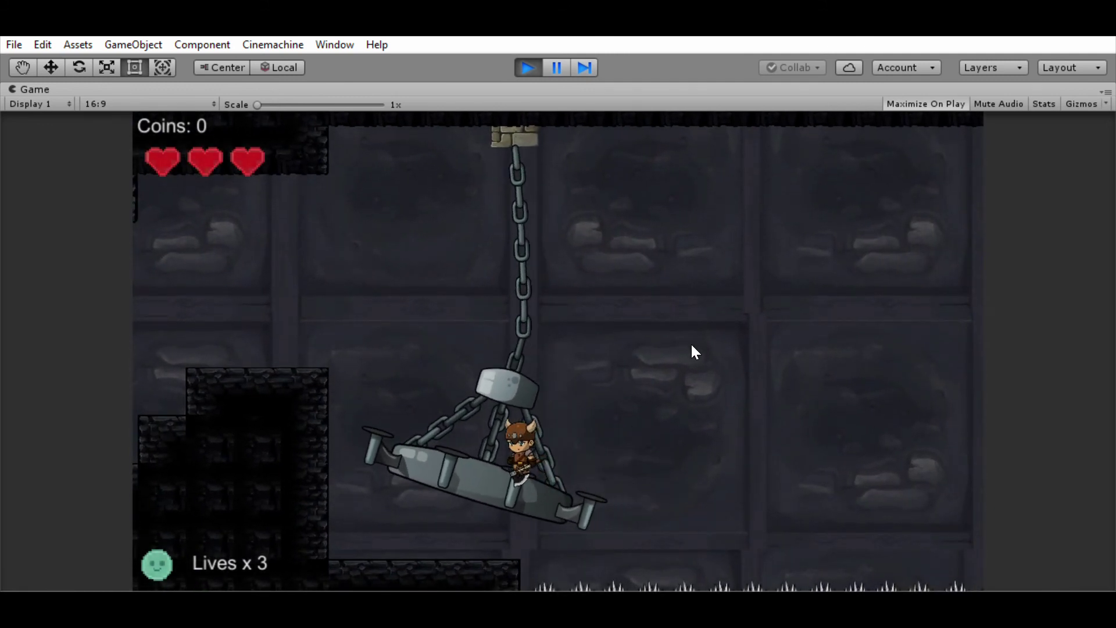
key("d")
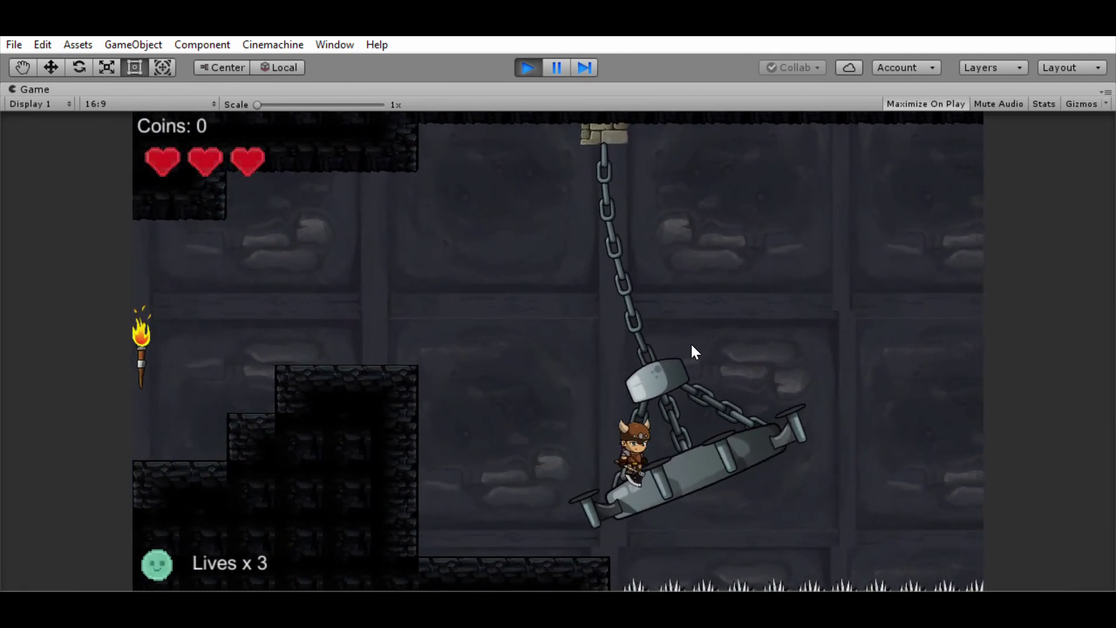
key("a")
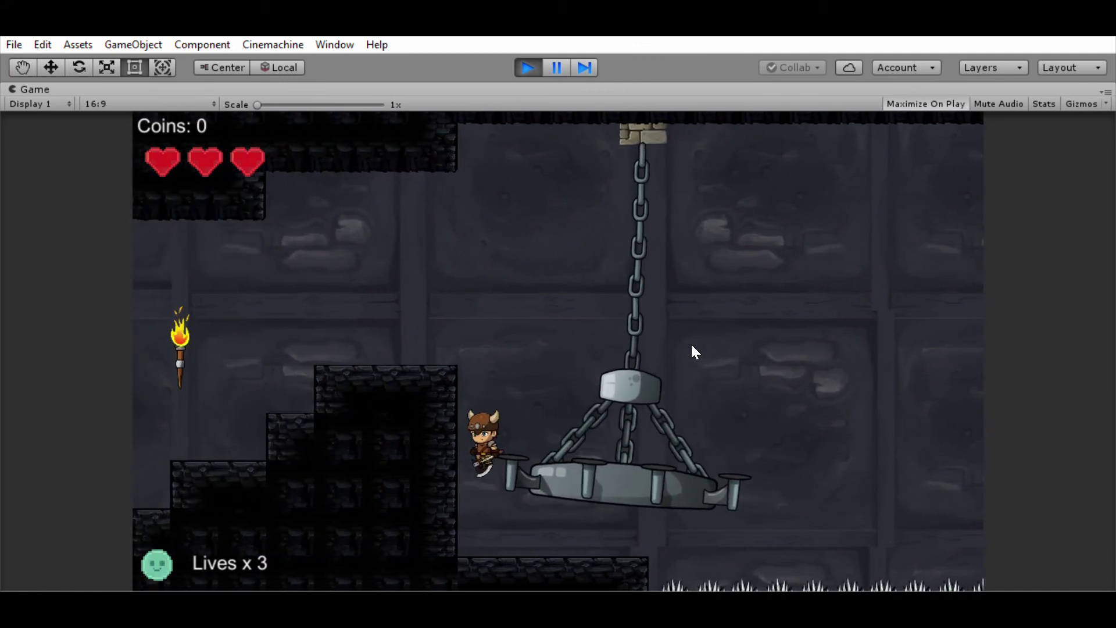
key("d")
key("space")
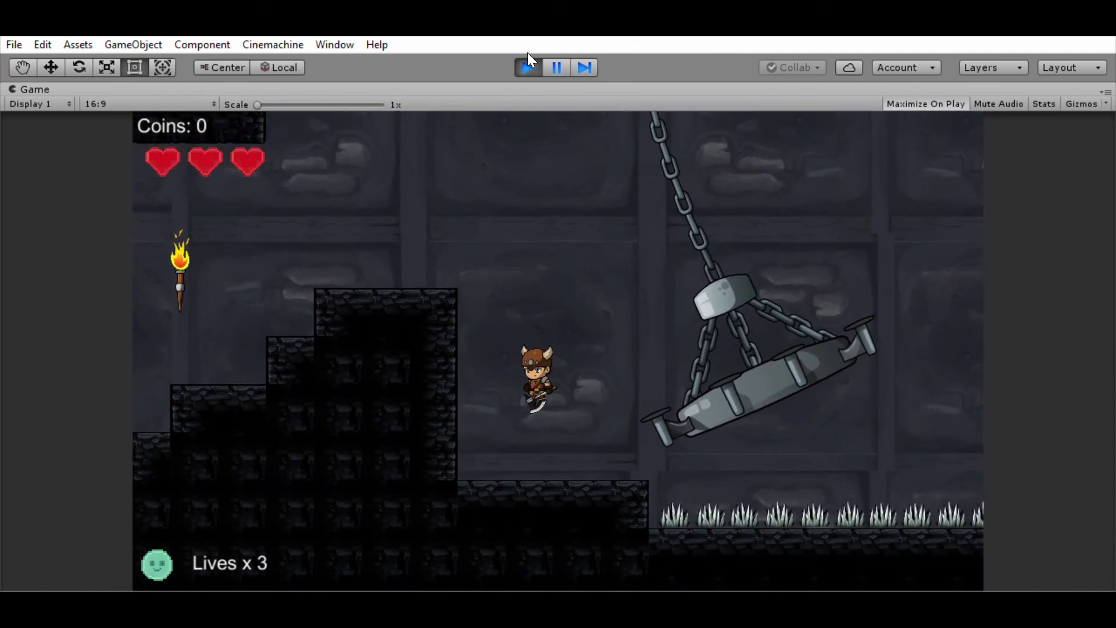
left_click(527, 67)
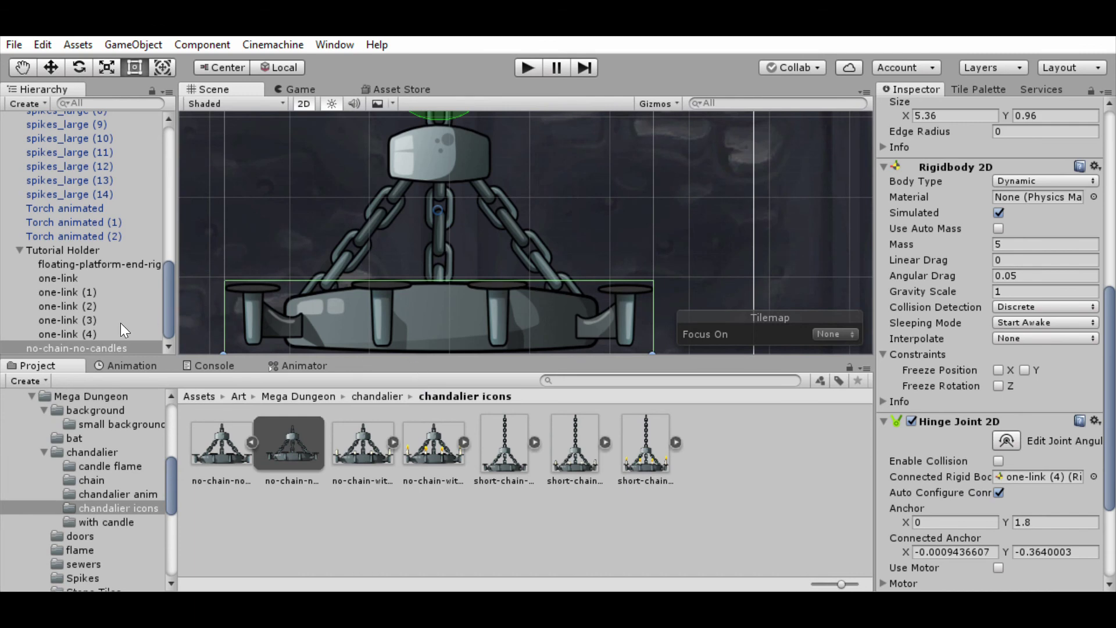
Assign the no-chain-no-candles chandelier to the Ground layer.
left_click(109, 329)
left_click(108, 347)
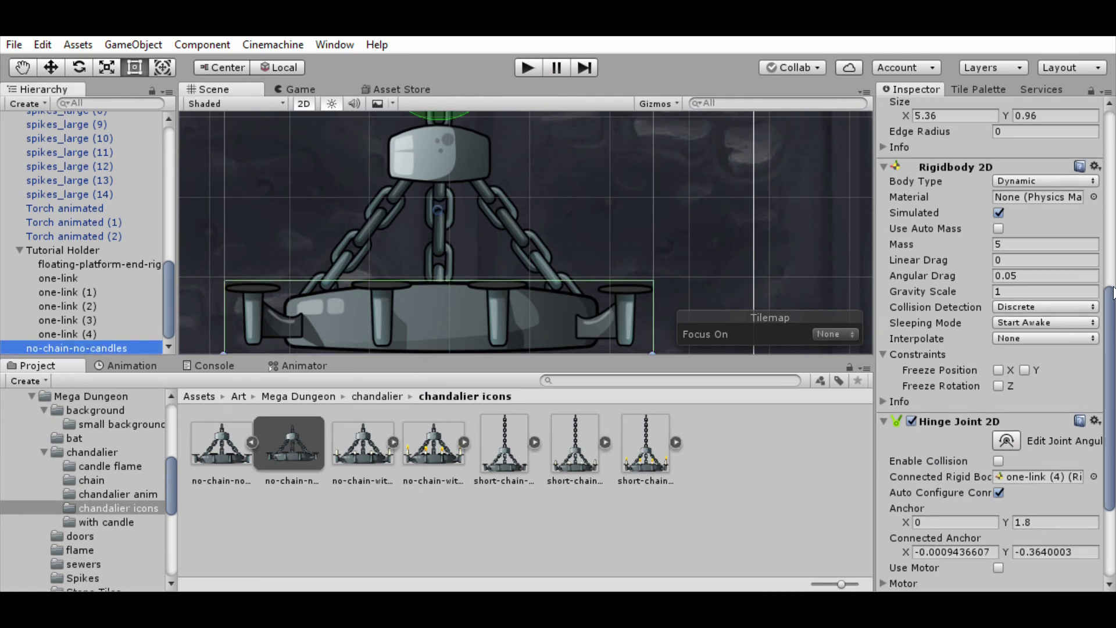
left_click_drag(1112, 291, 1111, 117)
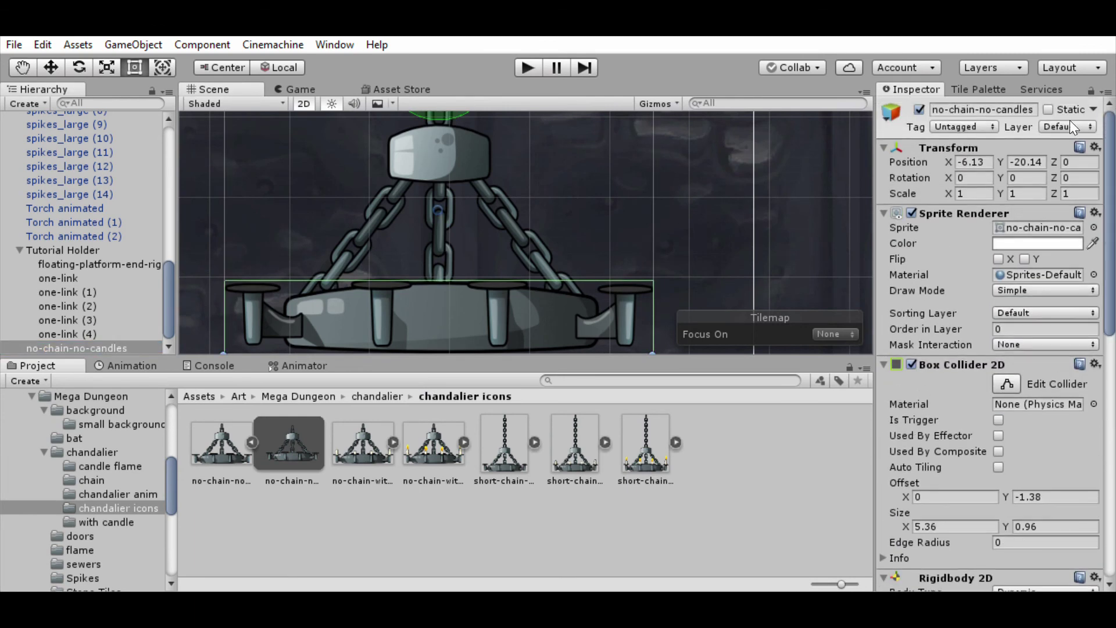
left_click(1021, 202)
Play-test jumping and walking the character on the swinging chandelier with its Ground layer assigned, then exit play mode.
left_click(527, 67)
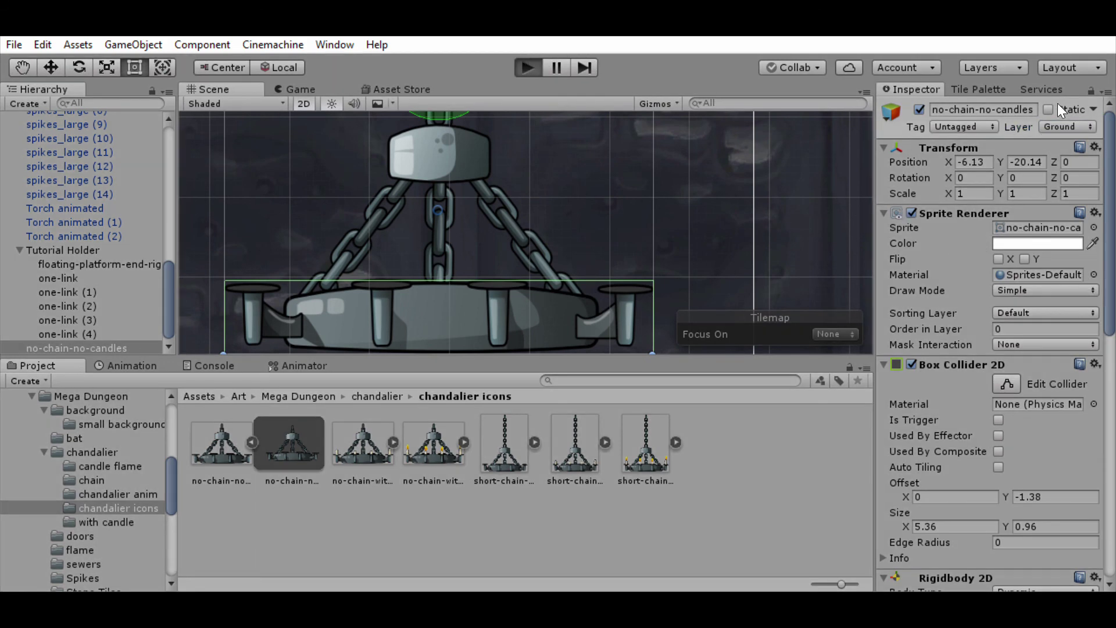
key("d")
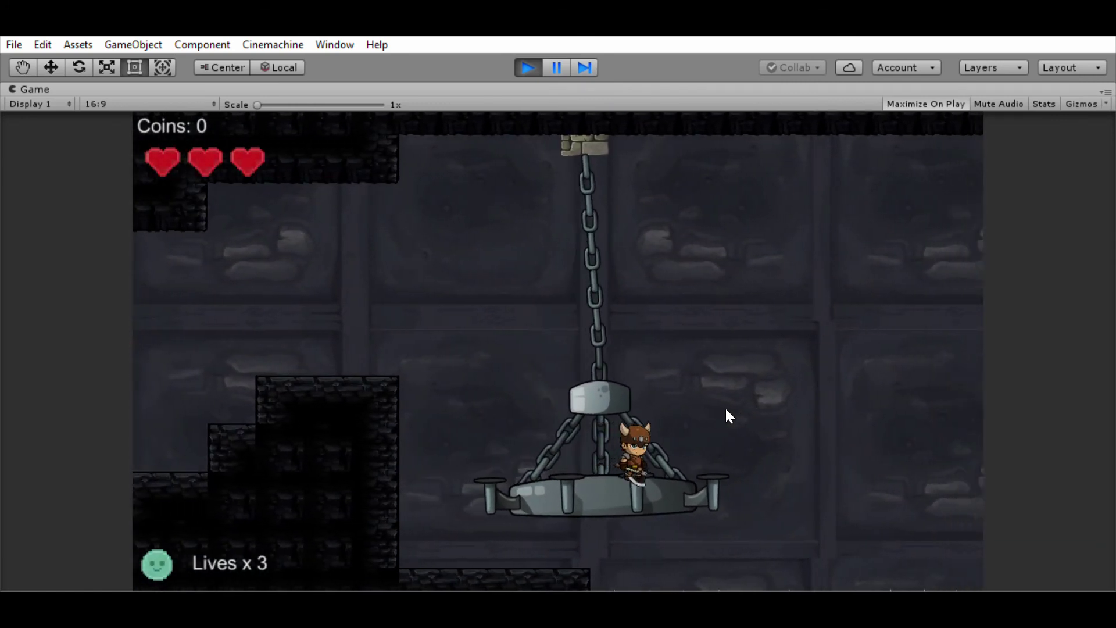
key("d")
key("a")
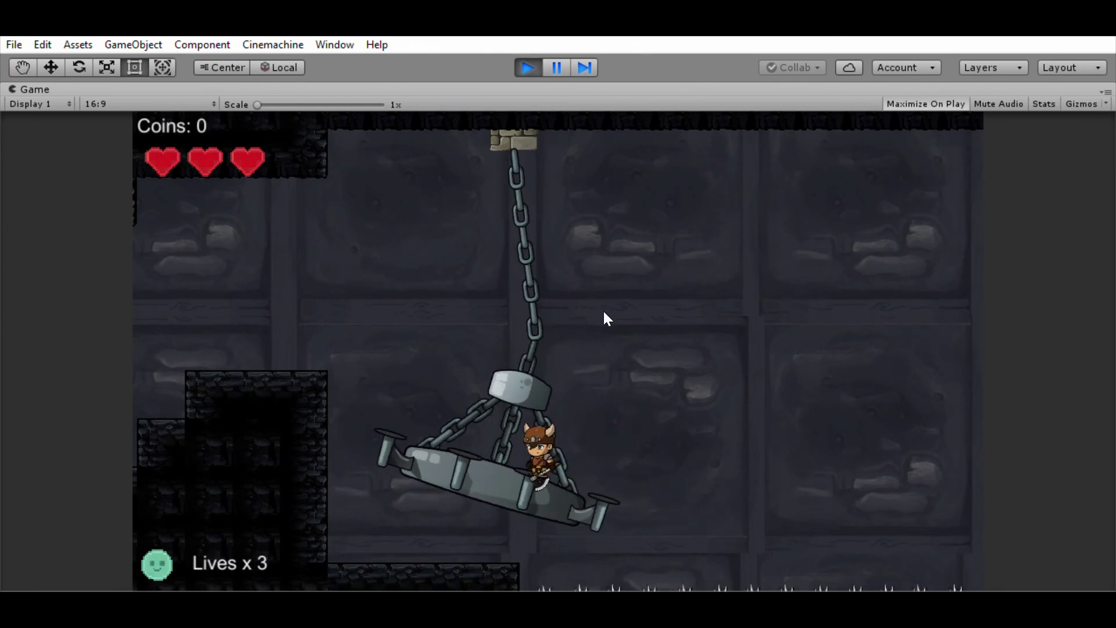
key("d")
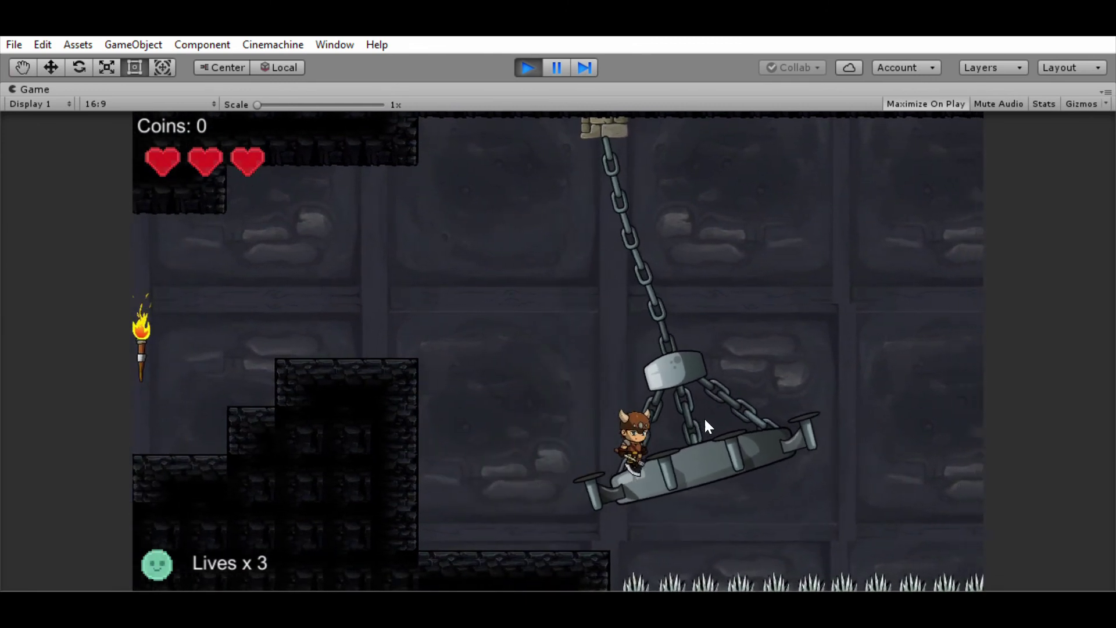
key("a")
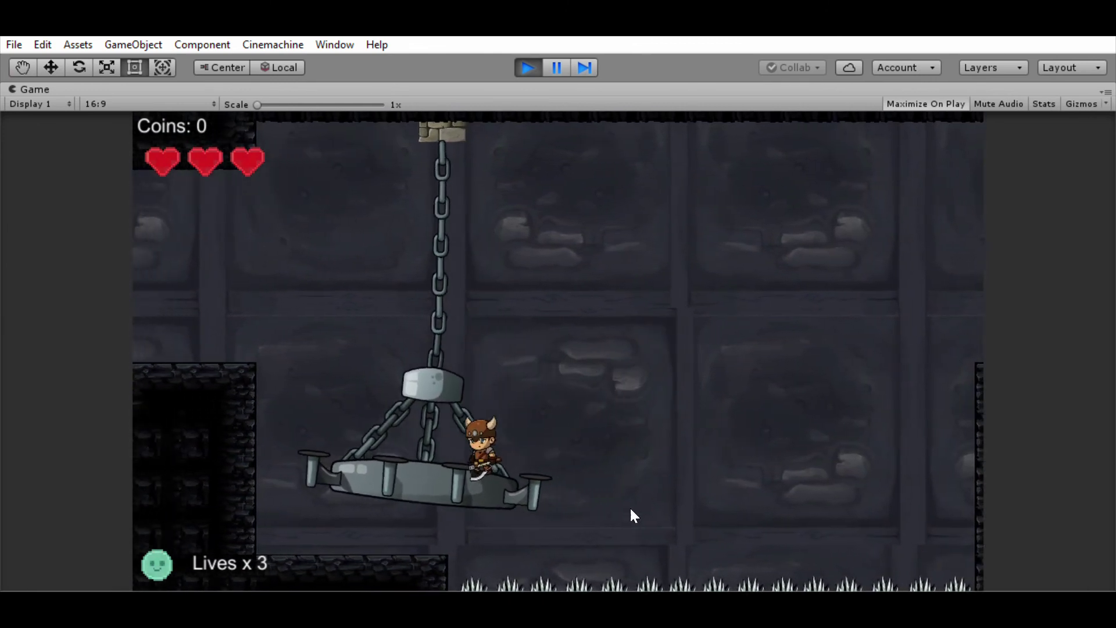
key("space")
key("d")
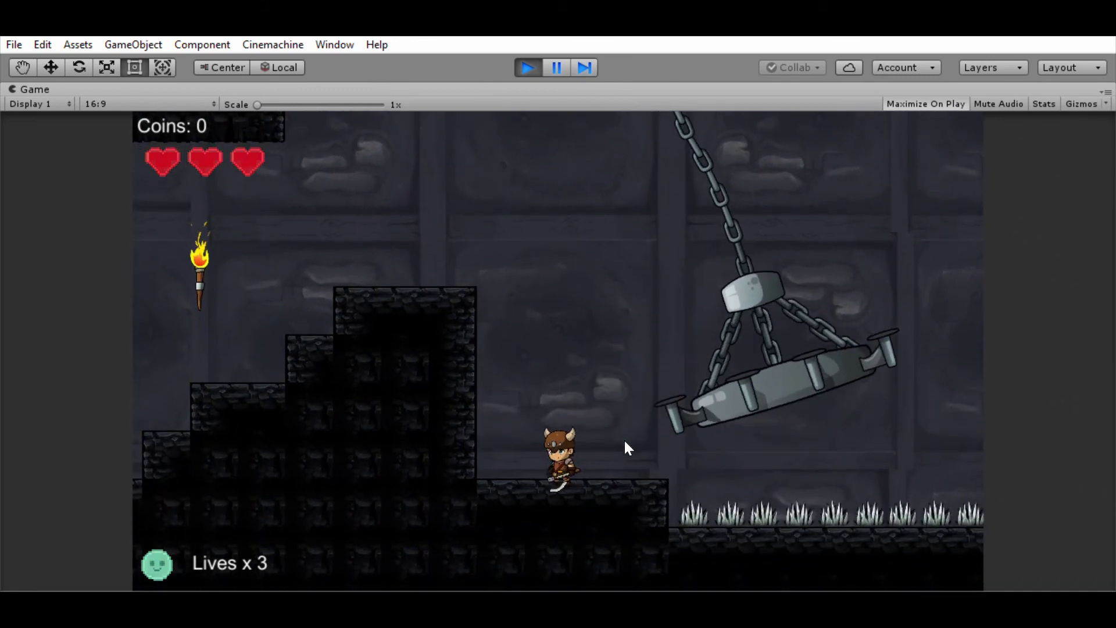
key("d")
key("a")
key("d")
key("space")
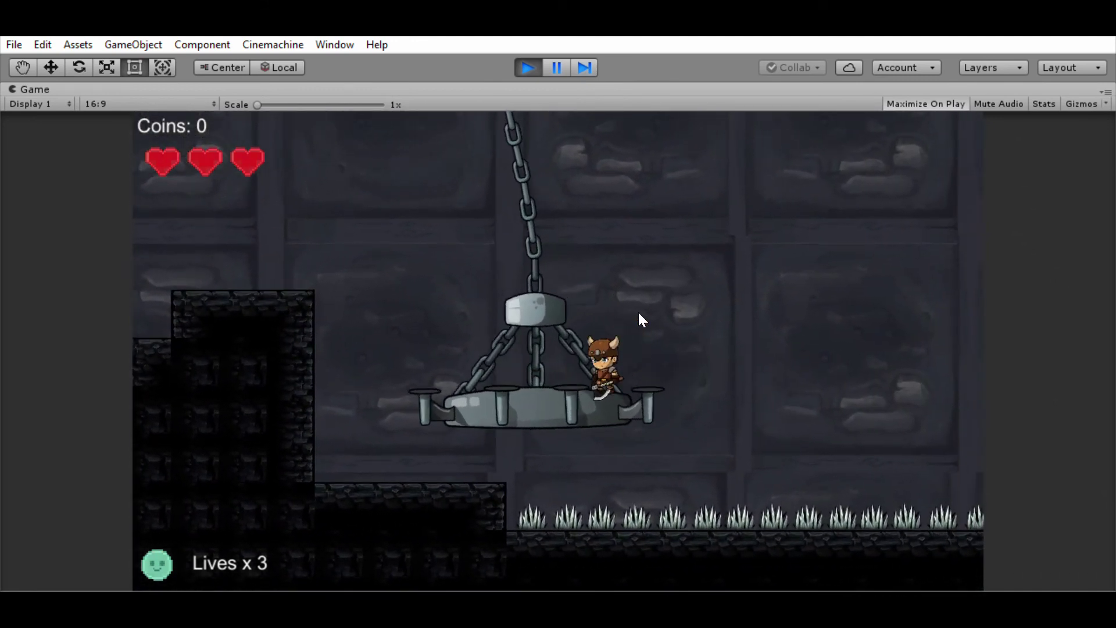
key("a")
key("space")
key("d")
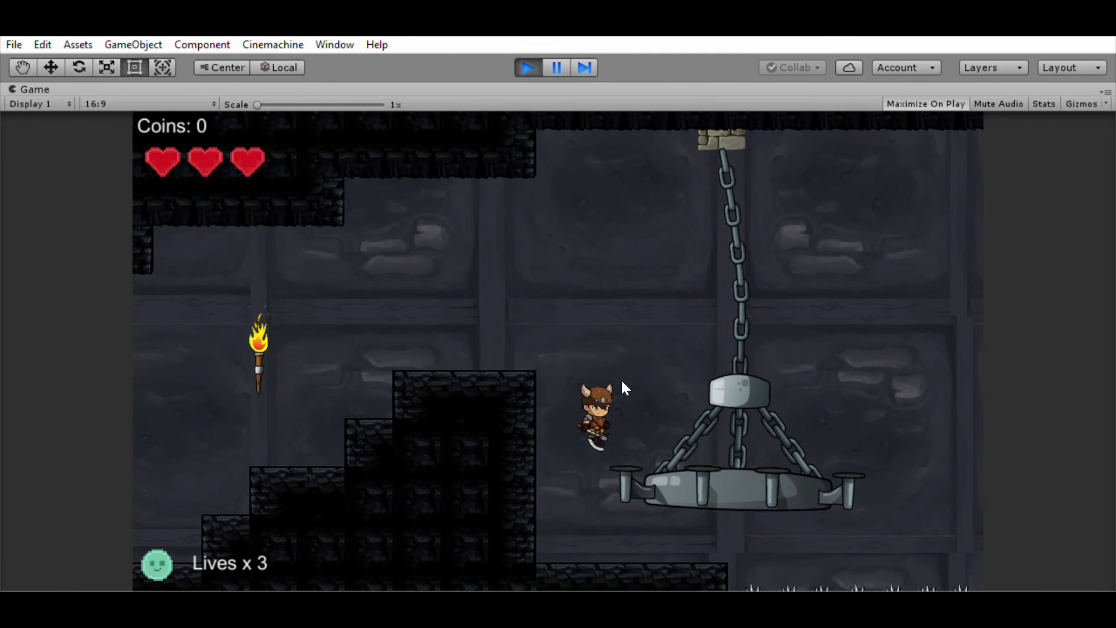
key("Right")
key("space")
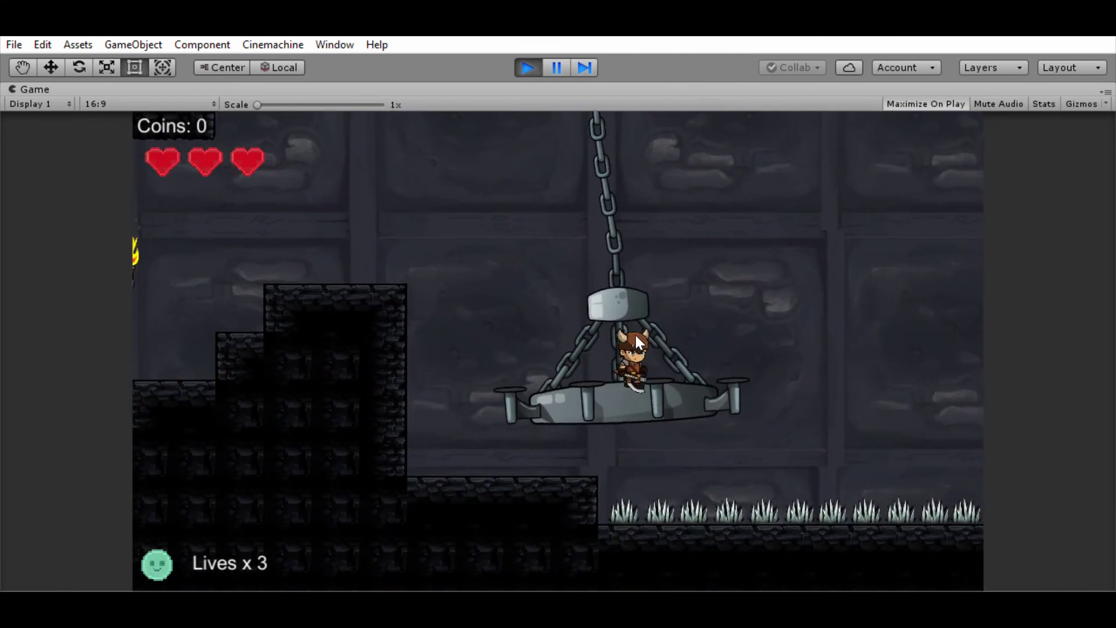
left_click(529, 68)
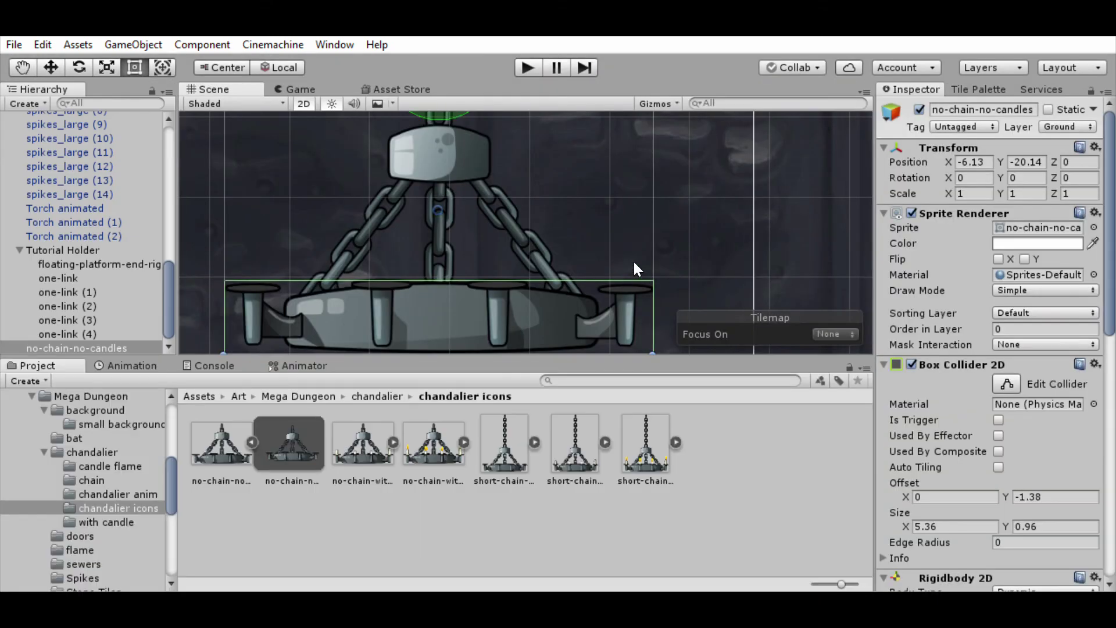
scroll(560, 271, "down", 10)
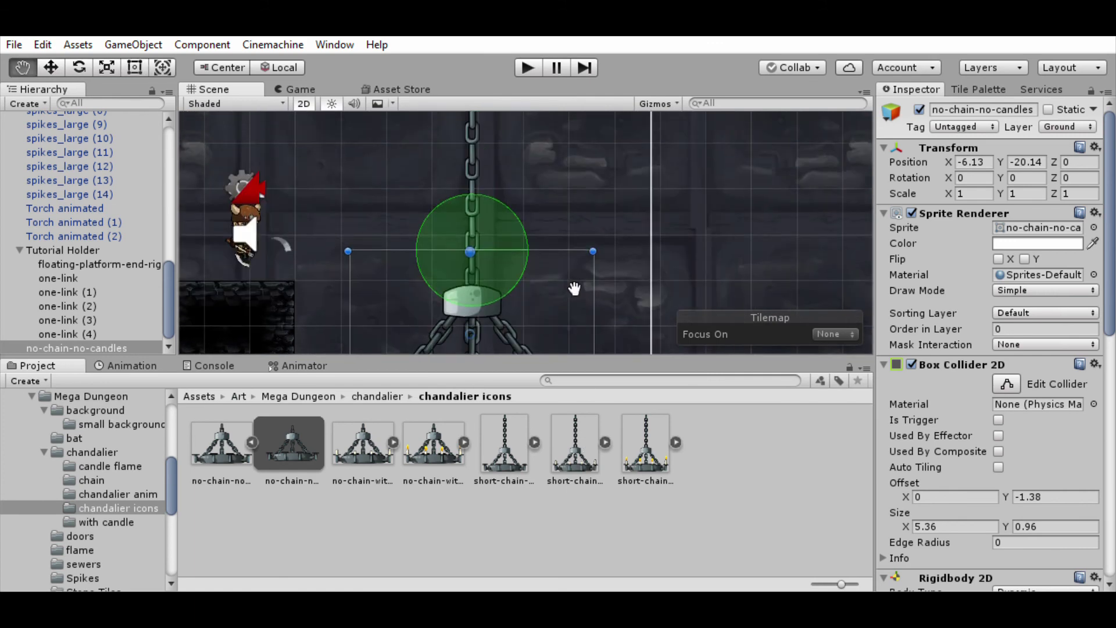
scroll(590, 194, "down", 2)
key("t")
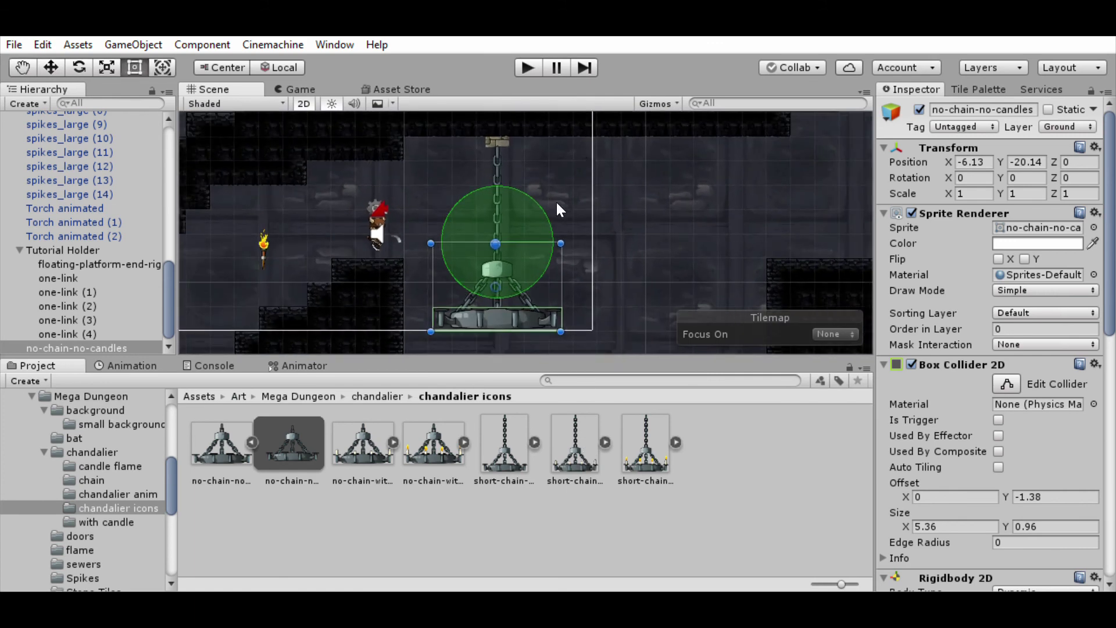
middle_click_drag(607, 281, 570, 253)
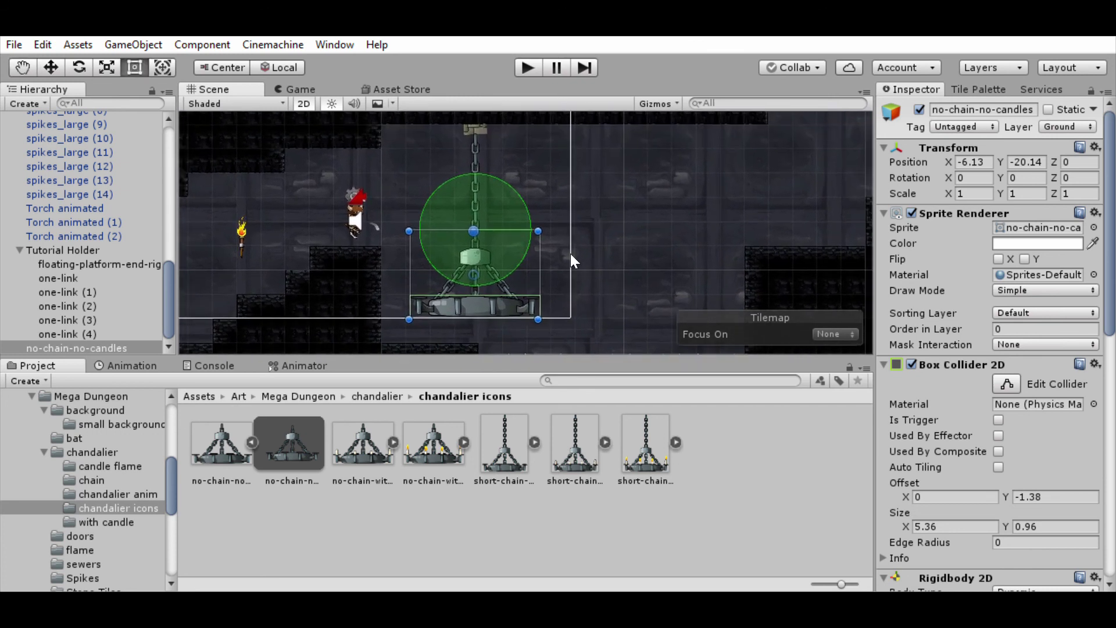